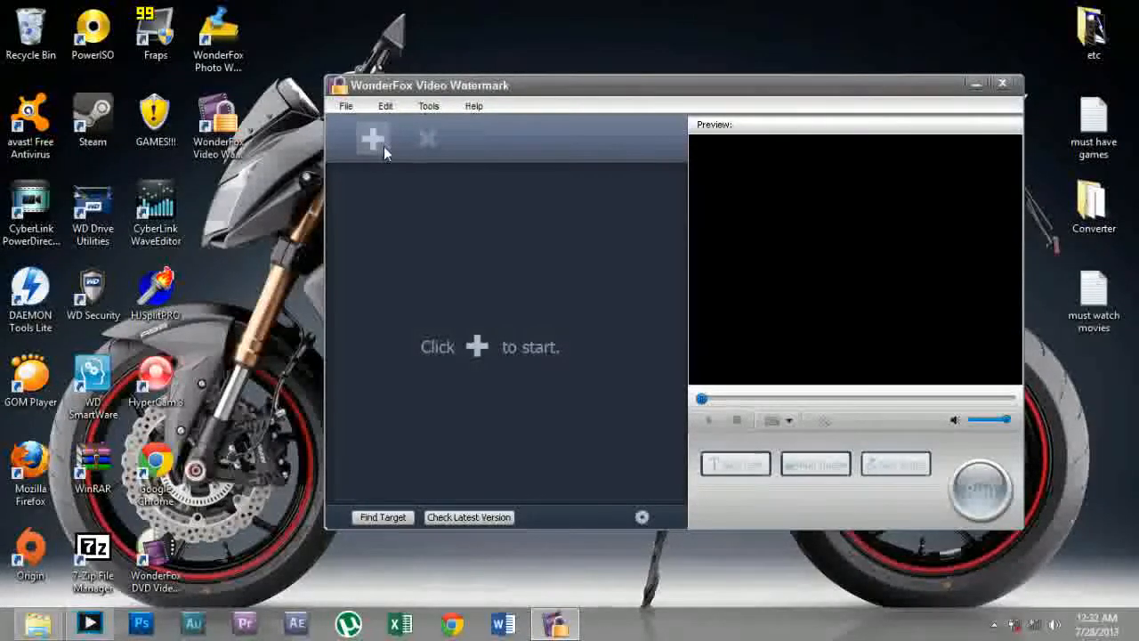
Import the video "Discus planted tank 180L (1080p)" from My Videos
click(381, 153)
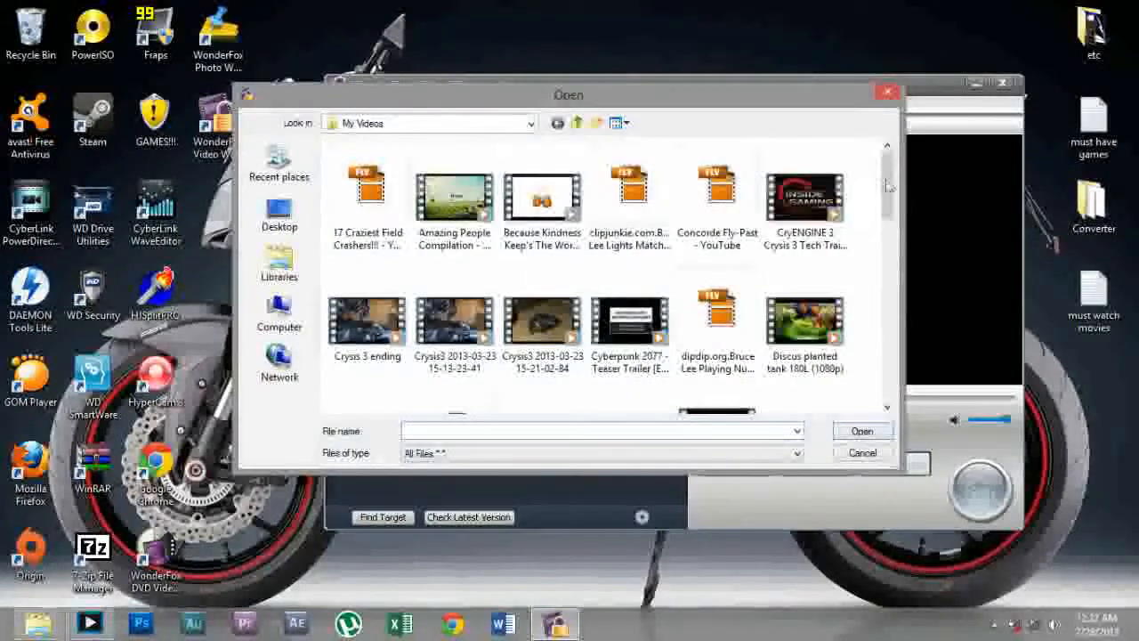
scroll(805, 267, down, 3)
click(806, 200)
click(864, 431)
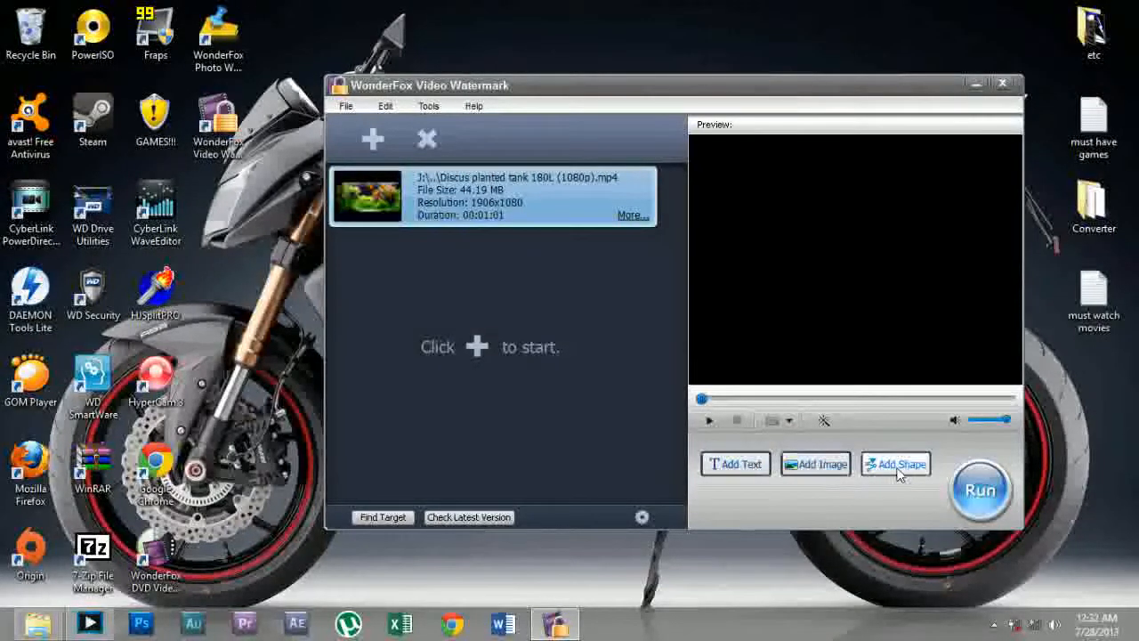
Open the text watermark editor for the video and replace the default watermark text with "DISCUS"
click(735, 465)
drag(730, 89, 764, 71)
drag(761, 122, 639, 122)
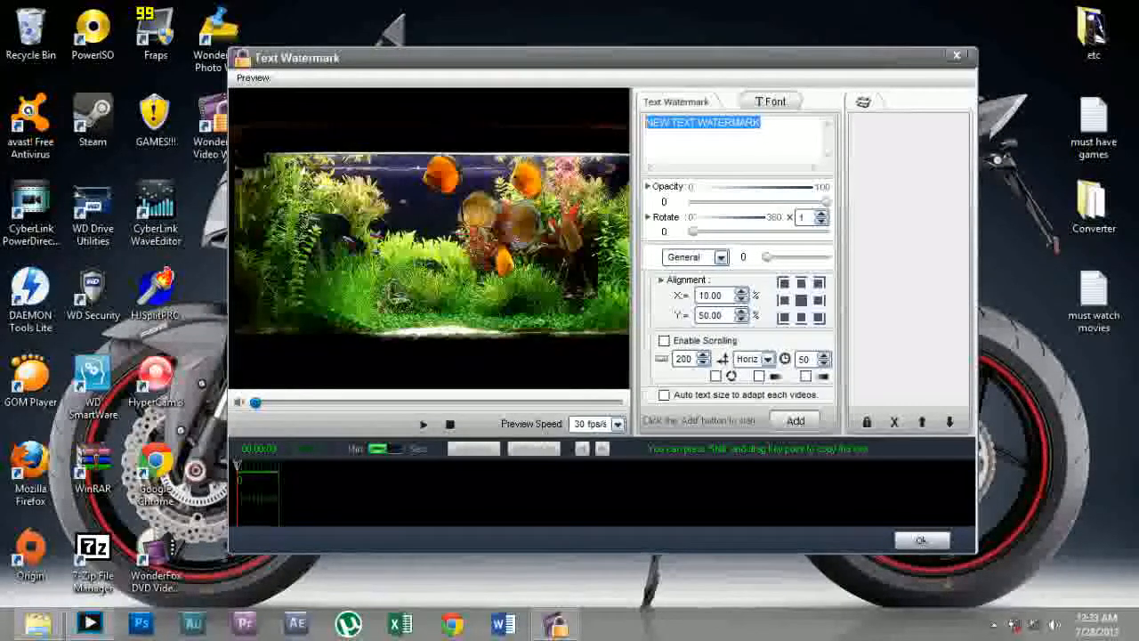
text(DISCUS)
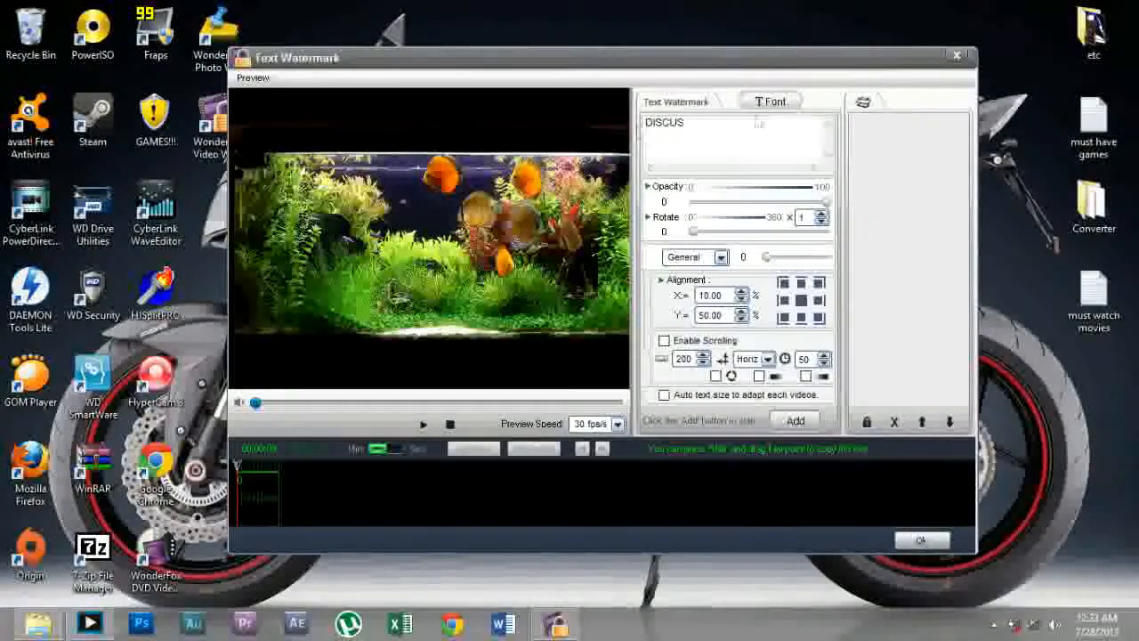
Set the watermark text's font to AR DARLING
click(769, 101)
click(500, 266)
scroll(452, 355, down, 10)
scroll(456, 356, down, 10)
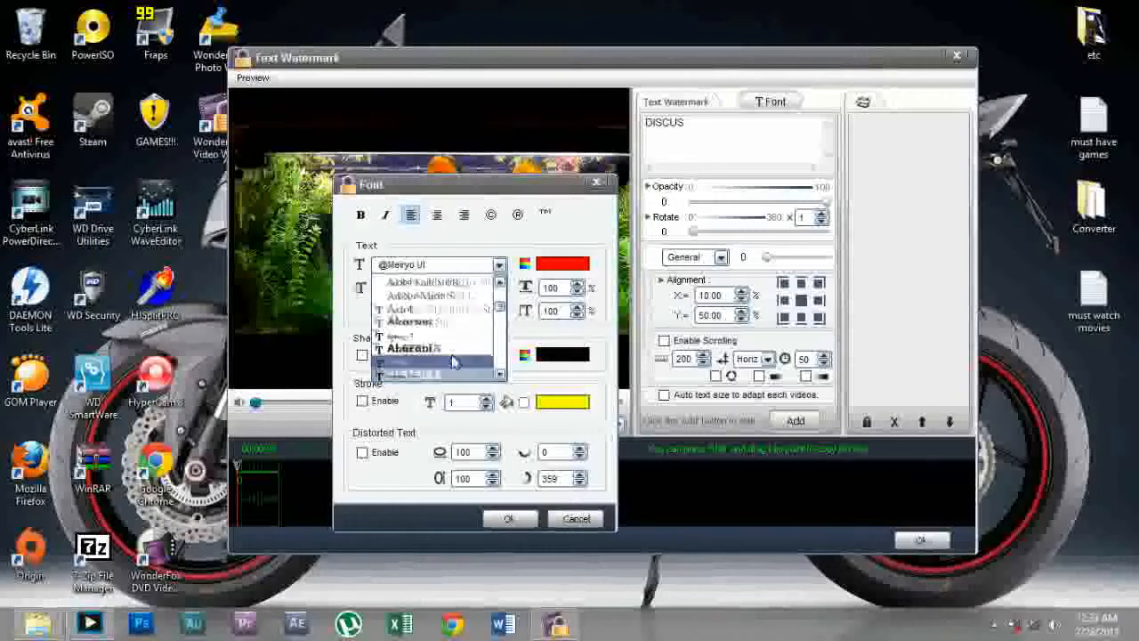
click(449, 323)
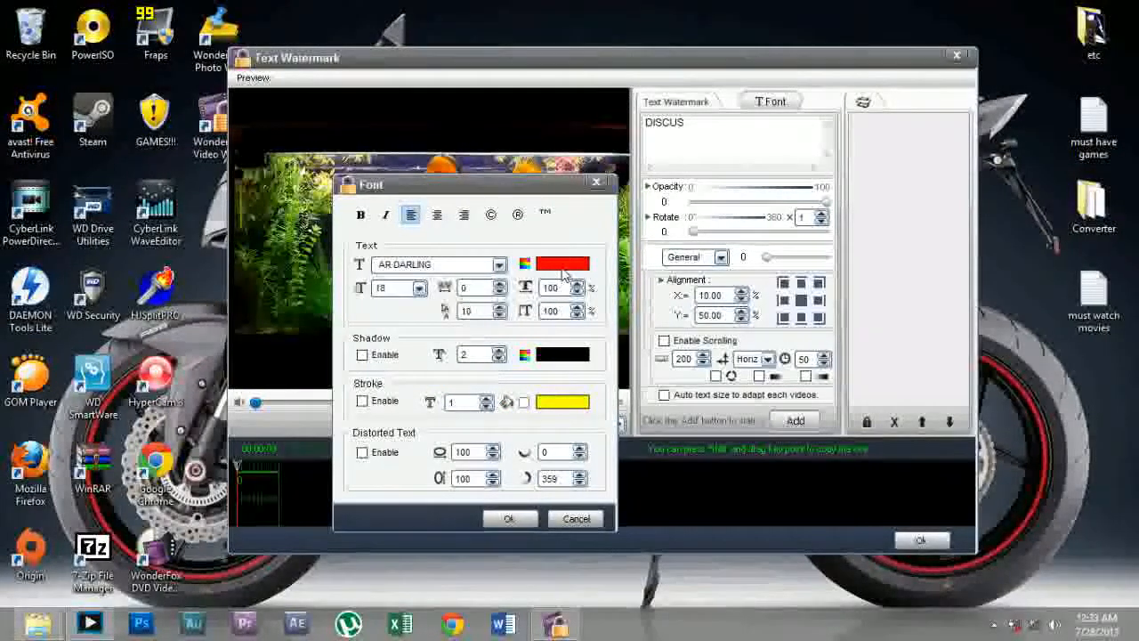
Colour the watermark text white and enlarge its font size, applying the font settings
click(563, 354)
click(646, 265)
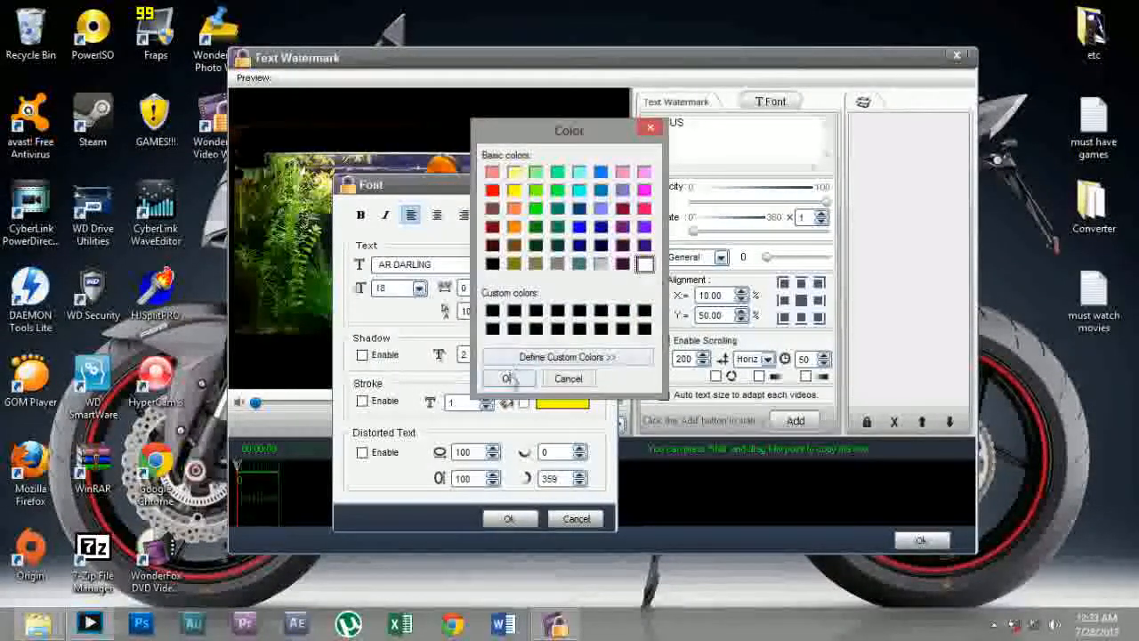
click(509, 379)
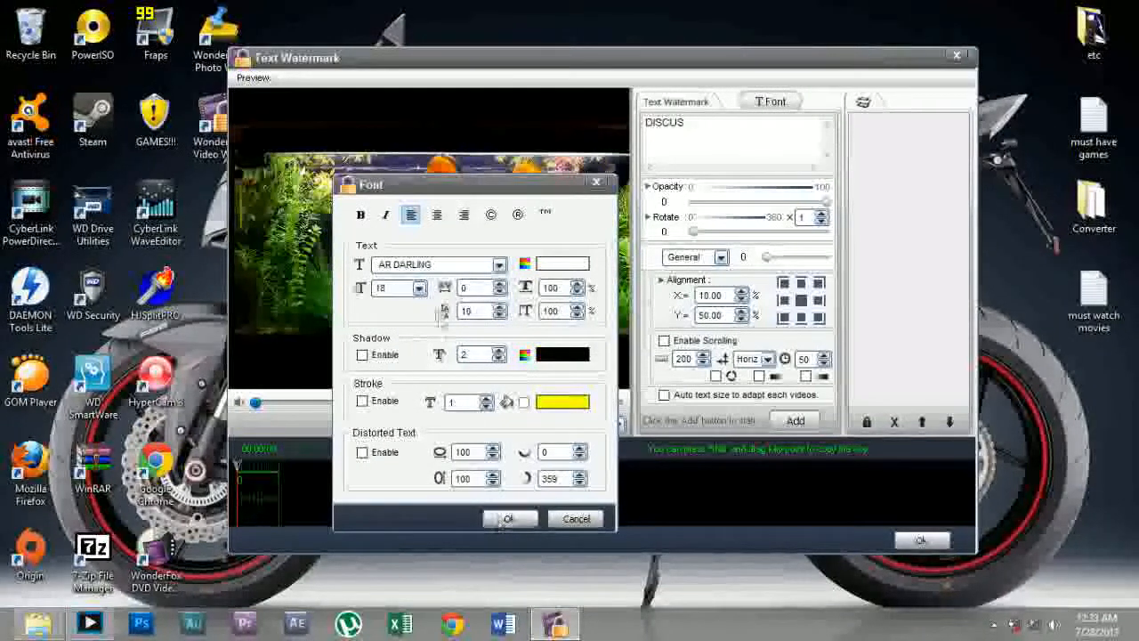
click(418, 287)
scroll(403, 360, down, 3)
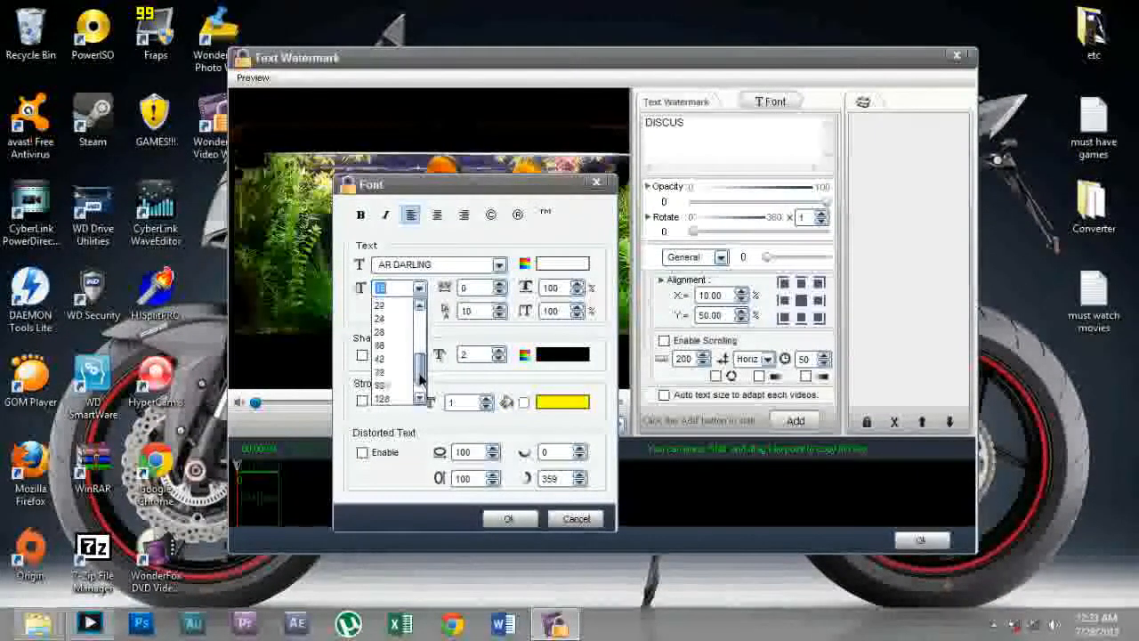
click(391, 359)
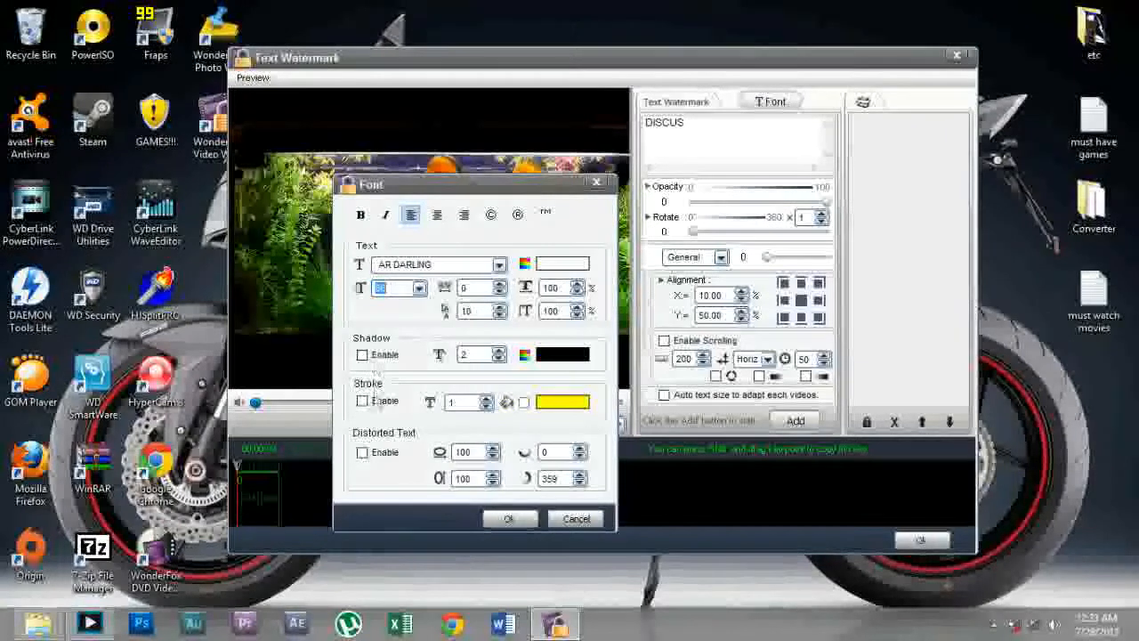
click(506, 518)
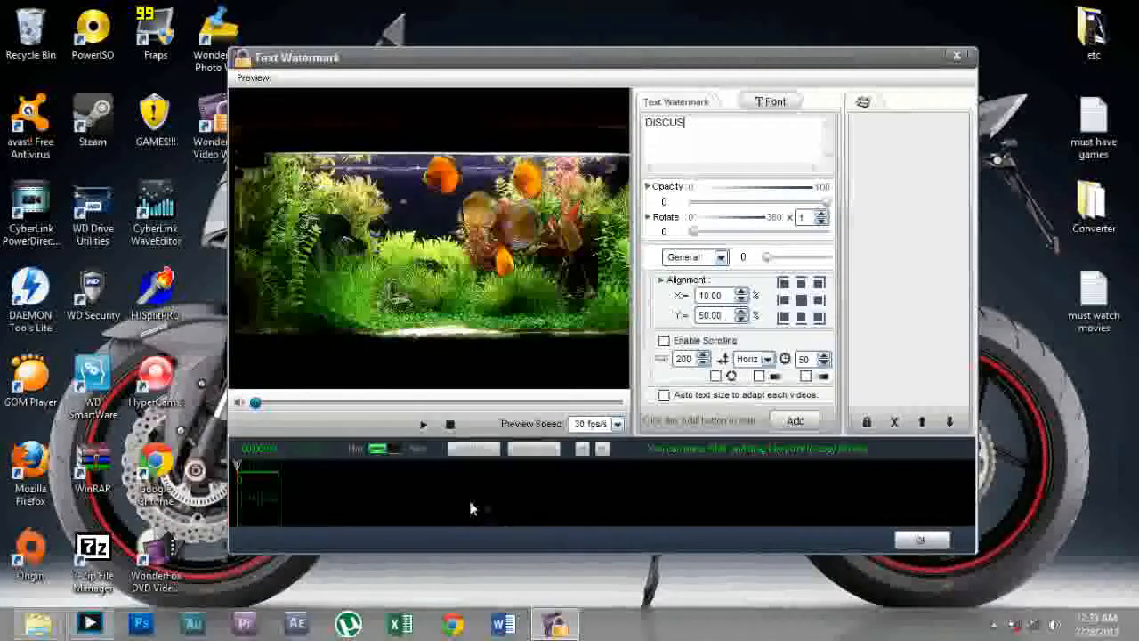
Add the DISCUS watermark to the video and, after trying other alignments, align it to the frame's upper-right corner at X 82%, Y 9%
click(795, 421)
drag(382, 216, 444, 202)
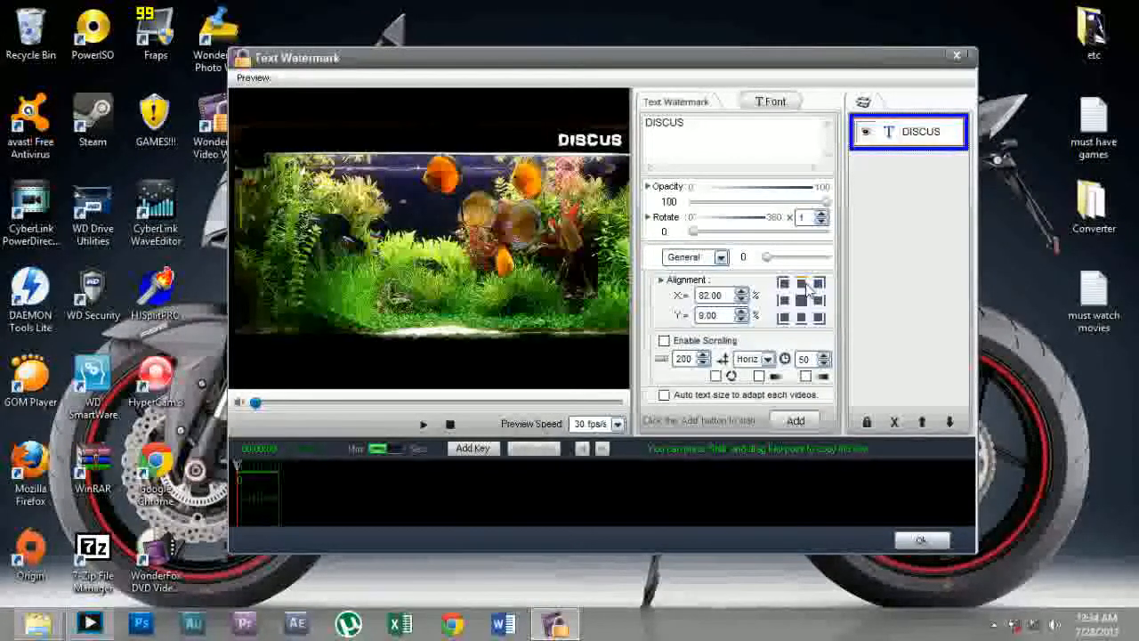
click(786, 287)
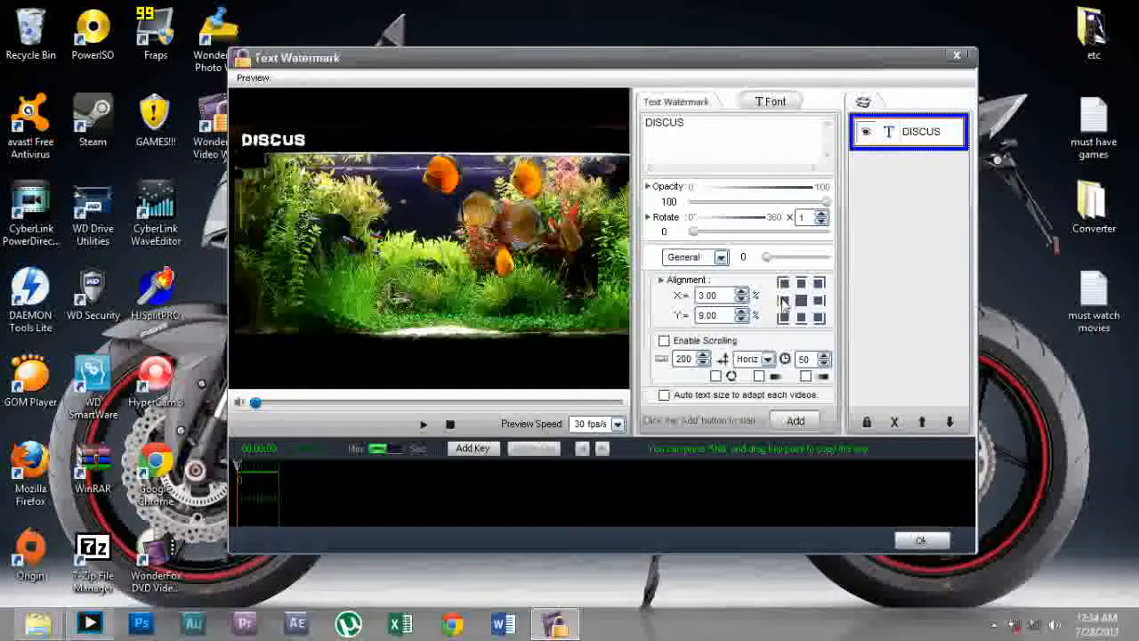
click(783, 302)
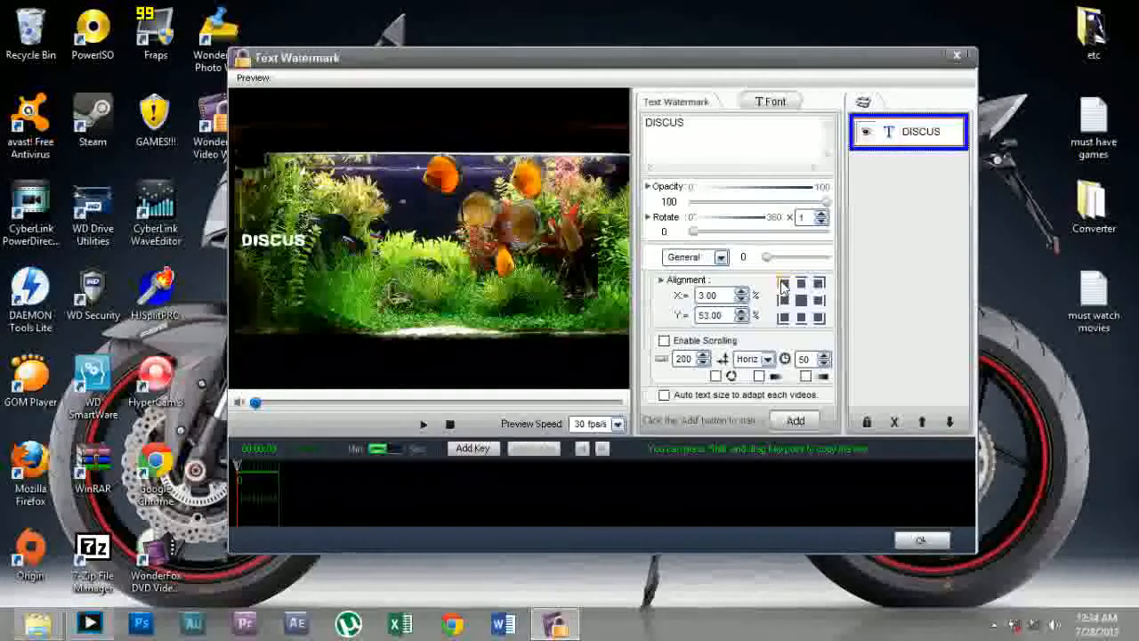
click(784, 283)
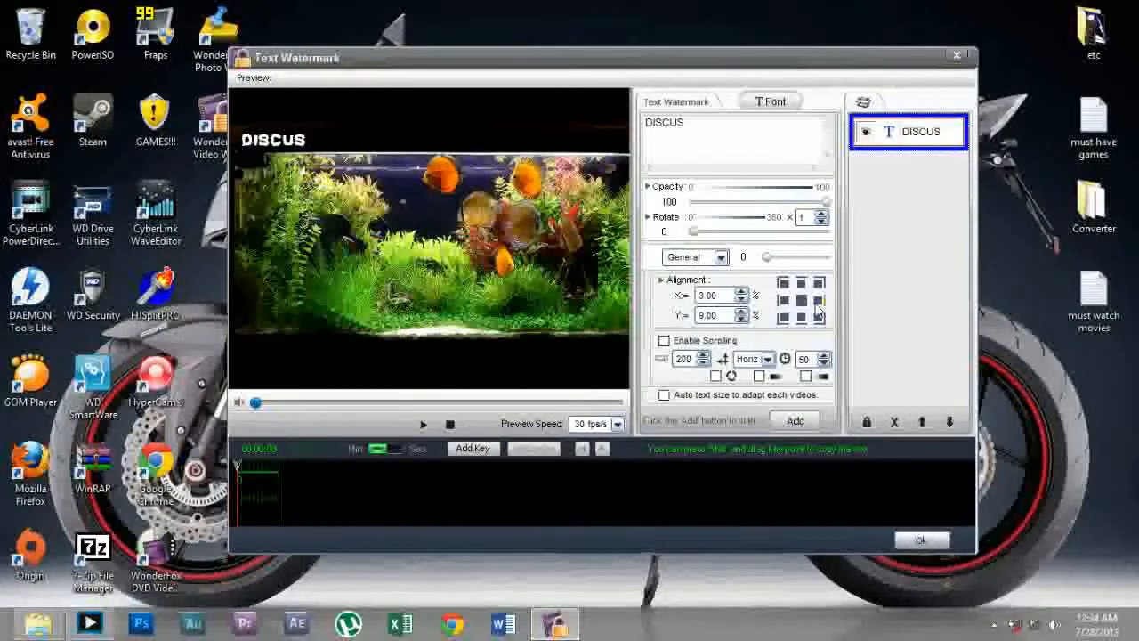
click(818, 302)
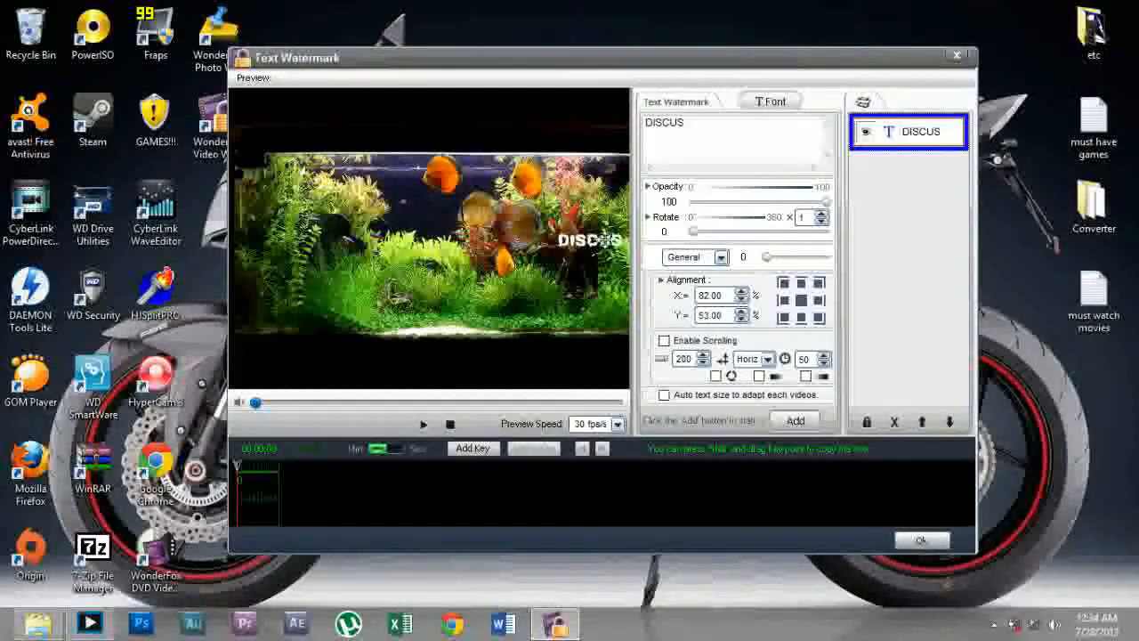
click(819, 283)
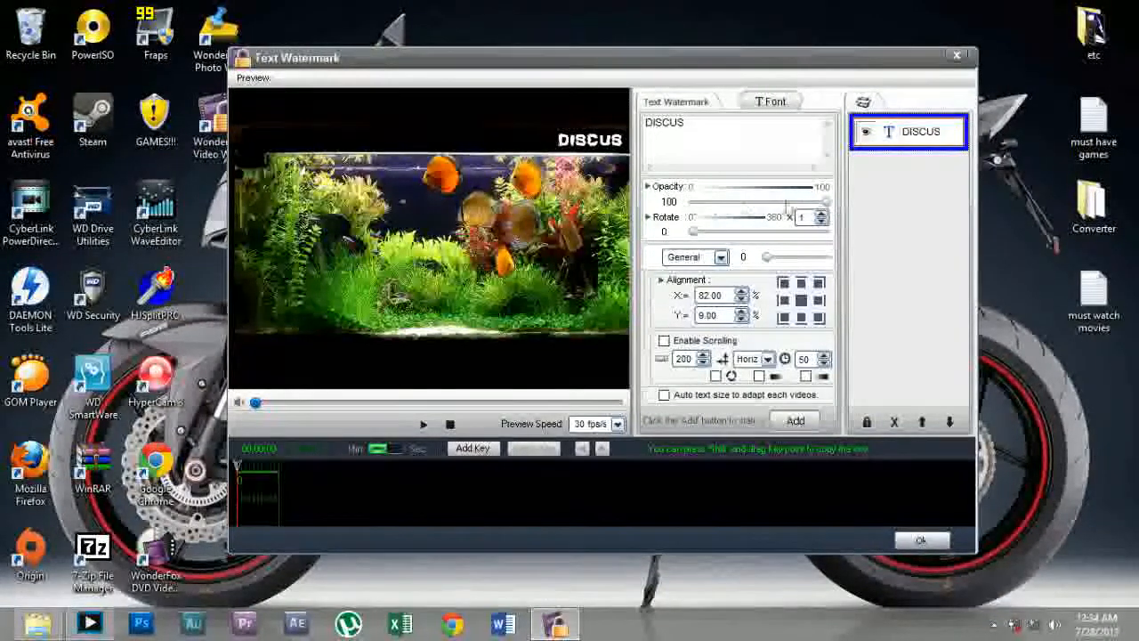
Try the watermark's opacity at 20 and 58, and return it to 100
drag(829, 211, 720, 202)
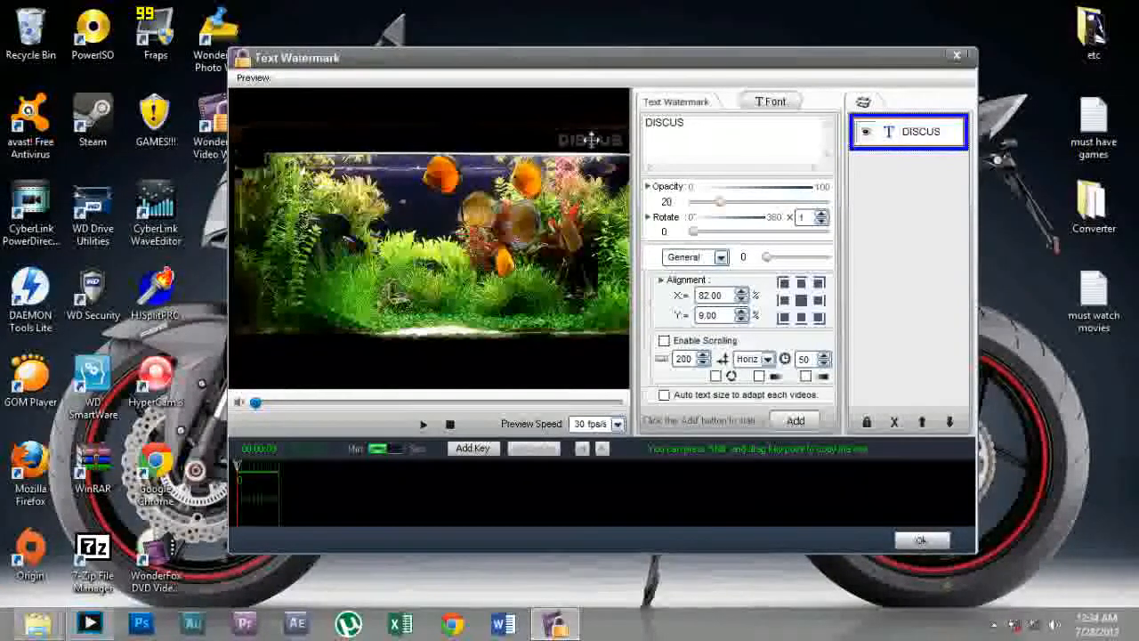
drag(720, 203, 771, 208)
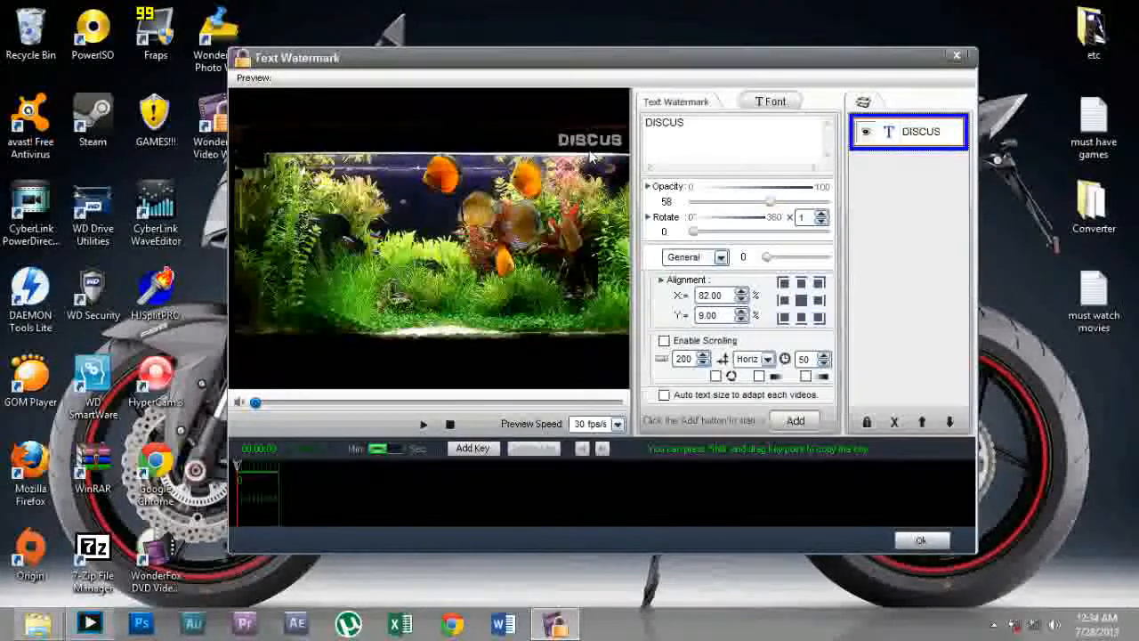
drag(774, 209, 877, 211)
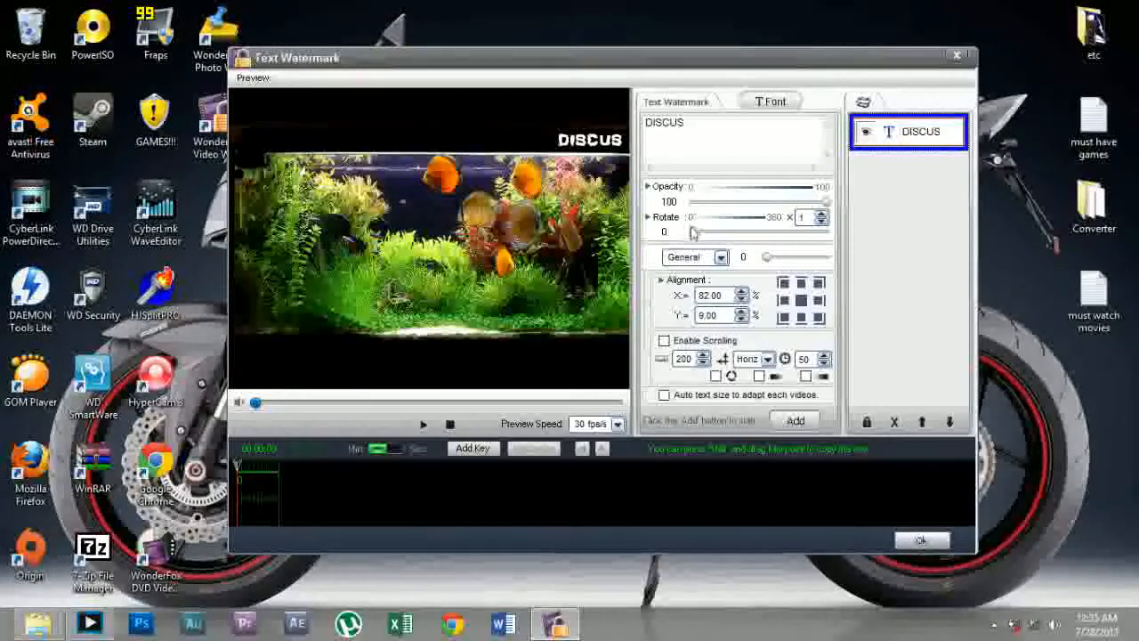
Try adjusting the watermark's rotation and its spacing in the General layout, and reset both to 0
mouse_move(695, 236)
mouse_down()
mouse_move(811, 242)
mouse_move(696, 238)
mouse_up()
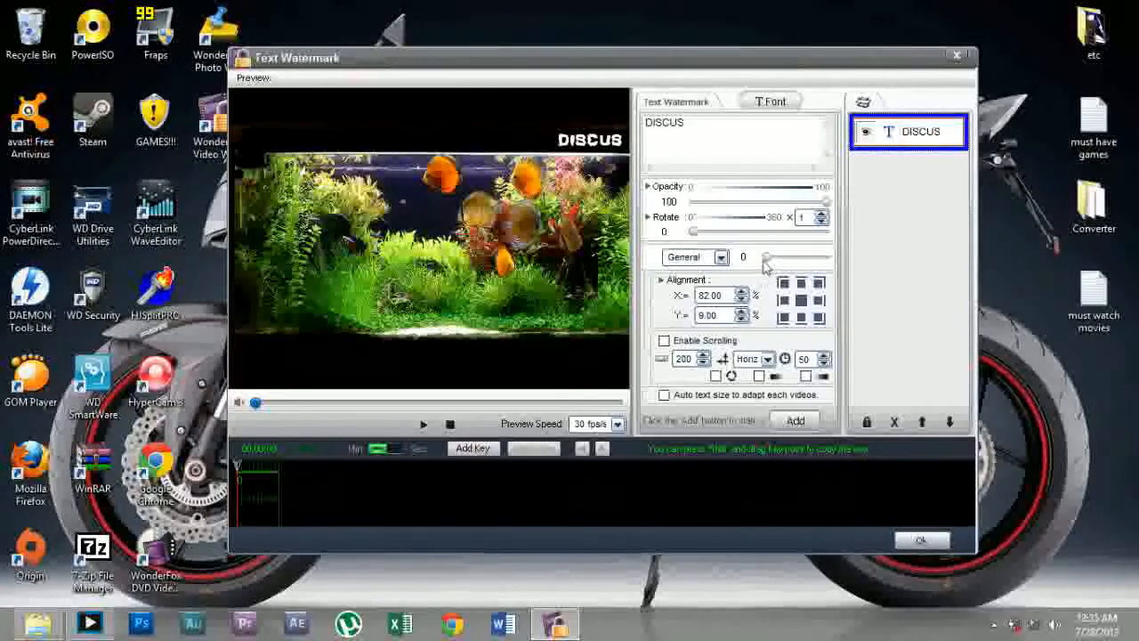
drag(766, 258, 725, 257)
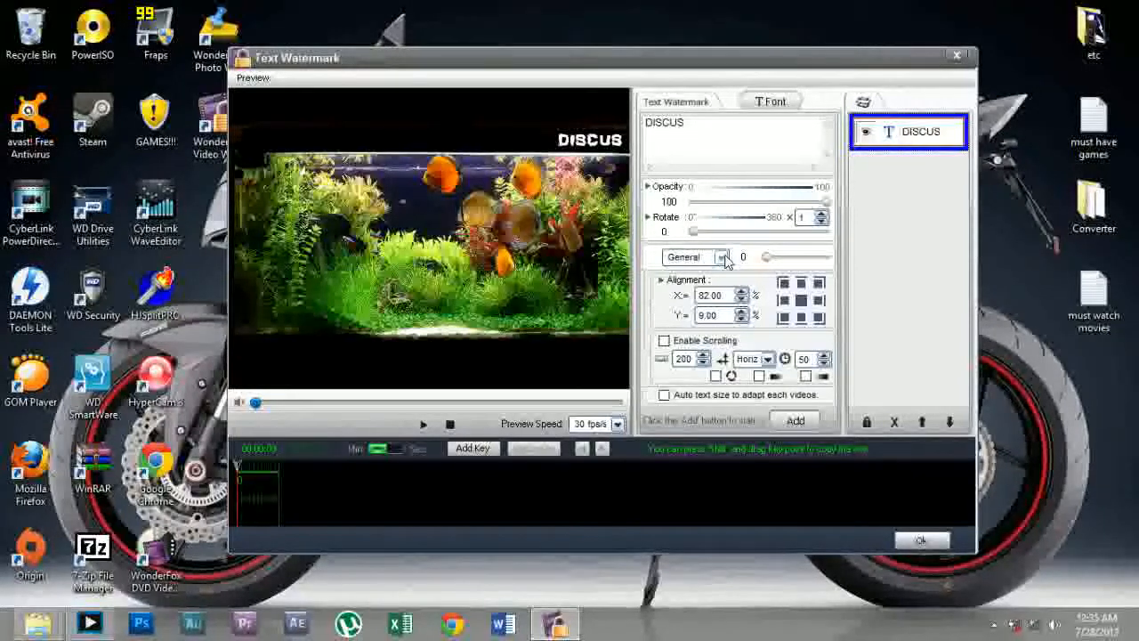
click(725, 257)
click(735, 269)
click(721, 257)
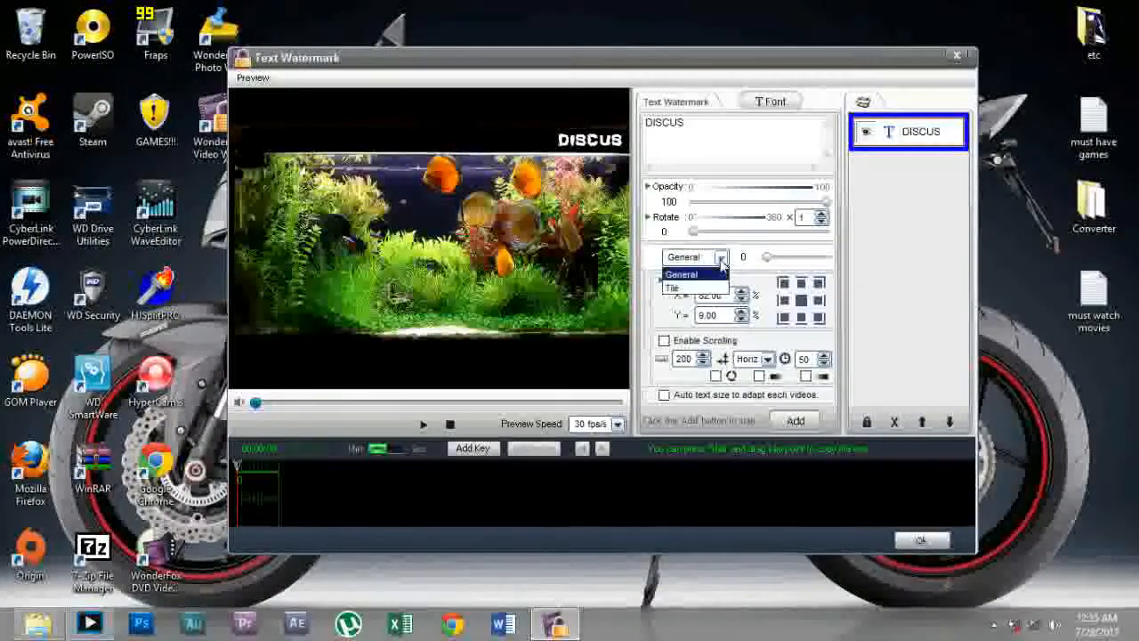
click(699, 276)
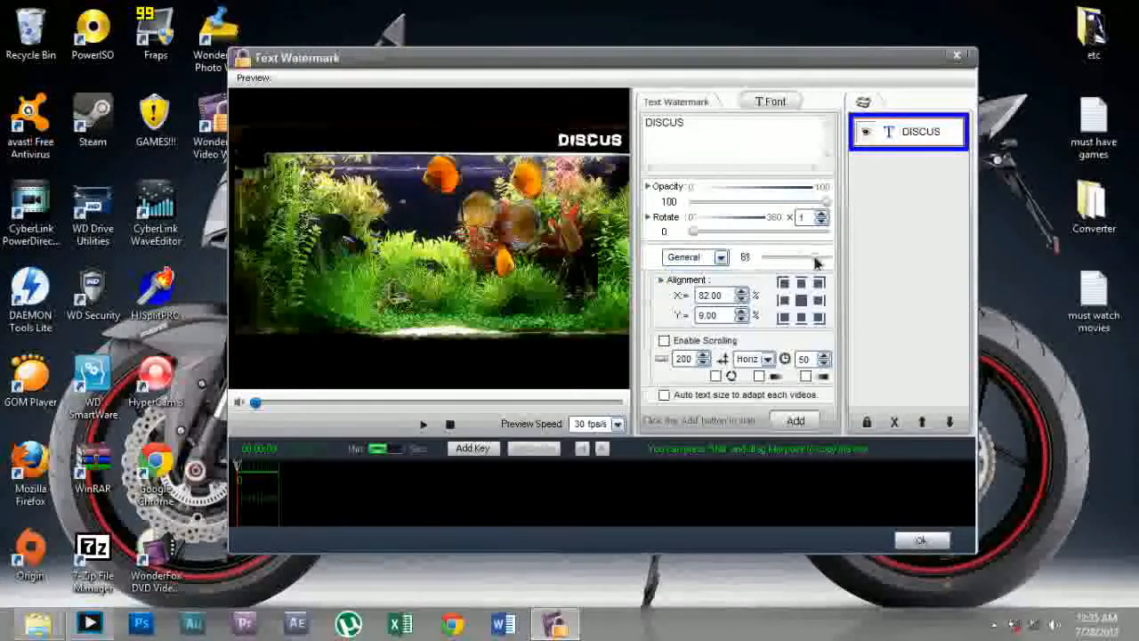
Try the Tile layout with spacing 100 and 14, and return the watermark to the General layout
click(721, 259)
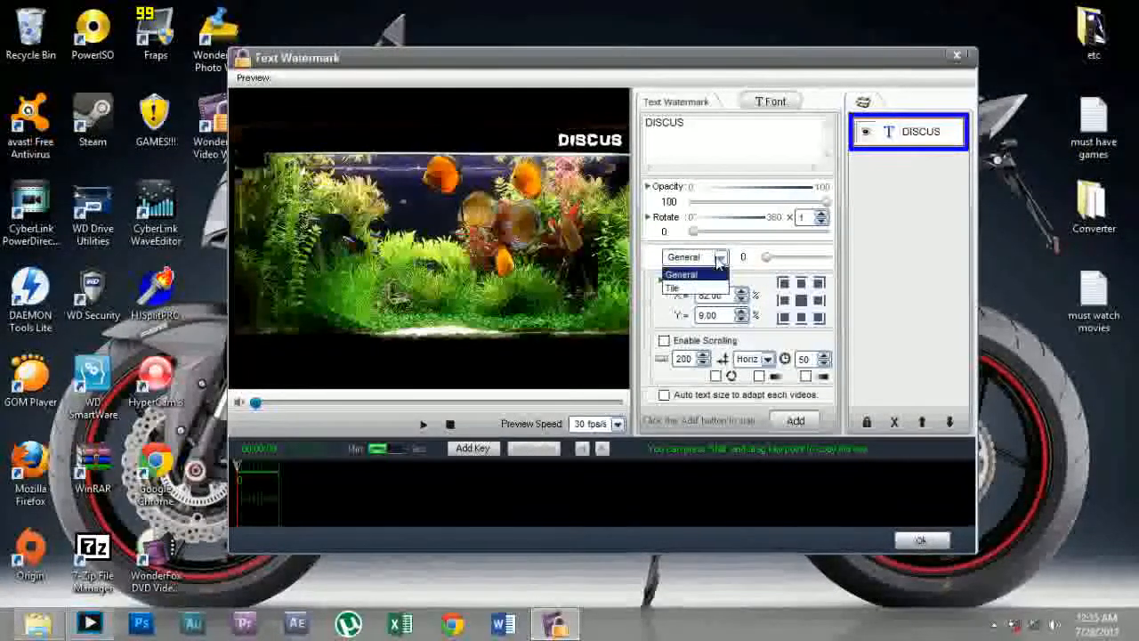
click(687, 288)
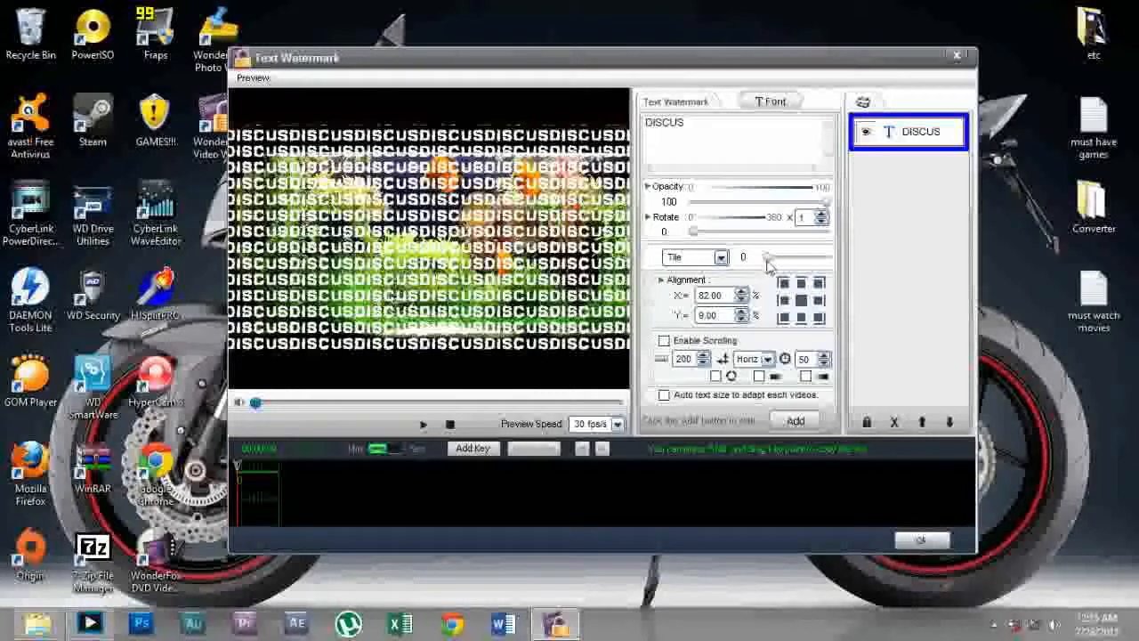
drag(768, 256, 831, 263)
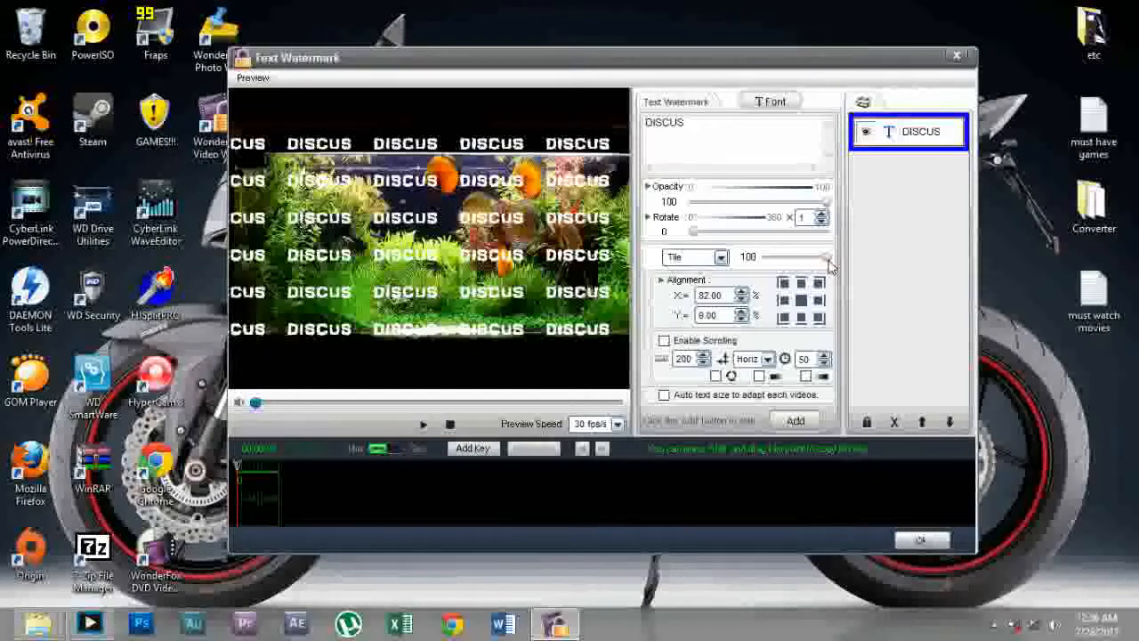
drag(827, 256, 776, 256)
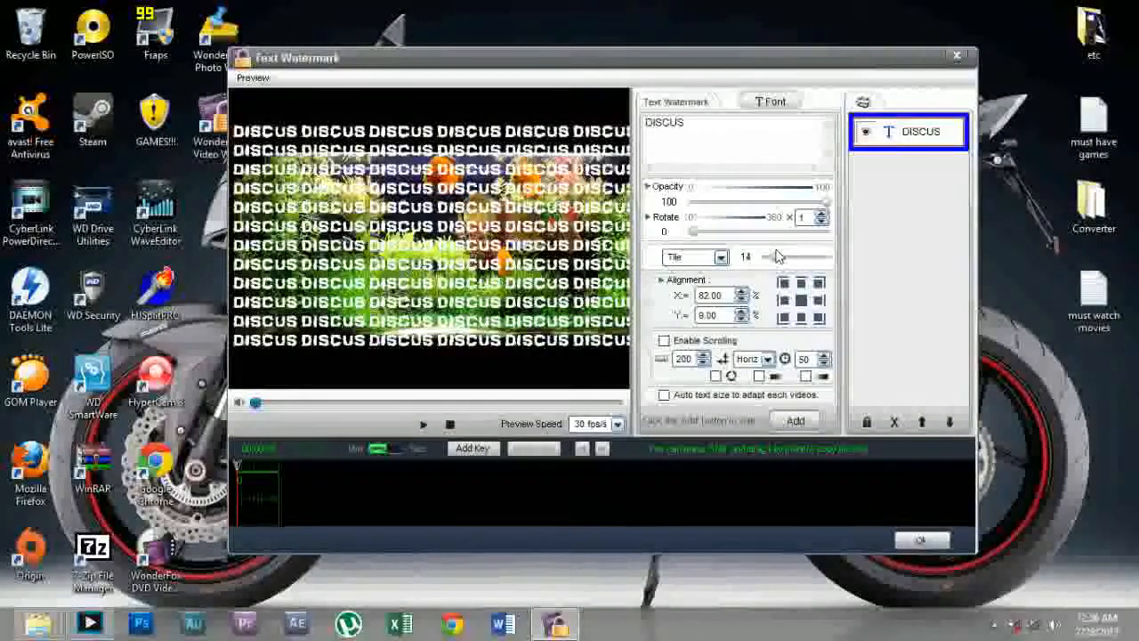
click(719, 257)
click(698, 278)
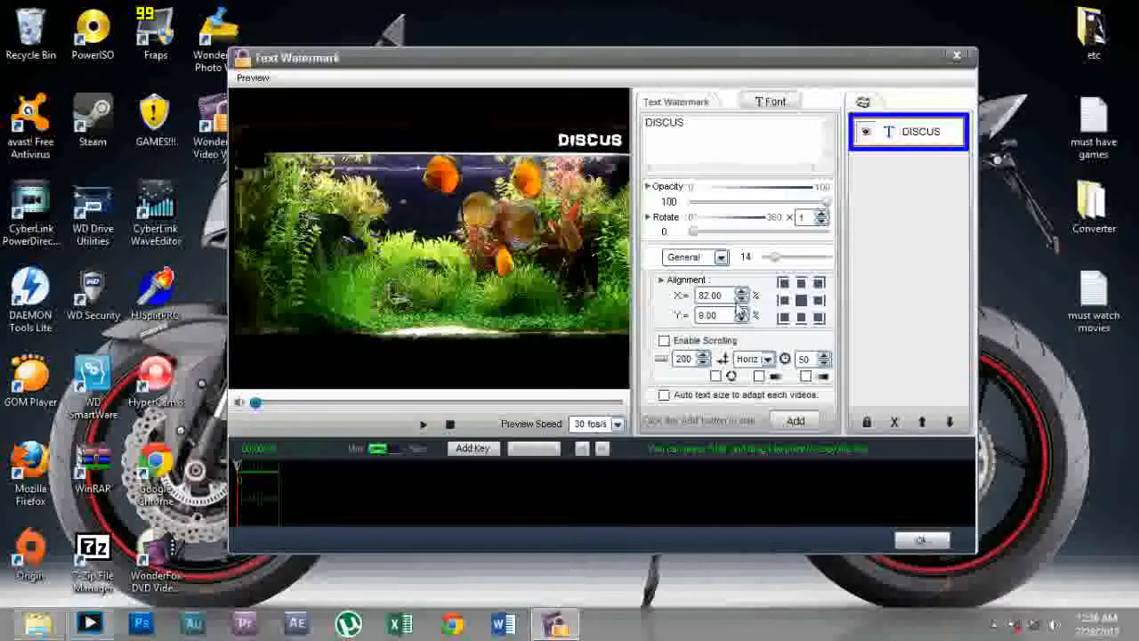
Enable horizontal scrolling for the DISCUS watermark with both fade options and looping, playing the preview to check the effect
click(664, 343)
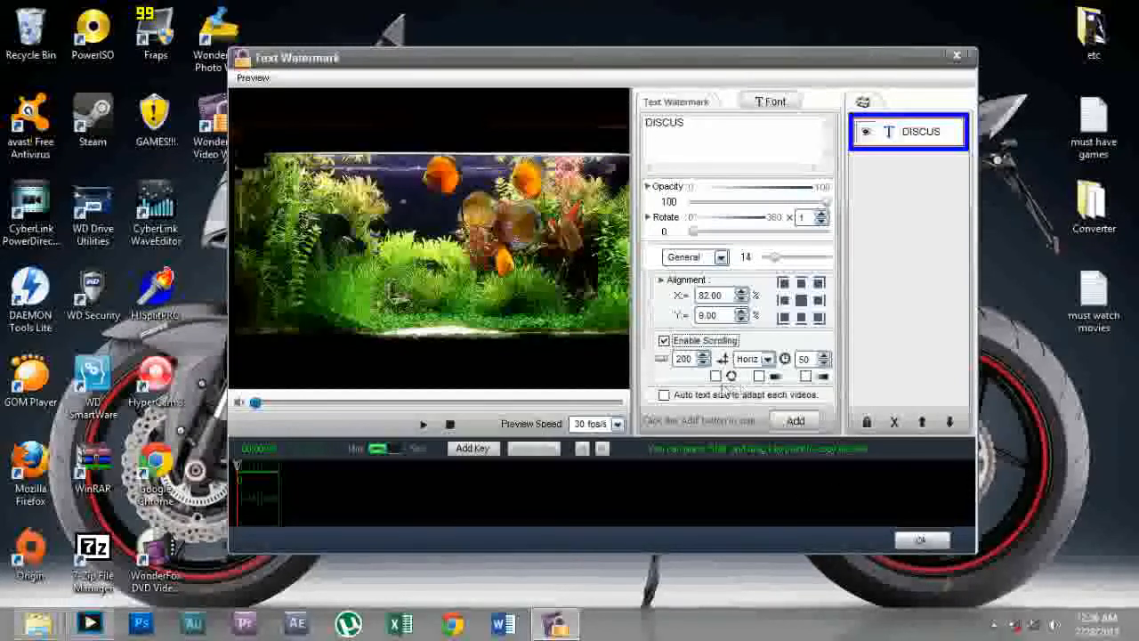
click(759, 376)
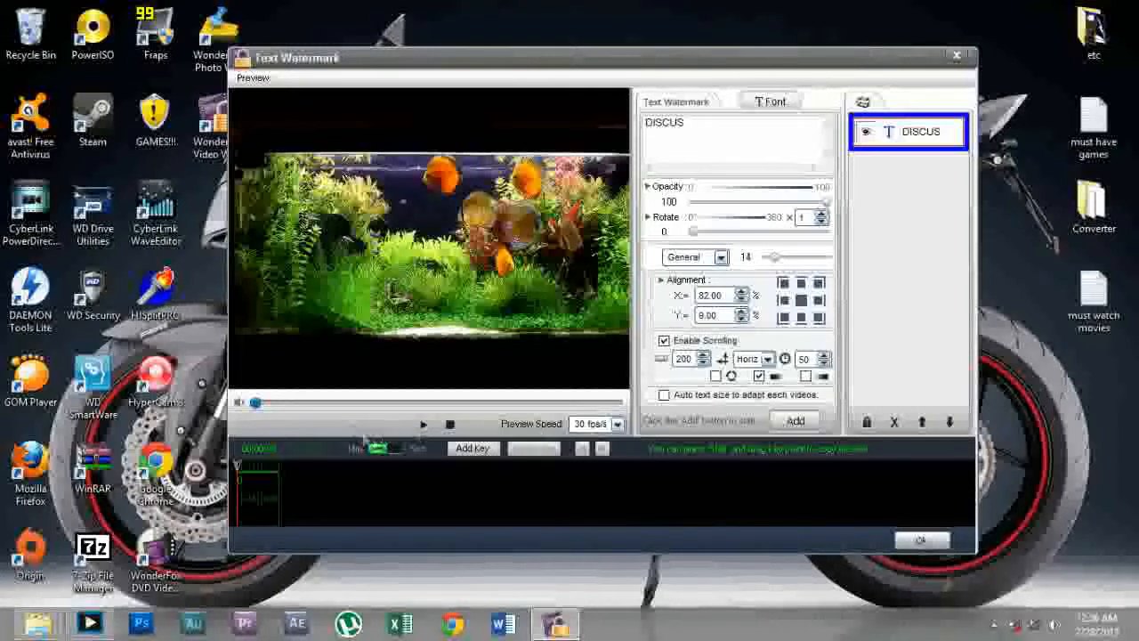
click(418, 421)
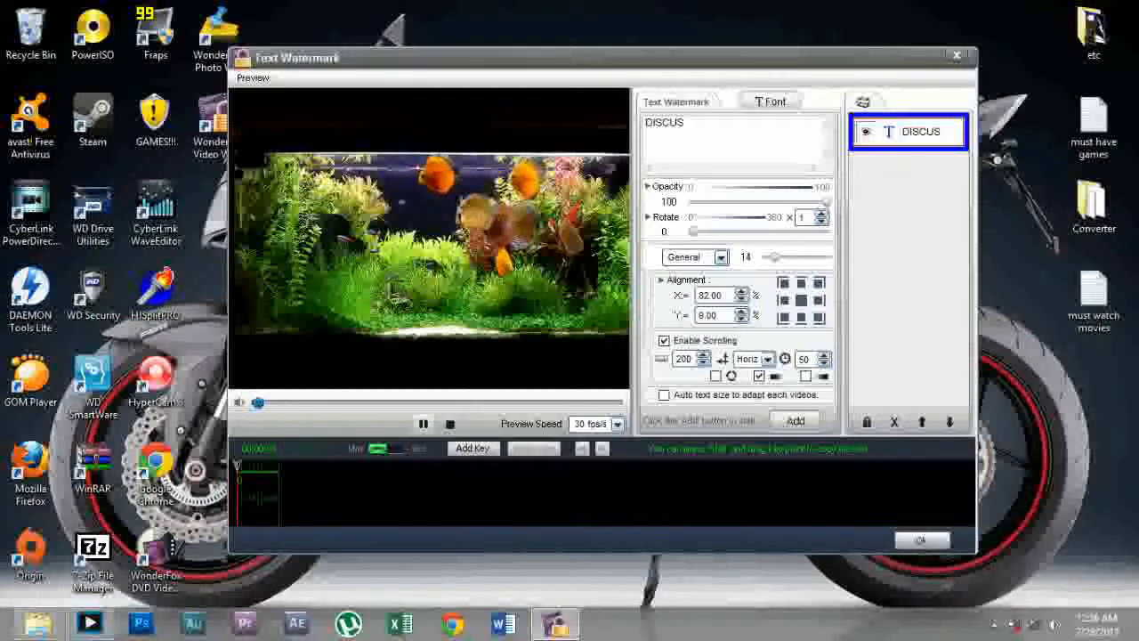
click(806, 375)
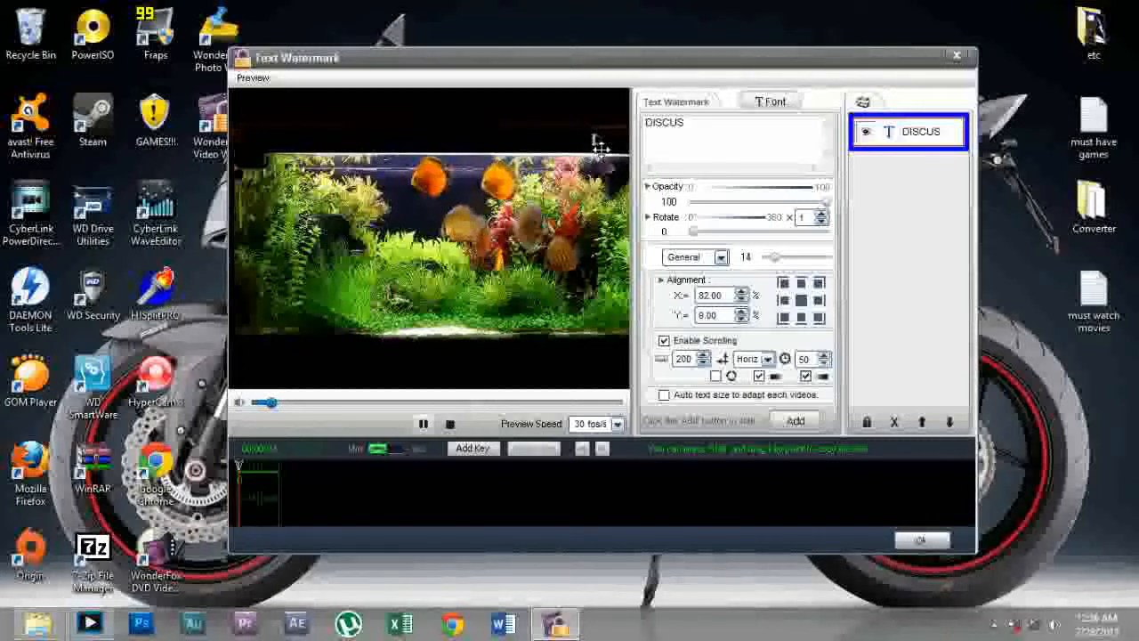
click(758, 376)
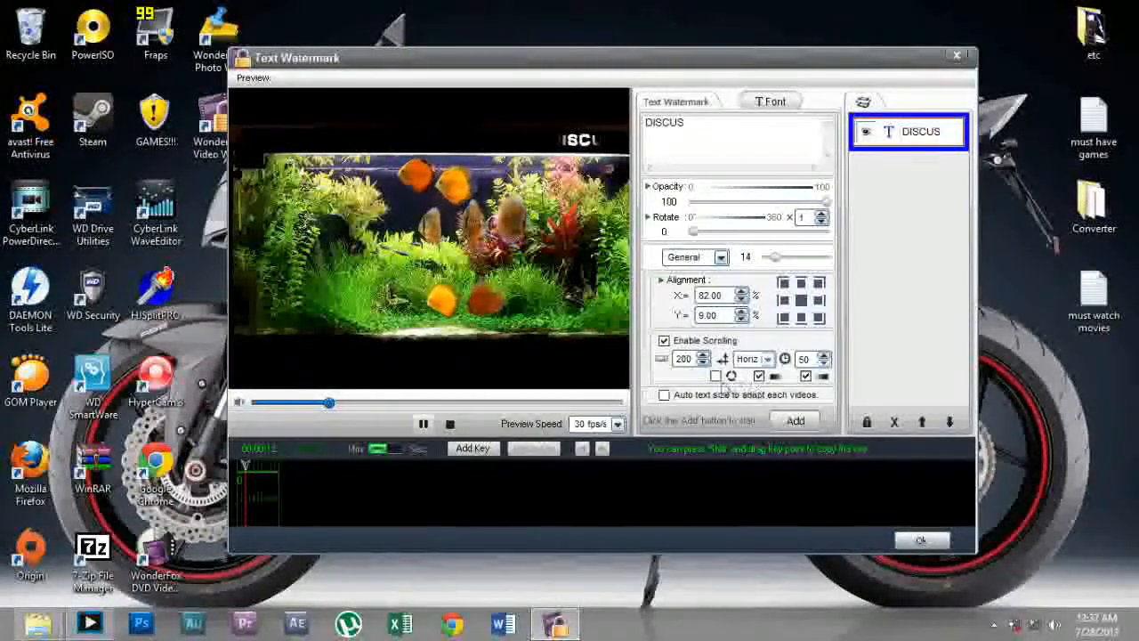
click(716, 376)
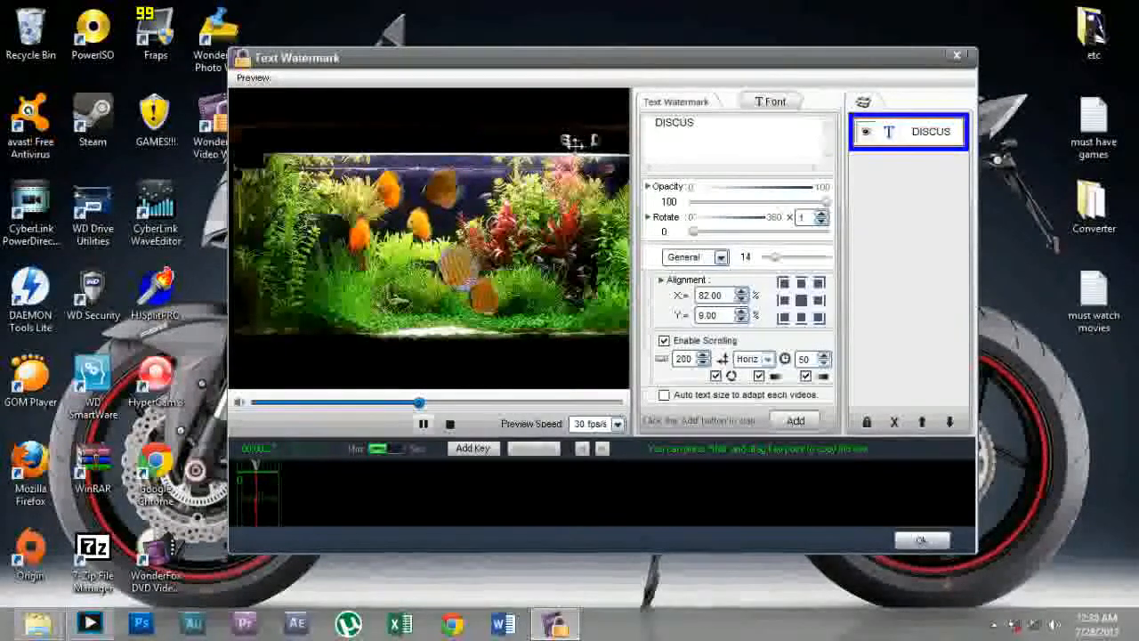
Set the DISCUS watermark's scrolling width to 200 and finally 300, with the scrolling time at 25
key(BackSpace)
key(BackSpace)
key(BackSpace)
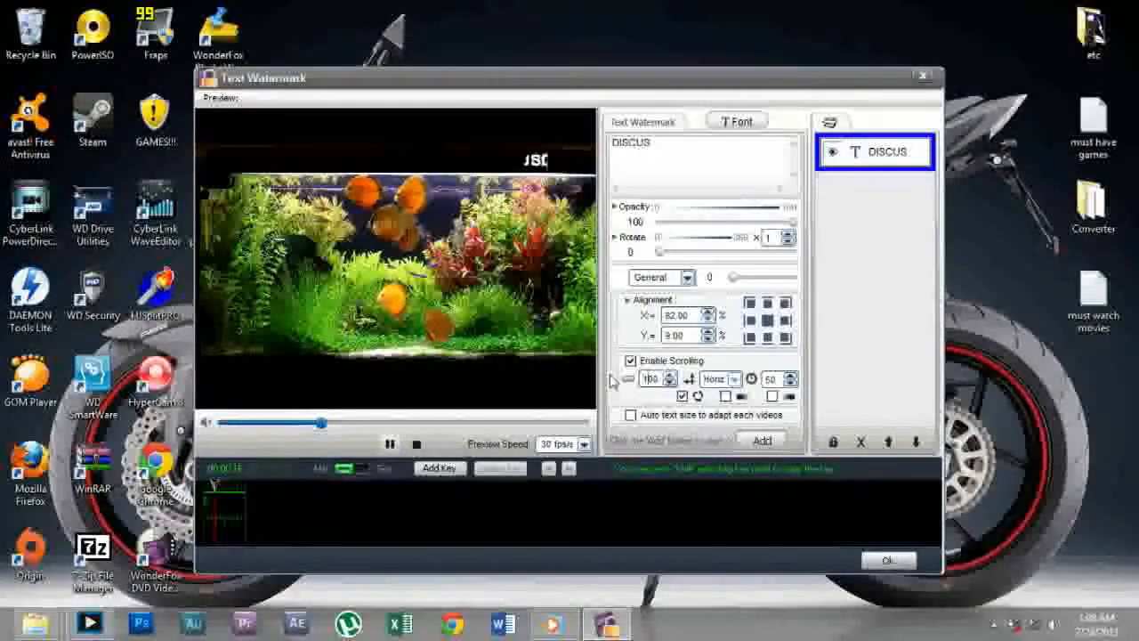
key(BackSpace)
key(BackSpace)
key(BackSpace)
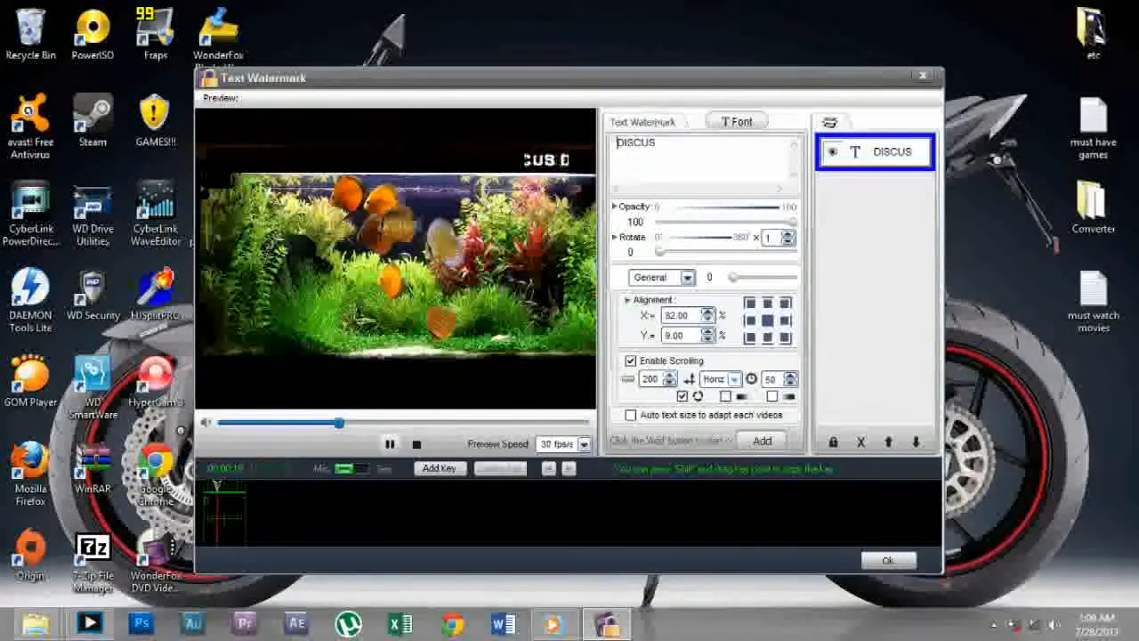
double_click(771, 379)
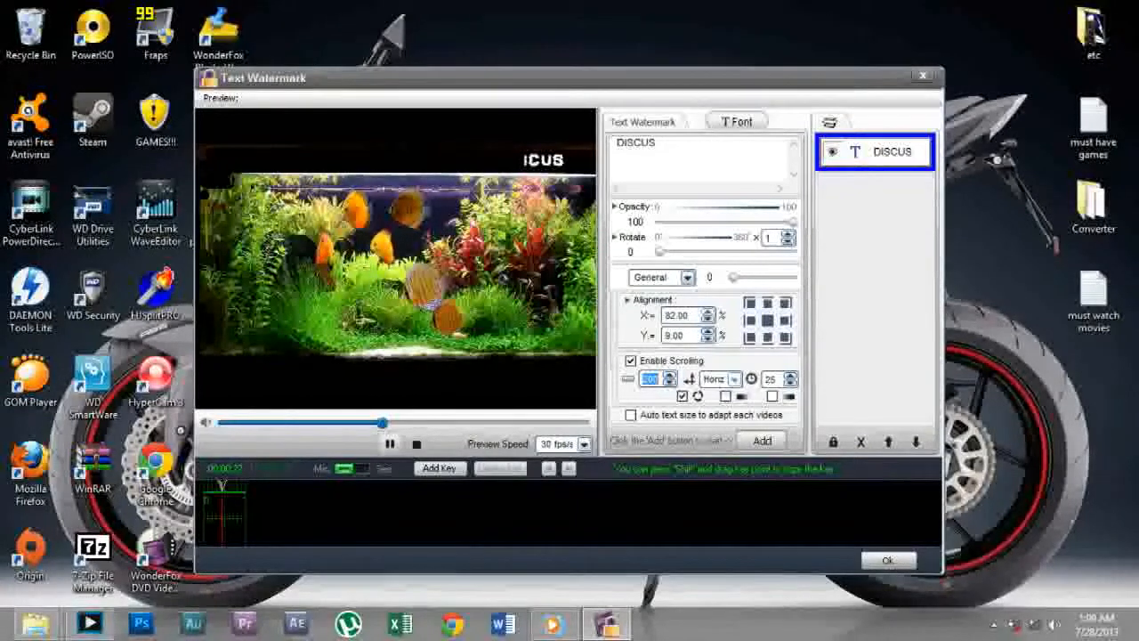
text(30)
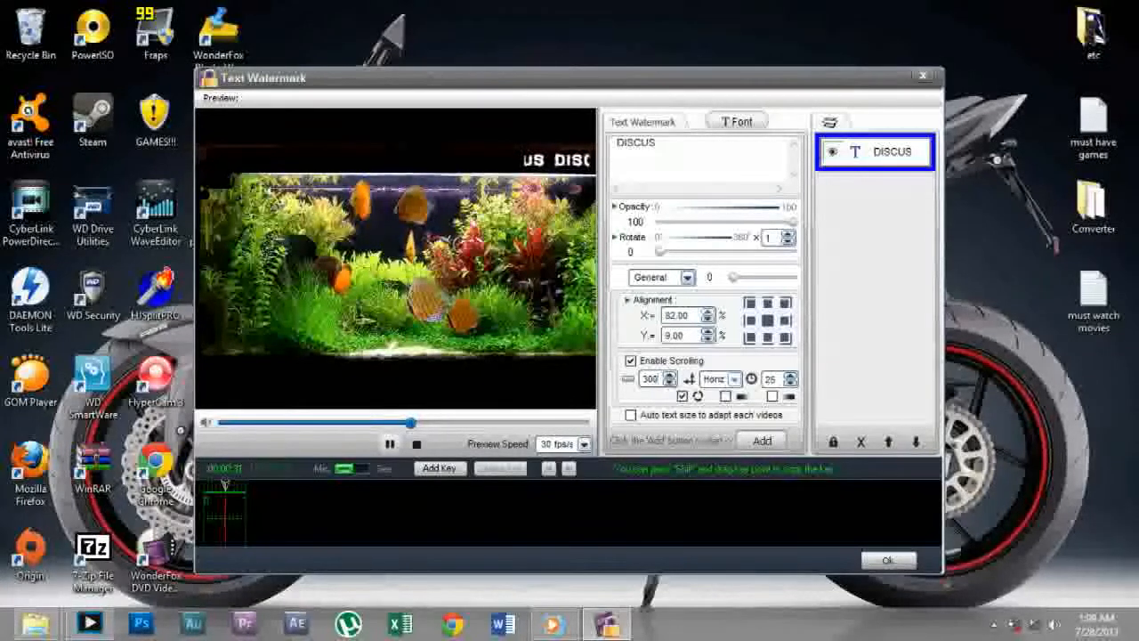
Try vertical scrolling for the DISCUS watermark and return the direction to horizontal
click(734, 379)
click(733, 406)
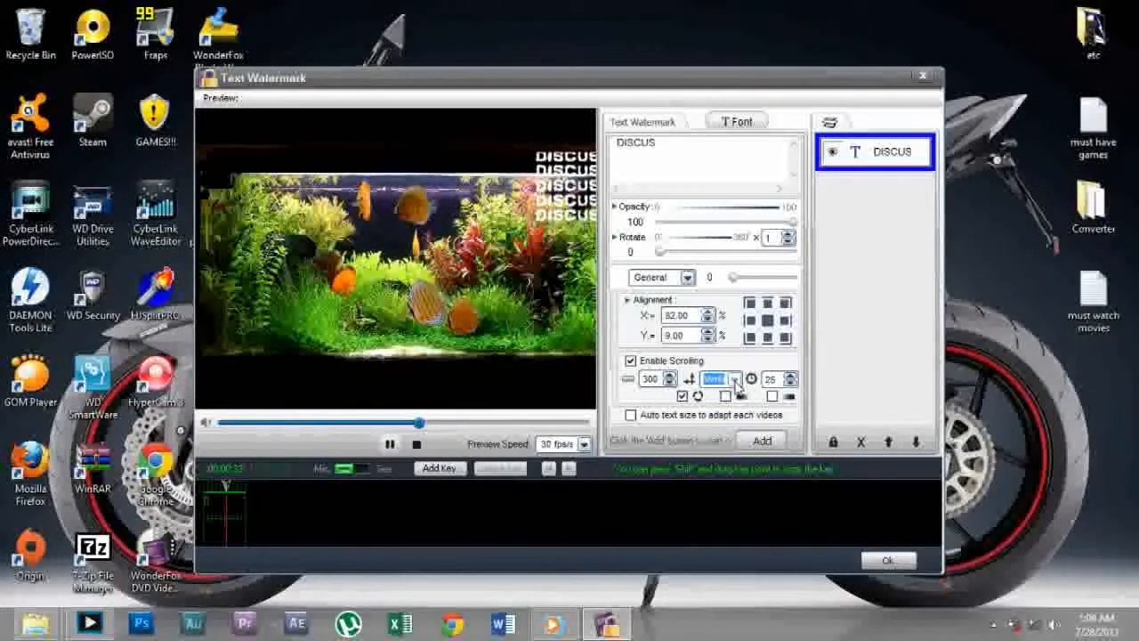
click(735, 381)
click(725, 400)
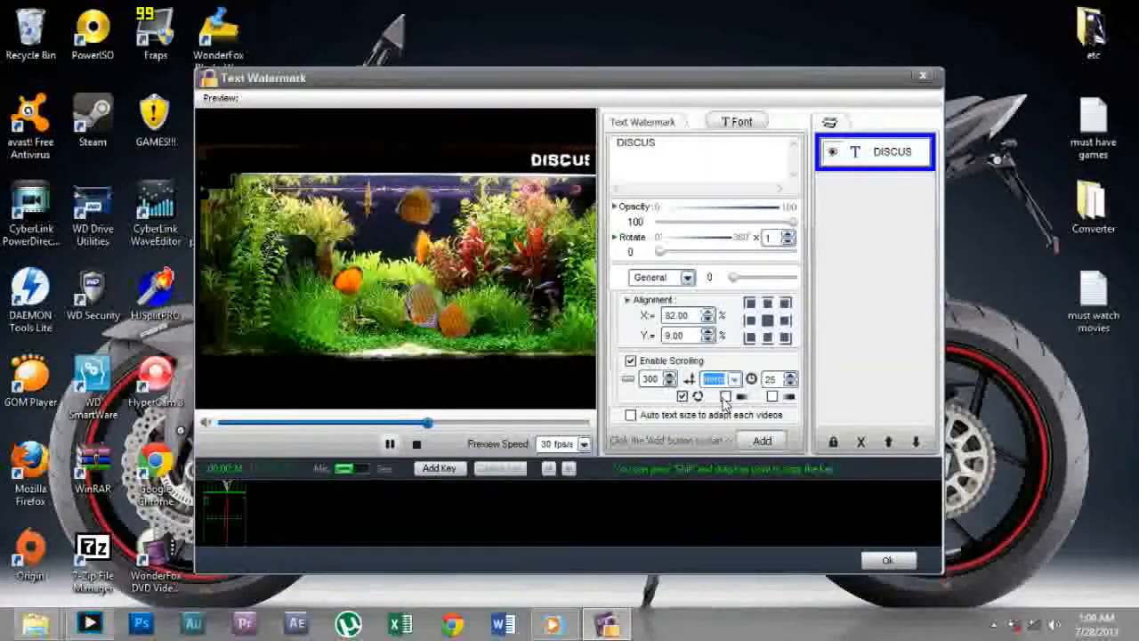
Try a scrolling time of 18 for the DISCUS watermark and set it to 50
click(769, 380)
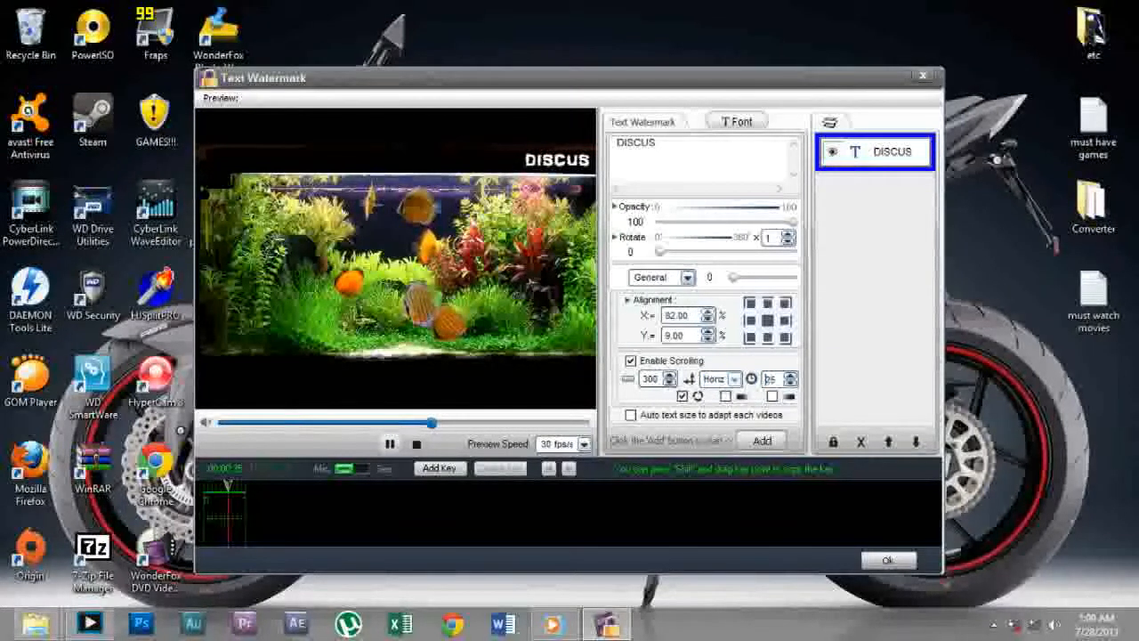
drag(776, 379, 752, 381)
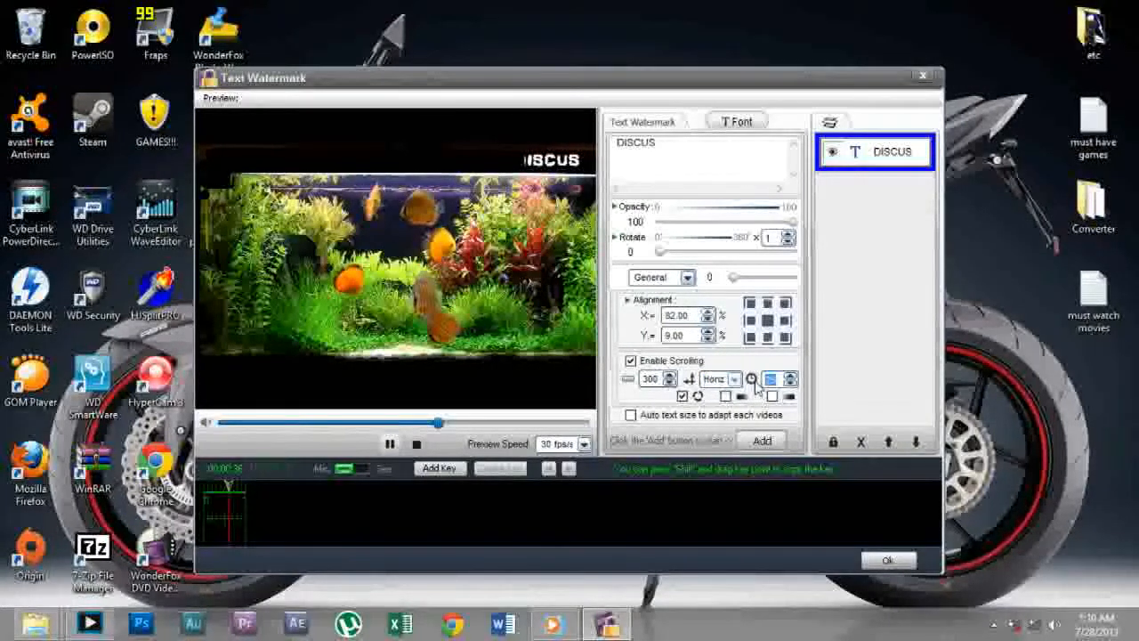
text(18)
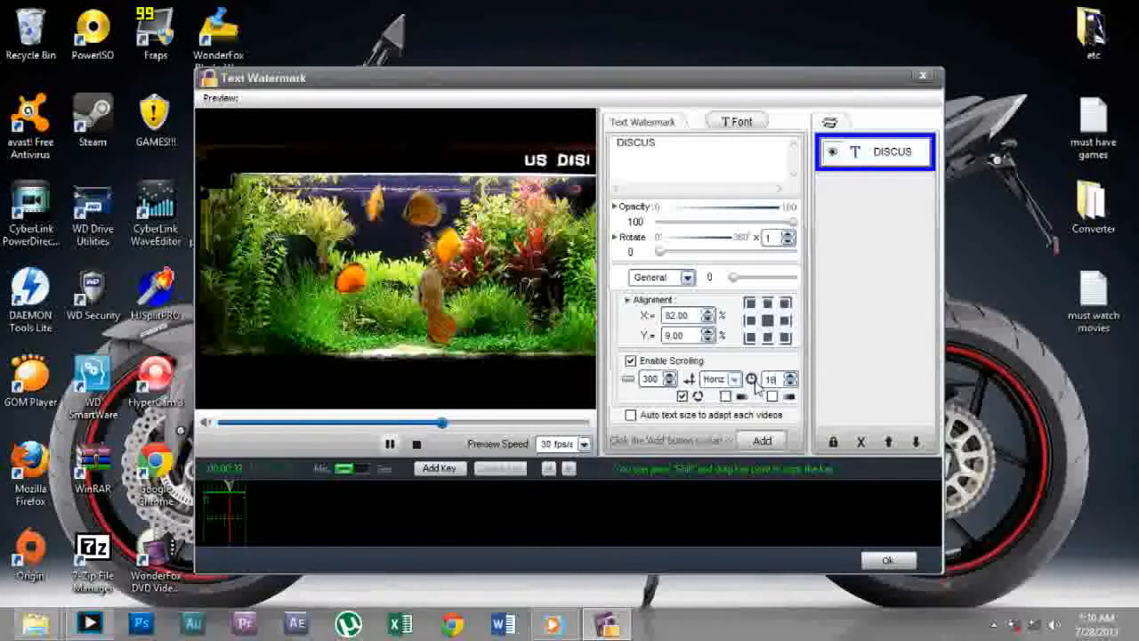
key(BackSpace)
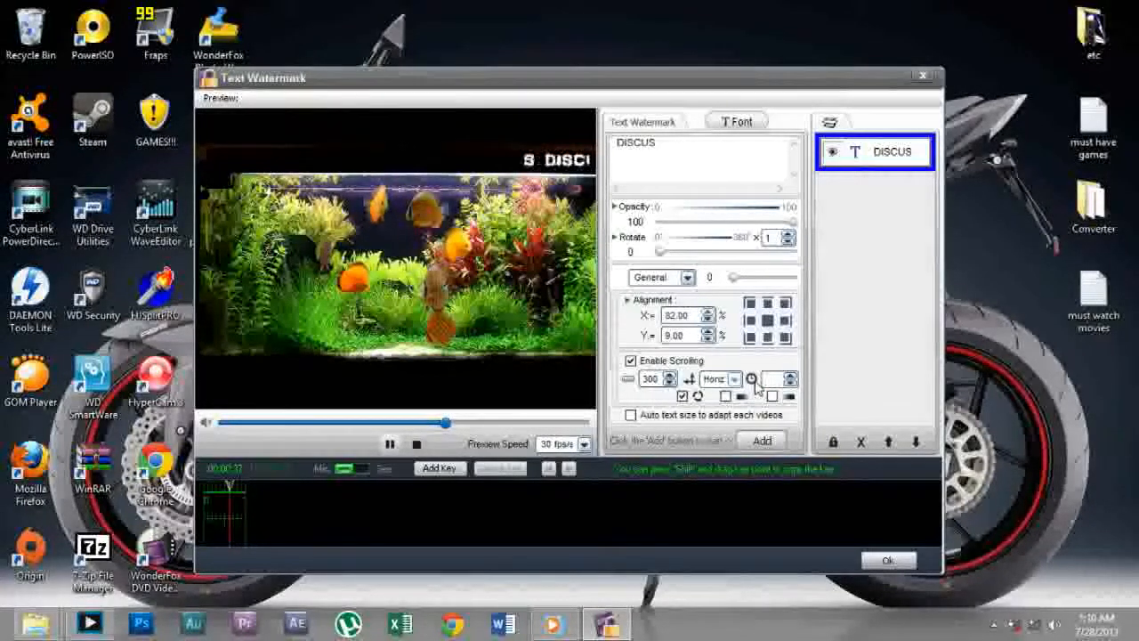
text(50)
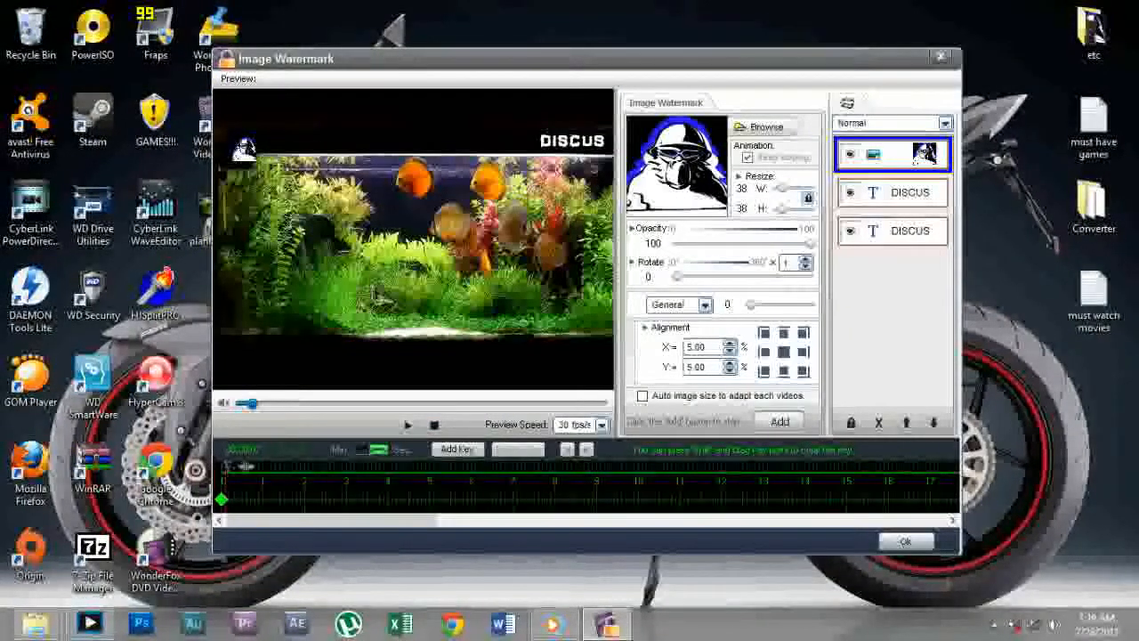
Add a key at 3 seconds for the image watermark, rotate it to 360 there, and preview the spin
click(347, 469)
click(458, 449)
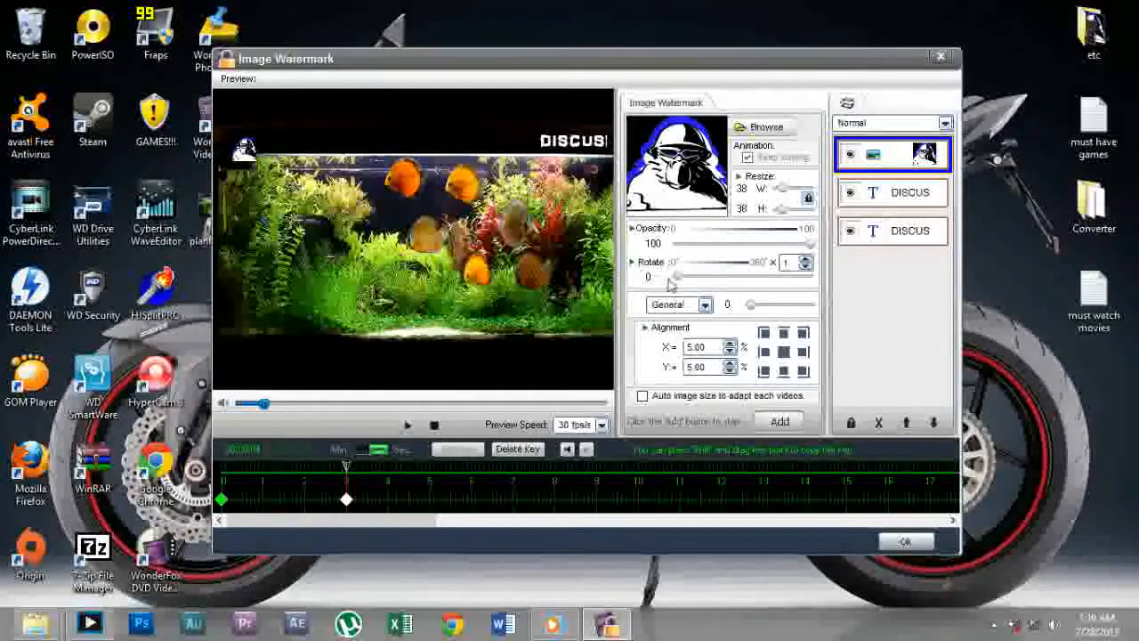
drag(675, 281, 777, 291)
drag(844, 300, 844, 289)
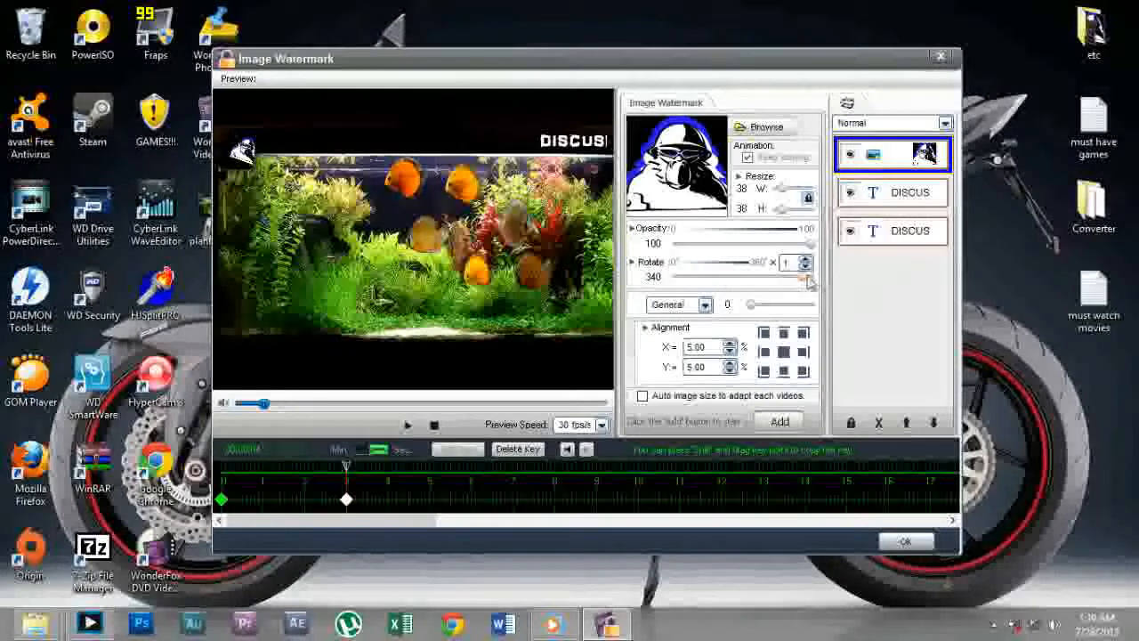
mouse_move(828, 275)
mouse_down()
mouse_move(811, 278)
mouse_move(830, 277)
mouse_up()
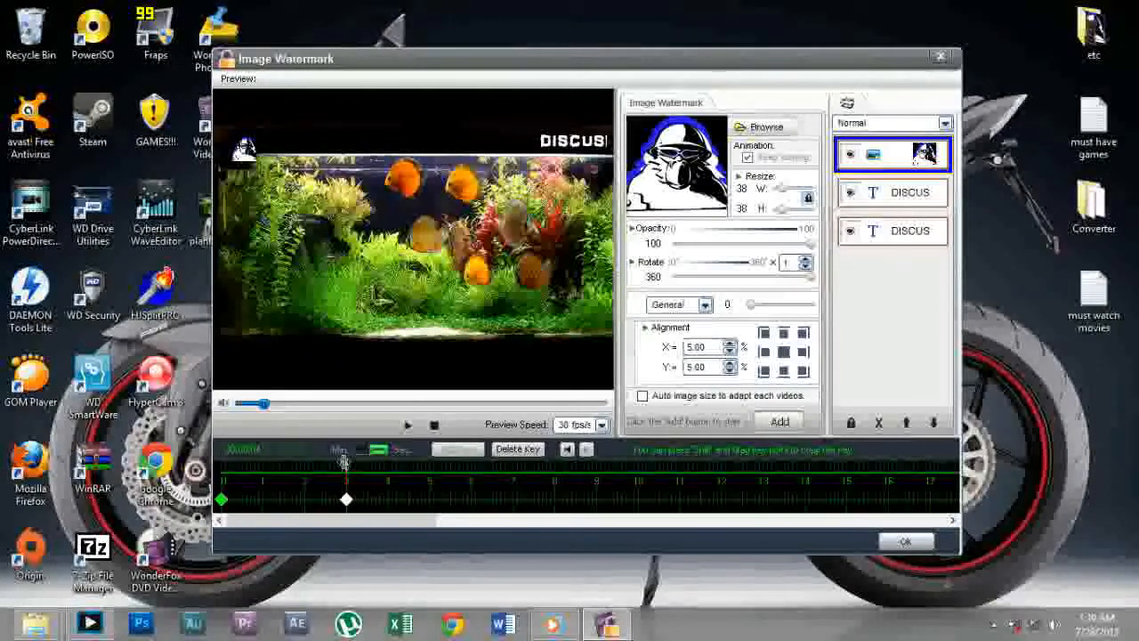
click(240, 465)
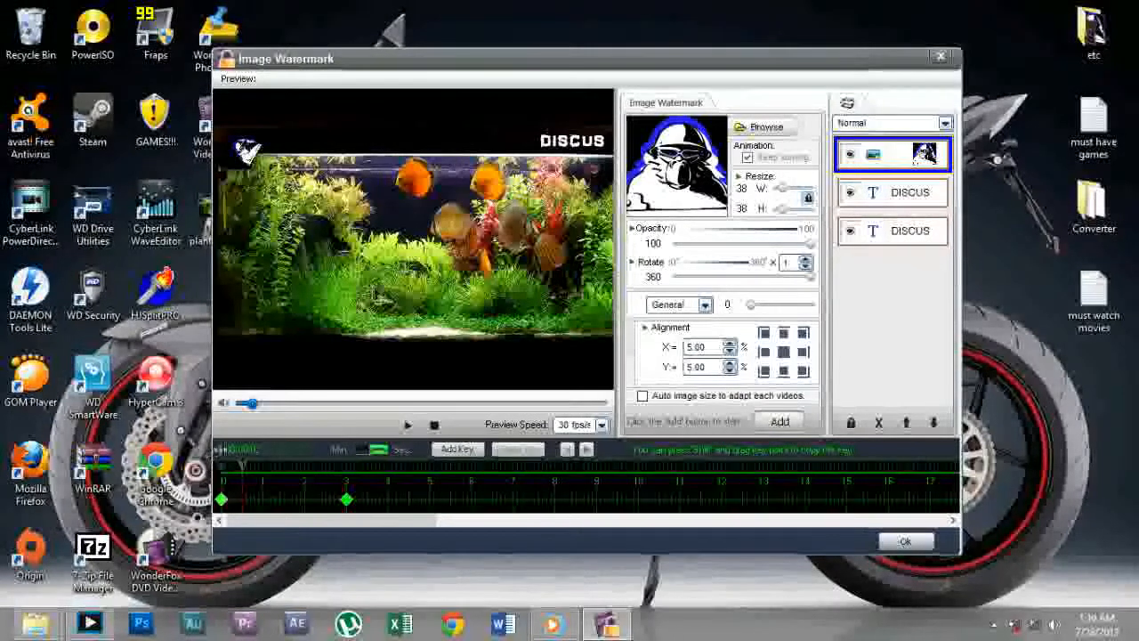
click(408, 425)
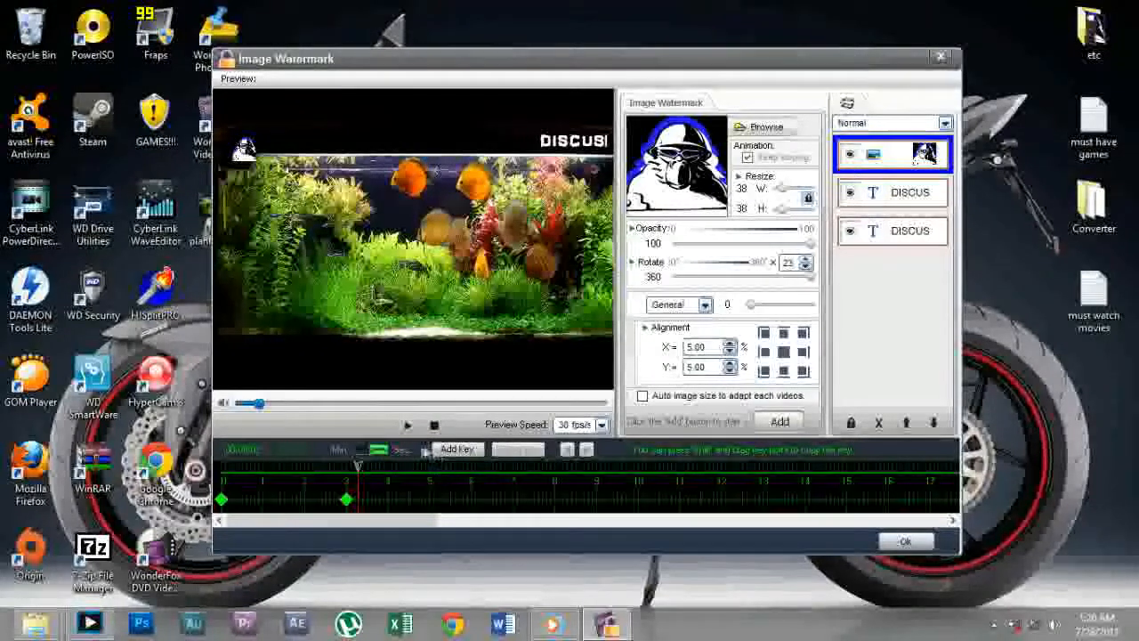
Lower the image watermark's opacity to 1 at the 3-second key and play the preview from the start
click(348, 500)
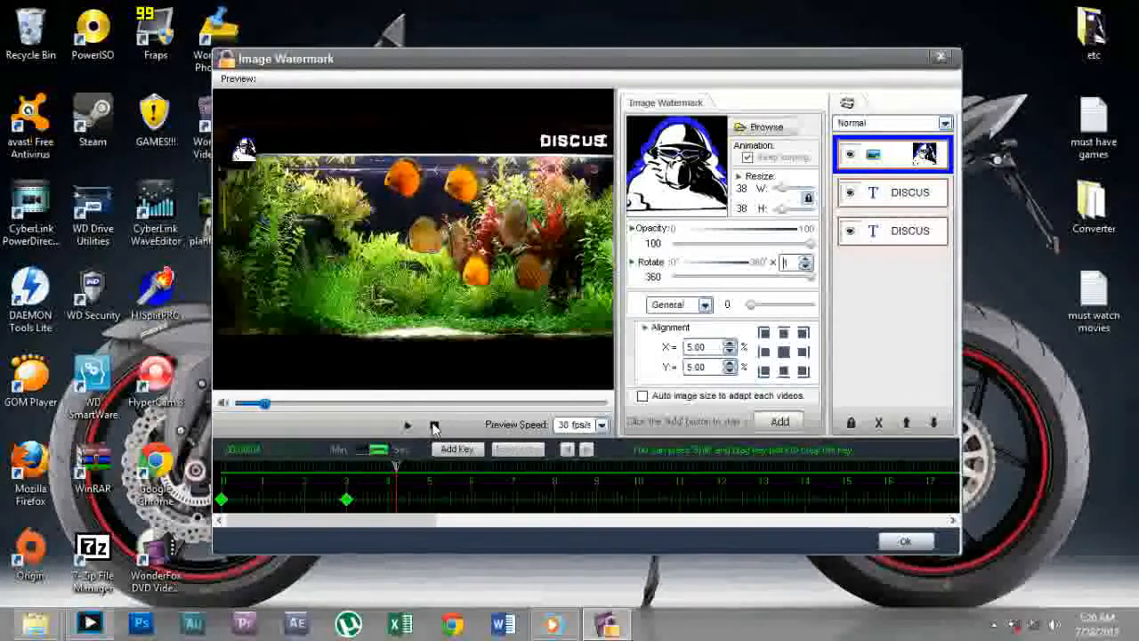
click(346, 499)
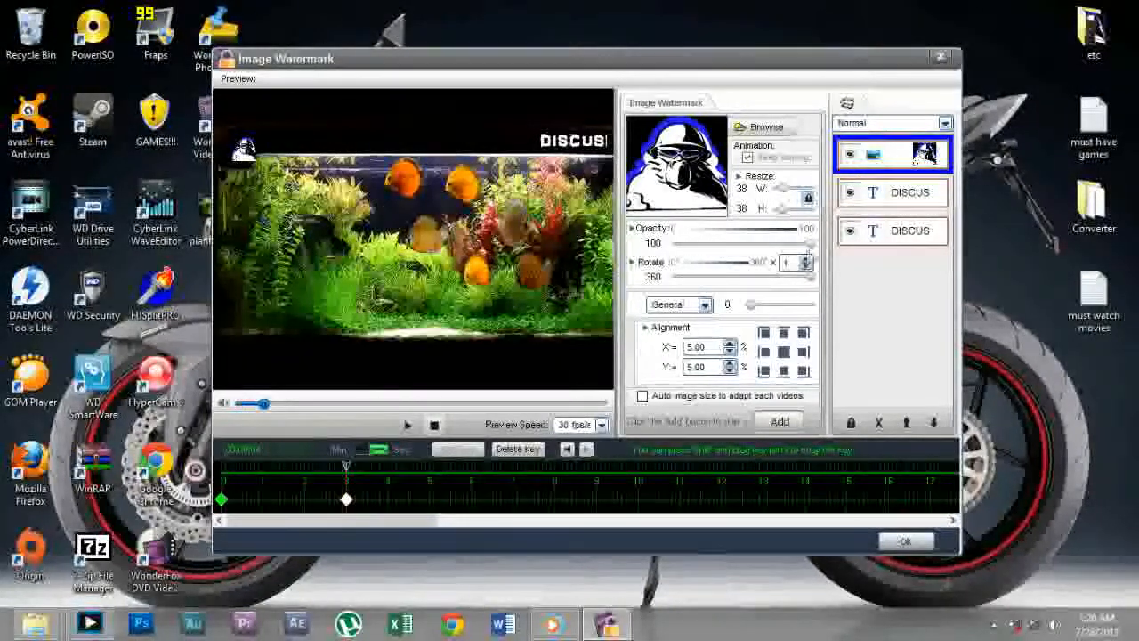
drag(807, 242, 630, 246)
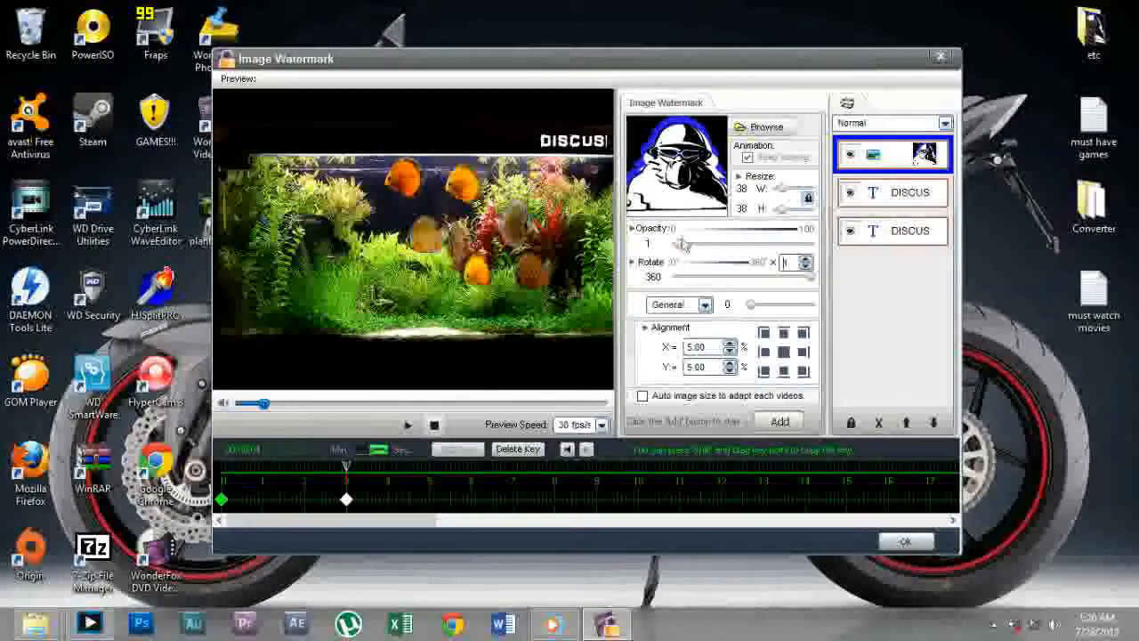
click(434, 425)
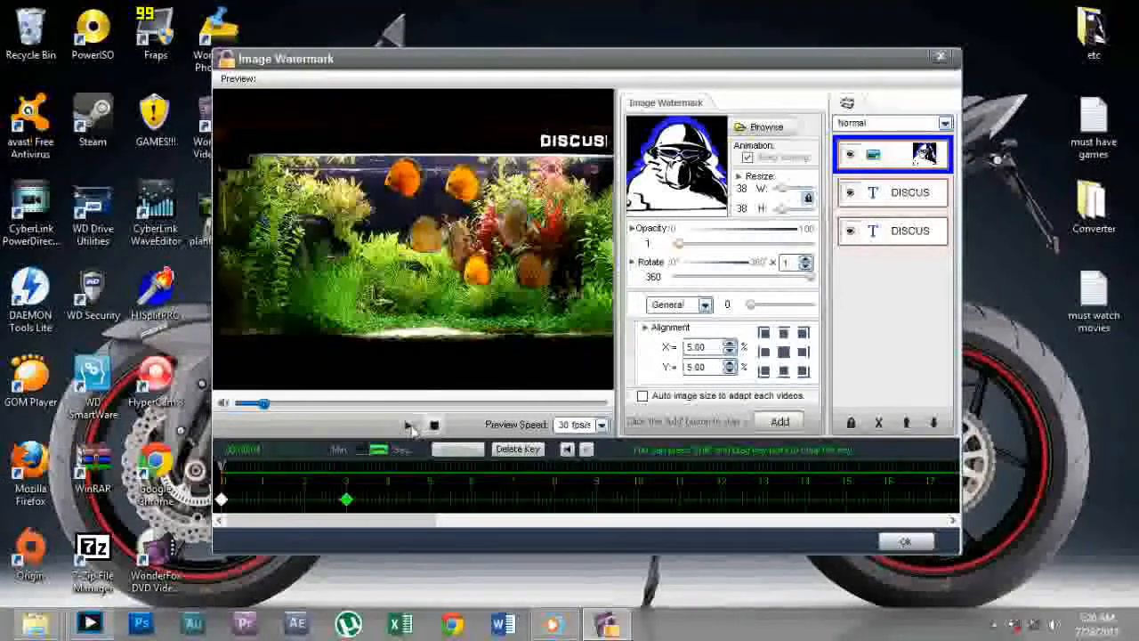
click(408, 425)
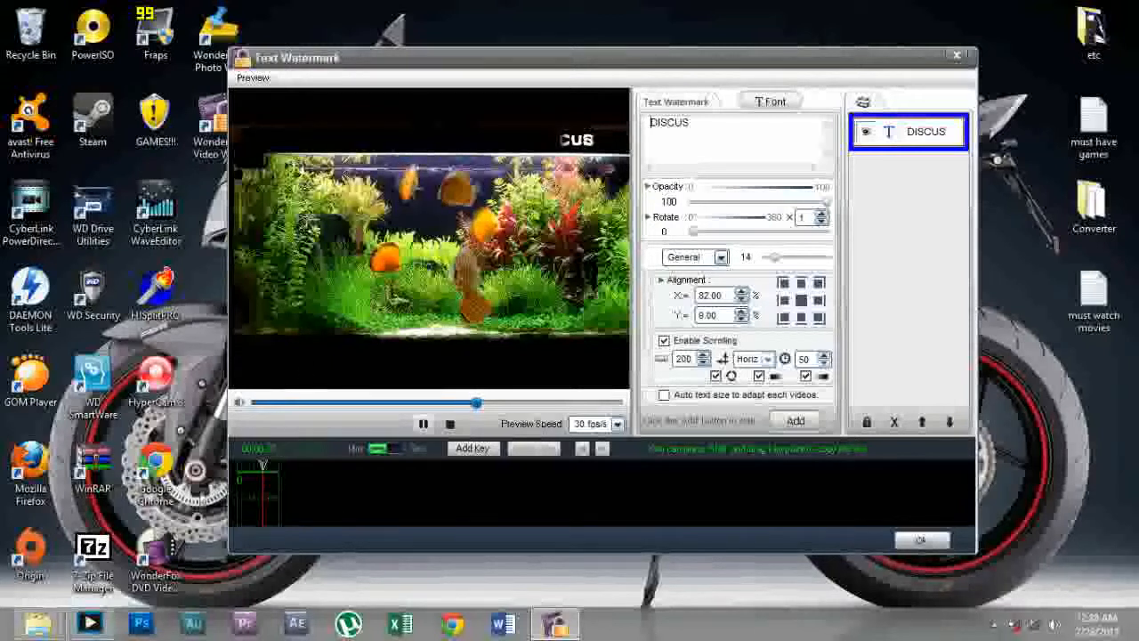
Turn off looping and the first fade option for the DISCUS text's scrolling, and pause the preview
click(716, 376)
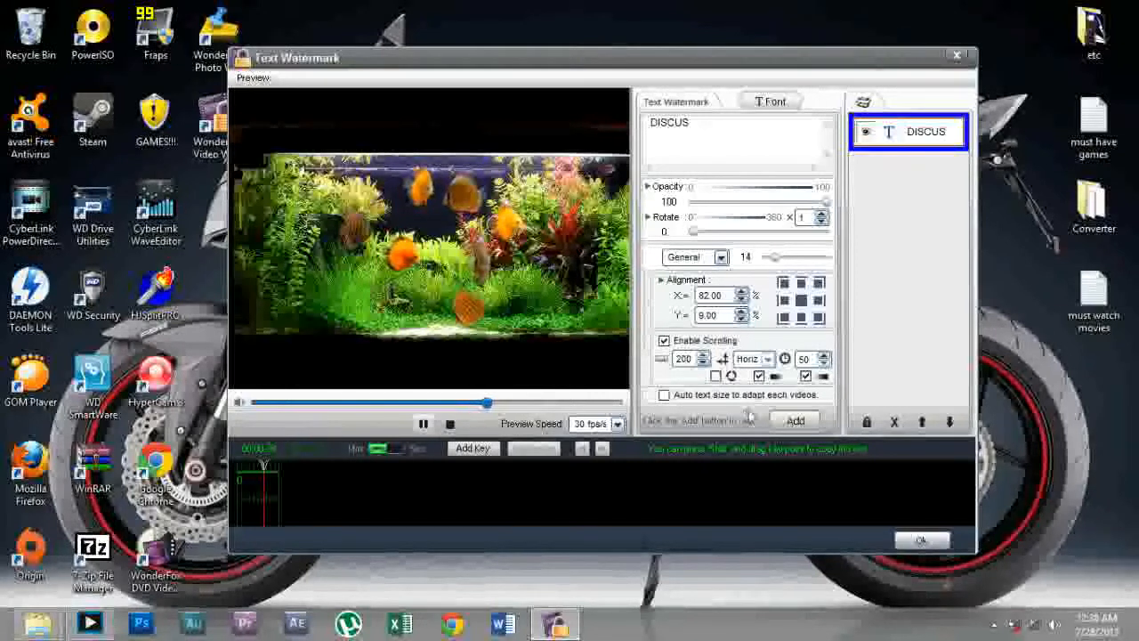
click(421, 427)
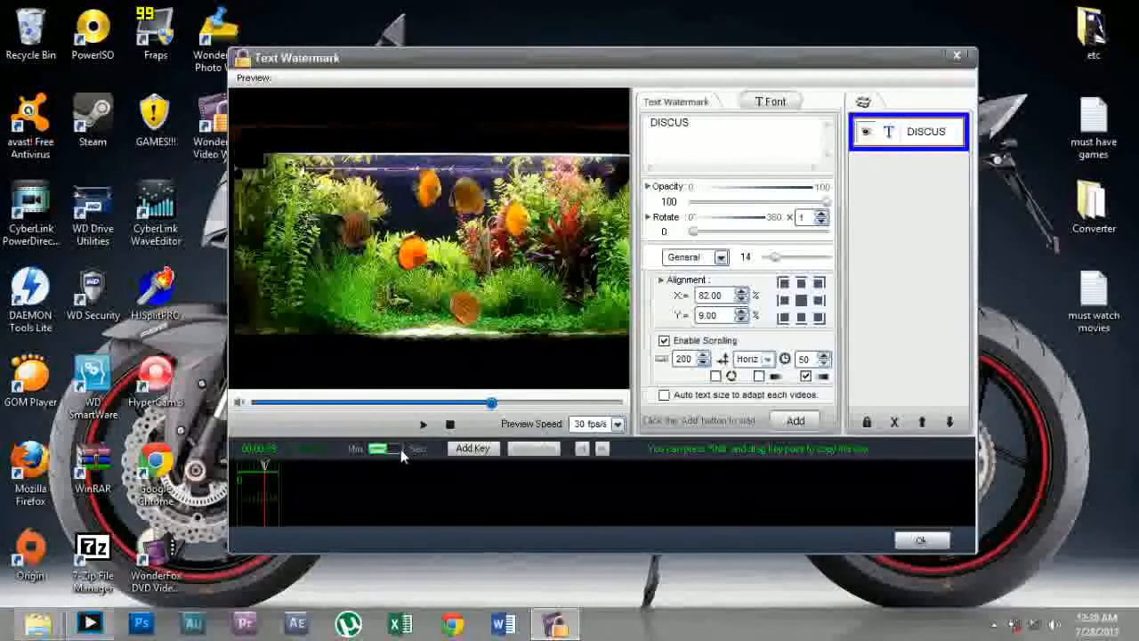
Switch the timeline to seconds and add a key for the DISCUS watermark at the start of the video
click(401, 454)
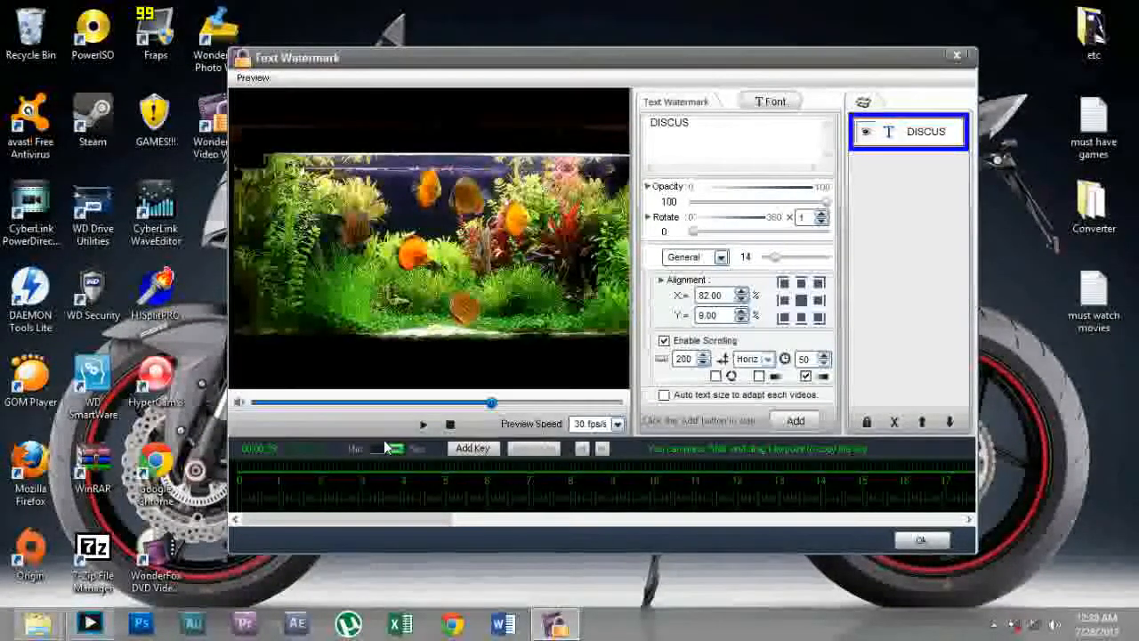
drag(491, 403, 234, 402)
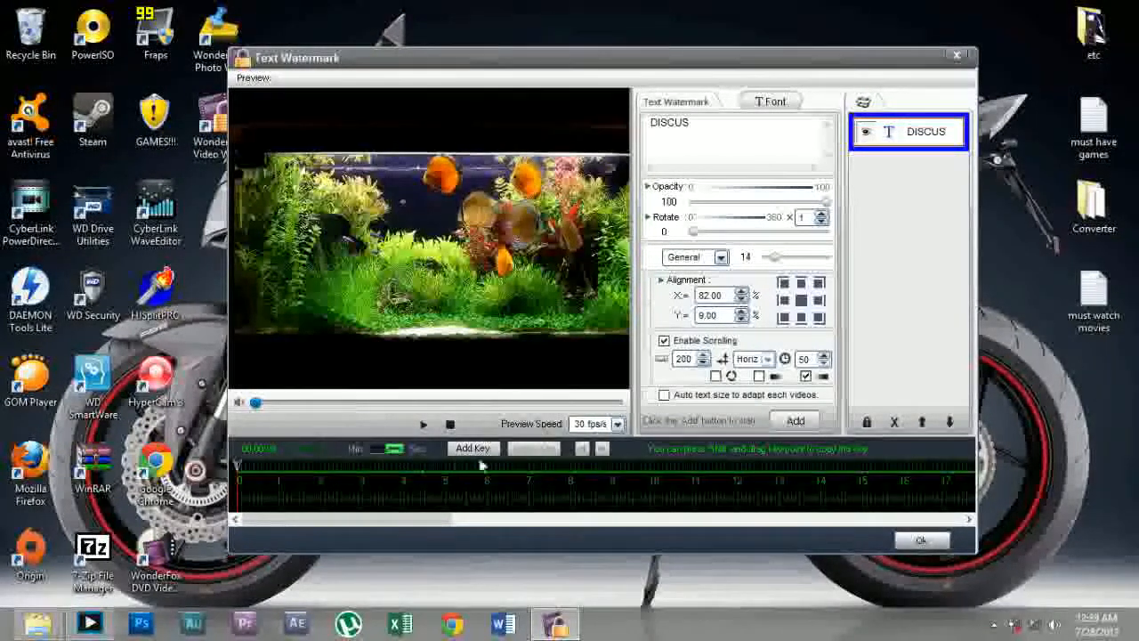
click(472, 448)
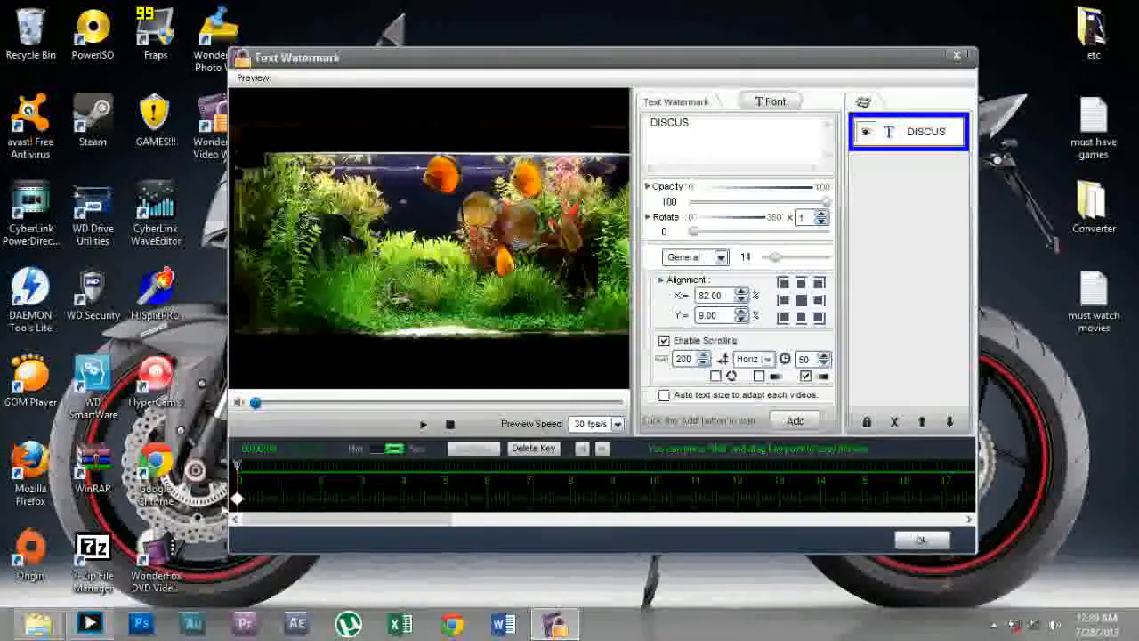
drag(236, 500, 239, 499)
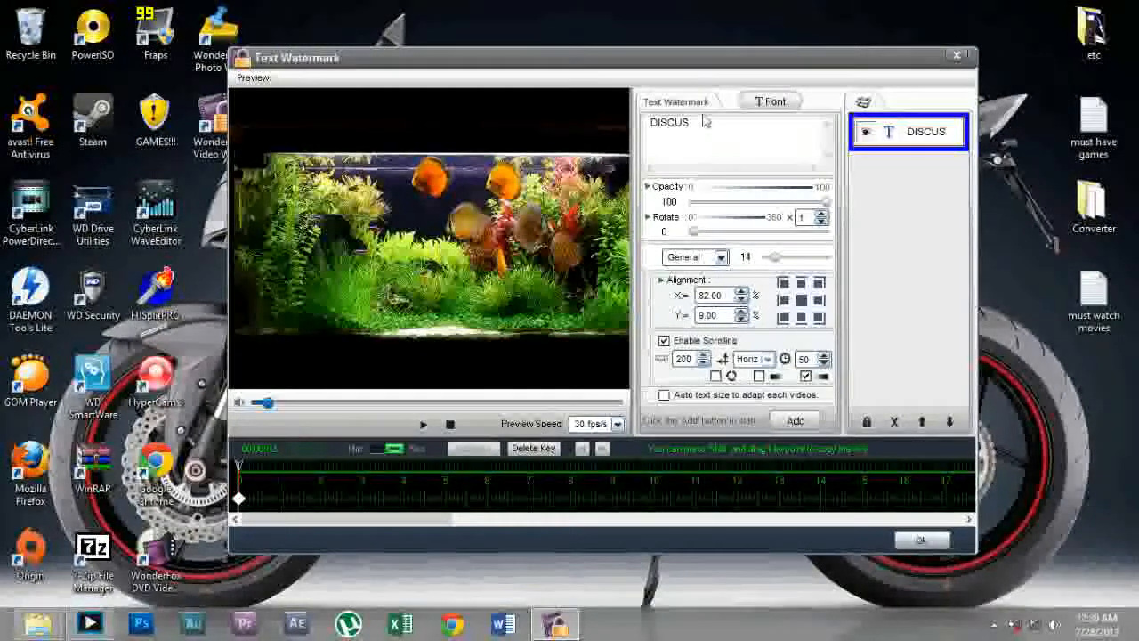
Turn off the remaining fade option and disable scrolling for the DISCUS watermark
drag(691, 123, 646, 123)
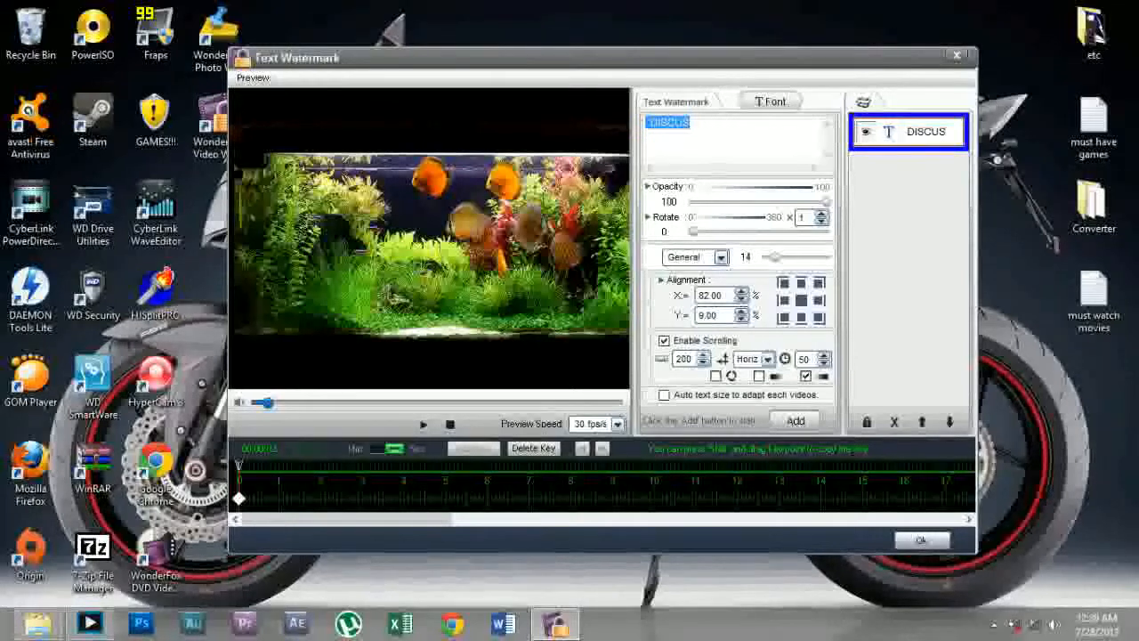
click(646, 134)
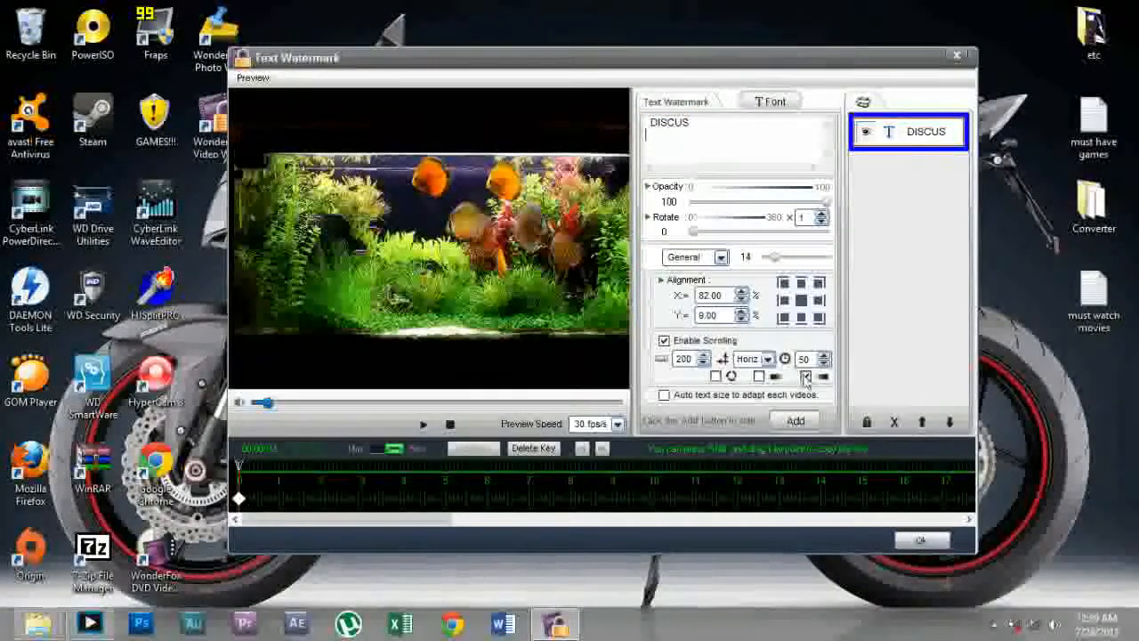
click(664, 342)
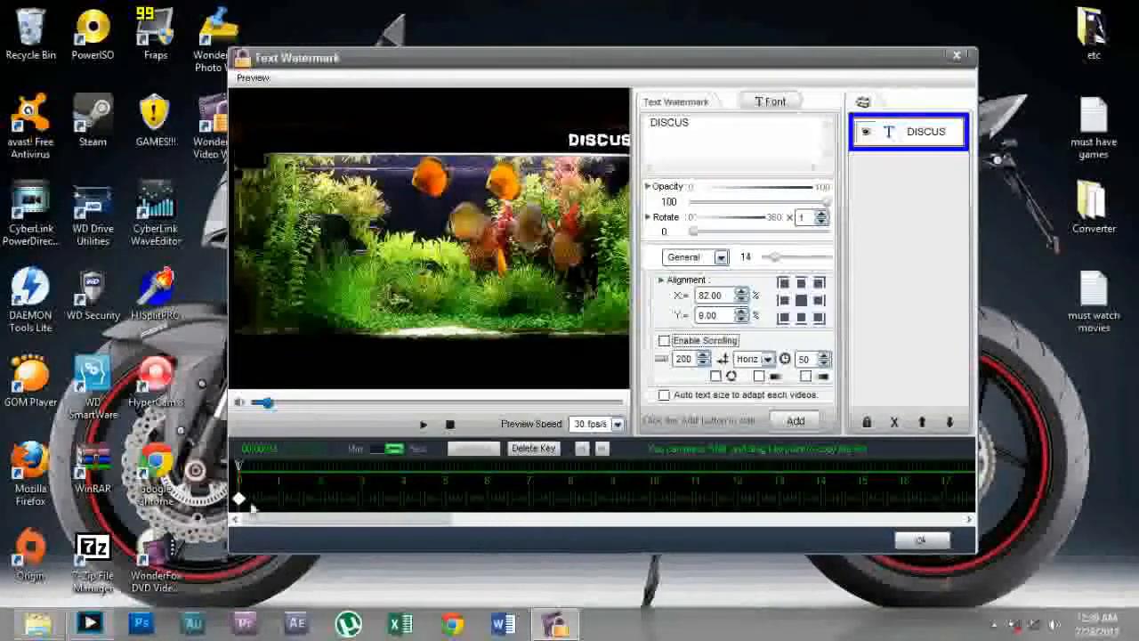
Add a key at 2 seconds with the DISCUS watermark's opacity at 0 and play the preview
drag(239, 465, 322, 468)
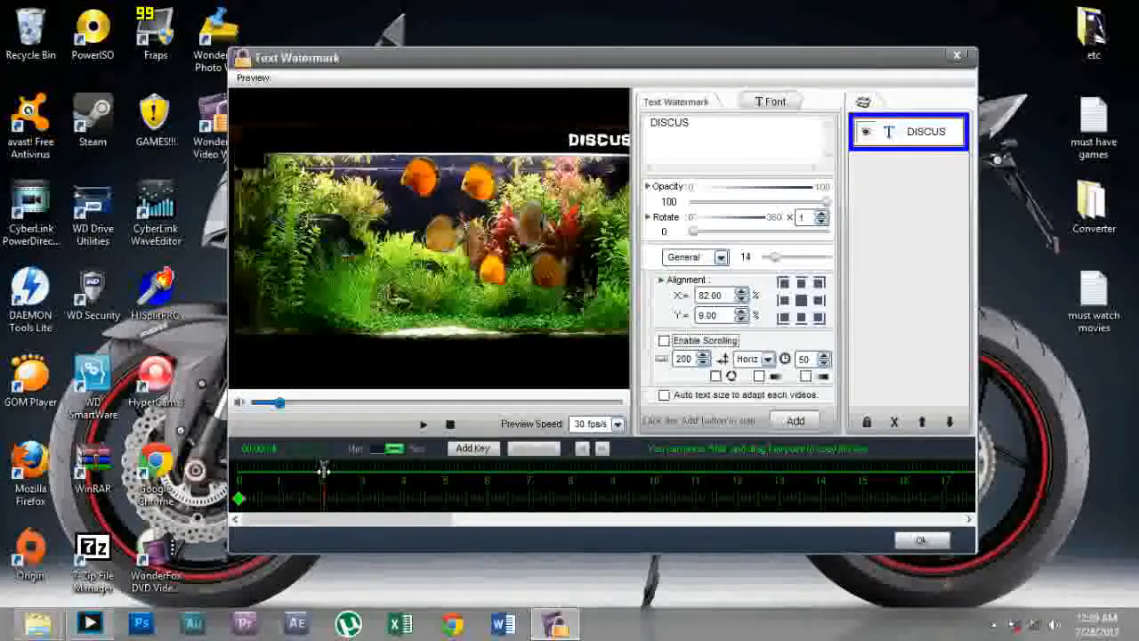
click(472, 448)
drag(828, 204, 662, 205)
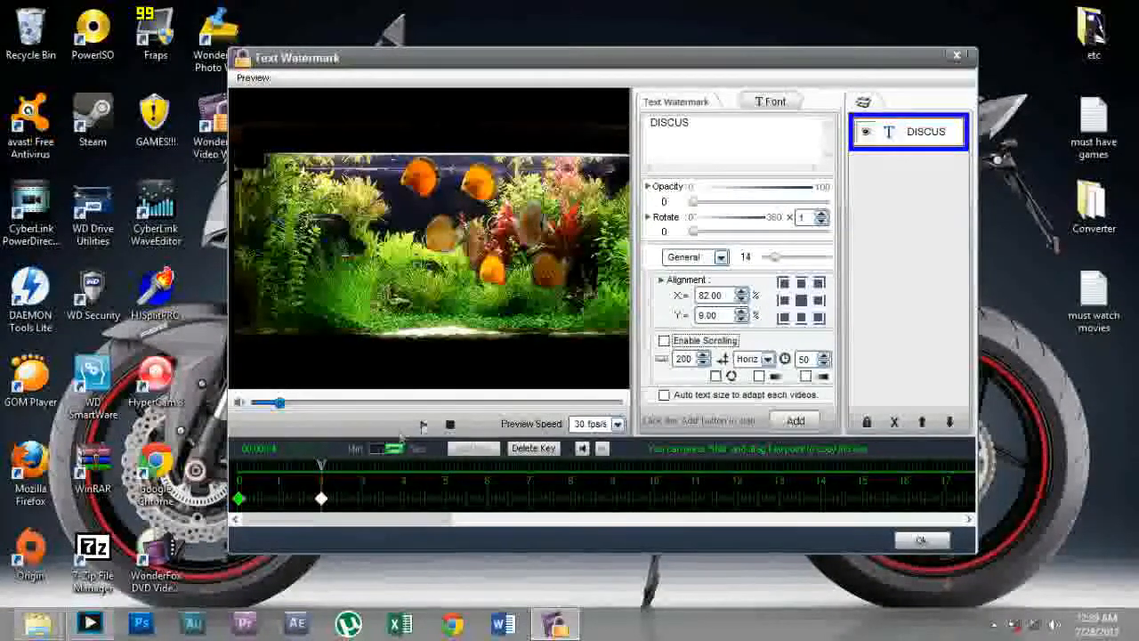
click(423, 424)
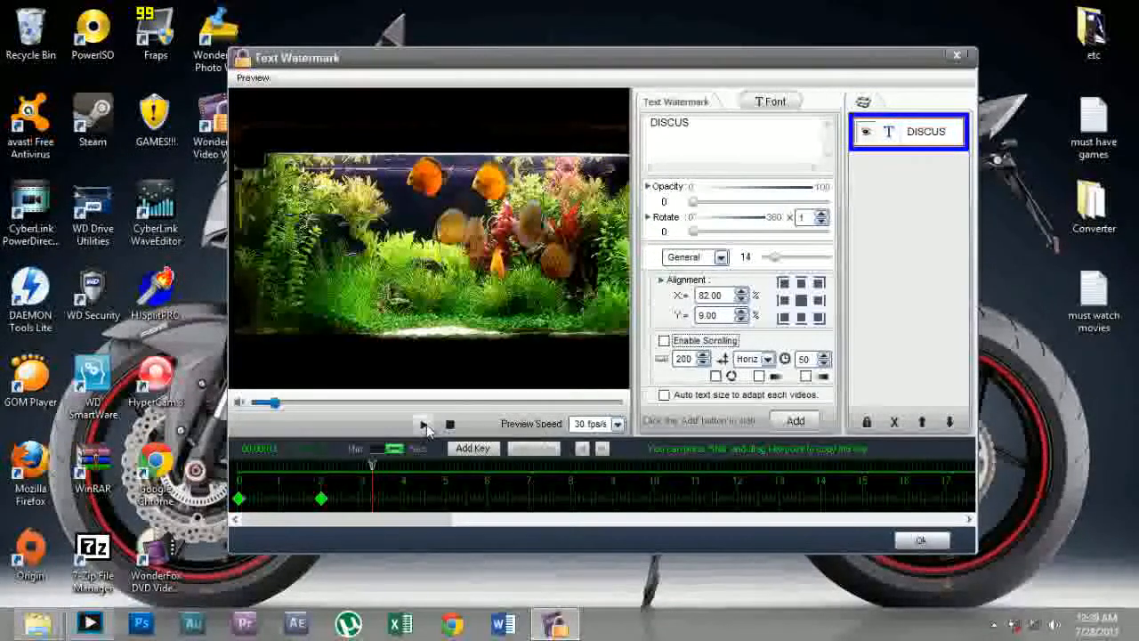
Delete the DISCUS watermark's key at 2 seconds
drag(439, 62, 479, 76)
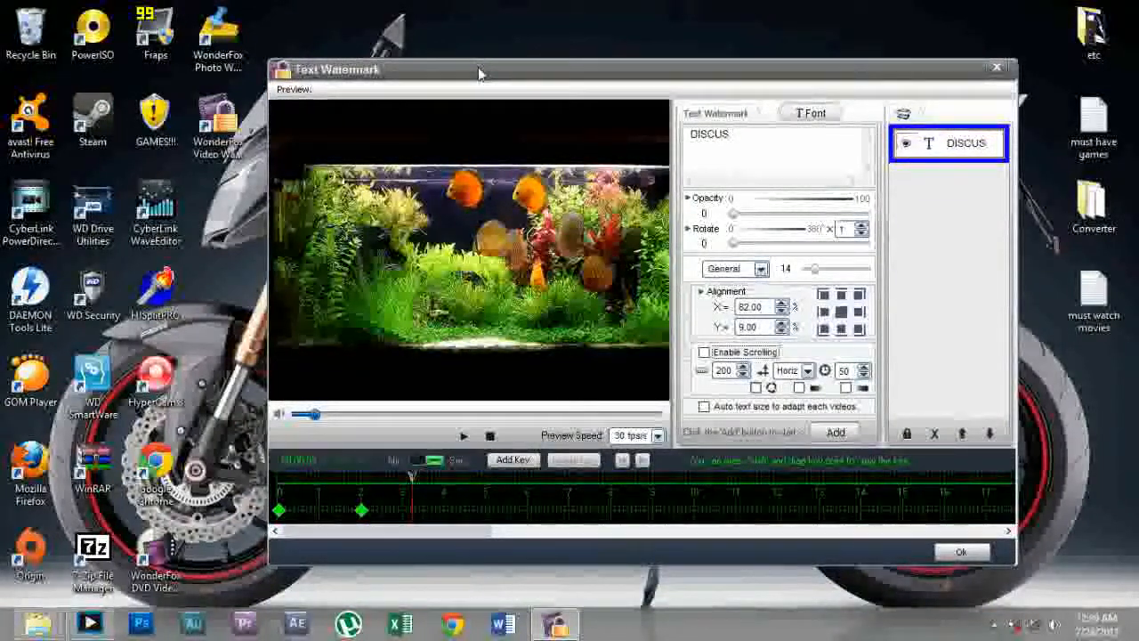
click(361, 509)
click(556, 460)
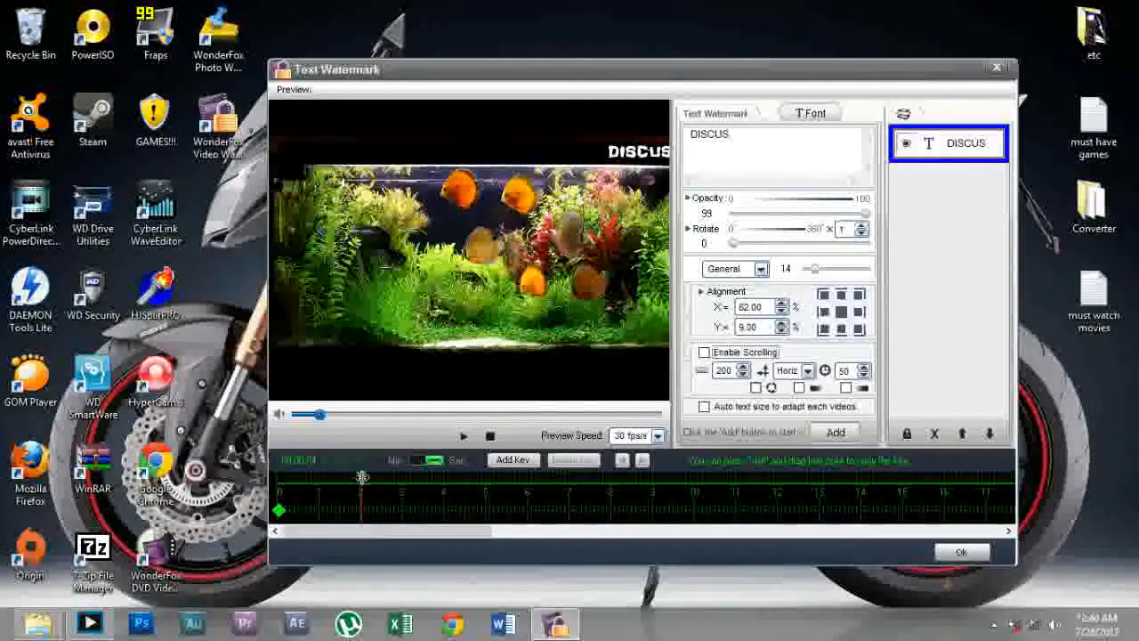
Preview a 2-second key that places the DISCUS watermark at the video's upper-left corner, and delete that key
click(509, 461)
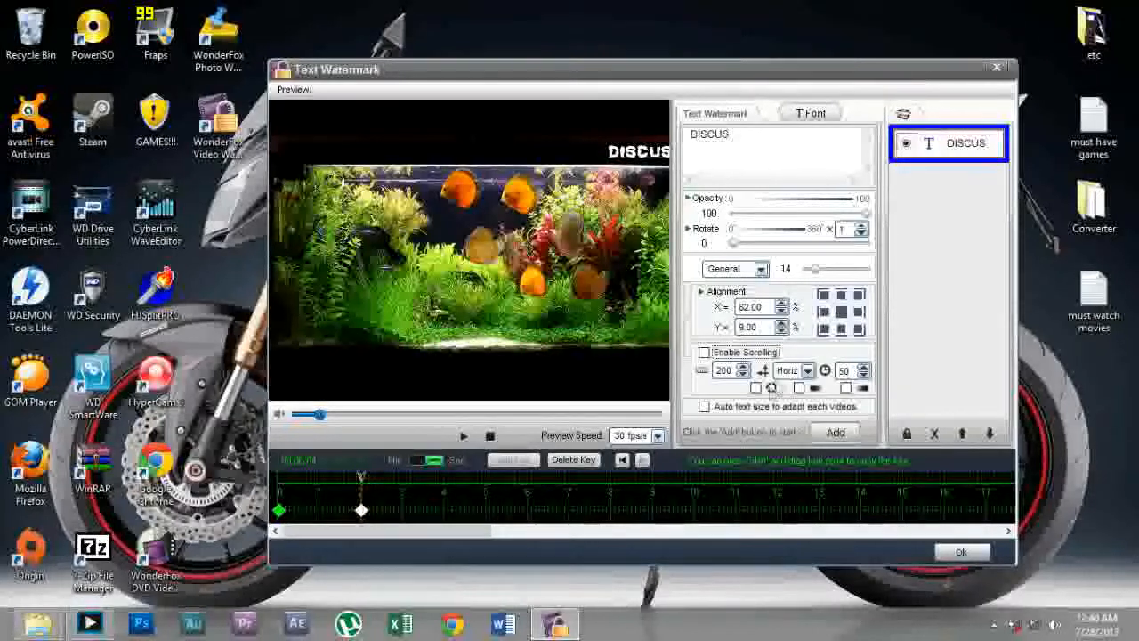
click(824, 296)
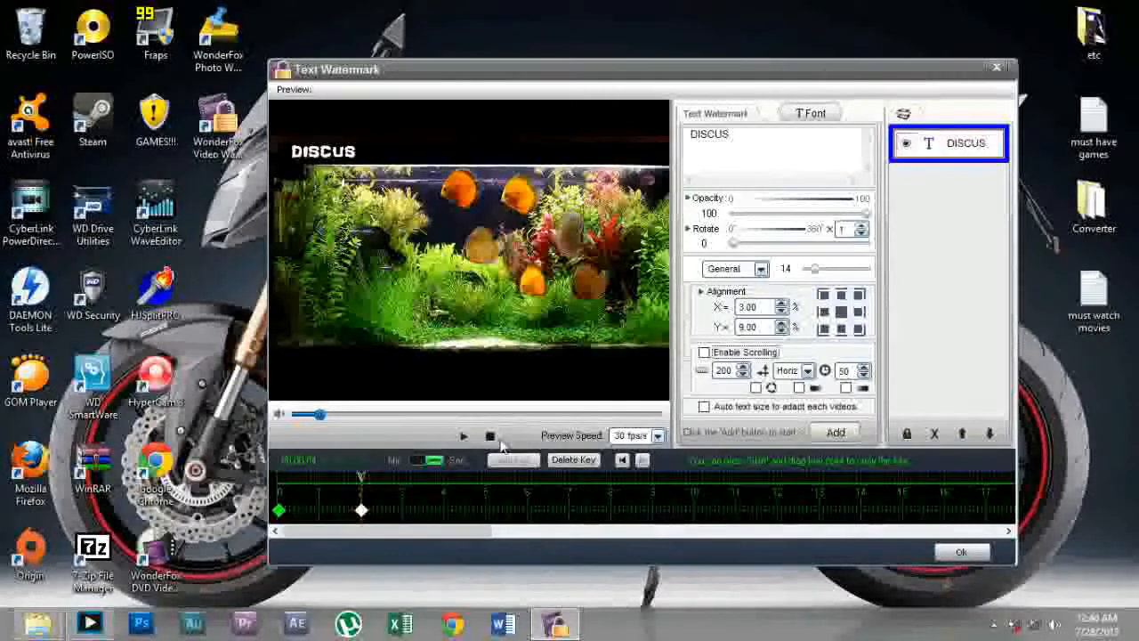
click(462, 435)
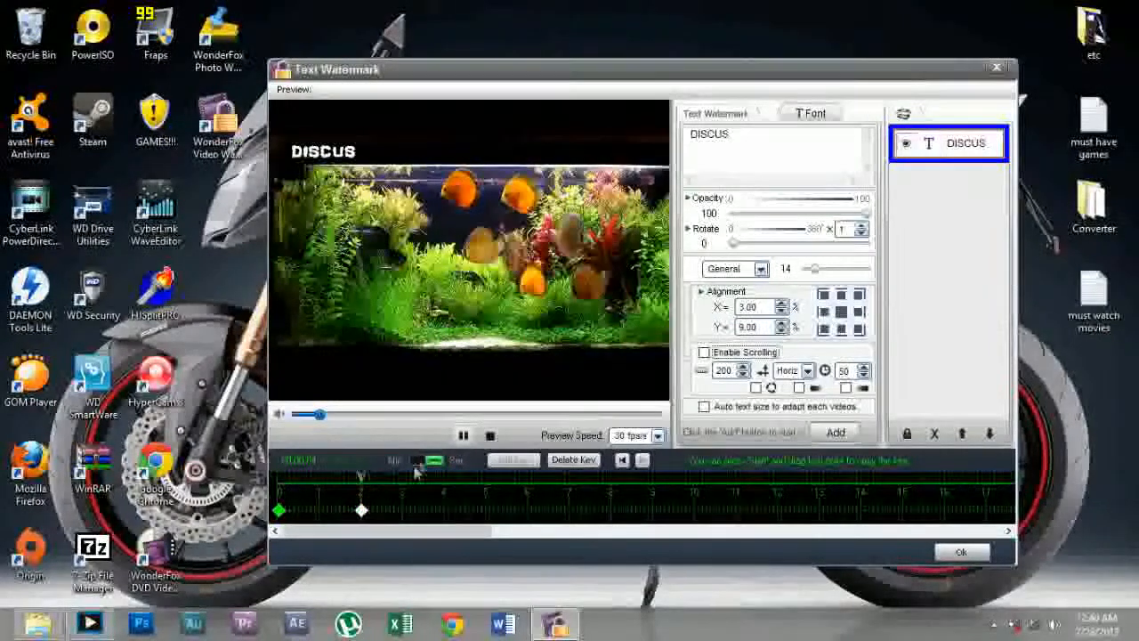
click(490, 435)
click(360, 510)
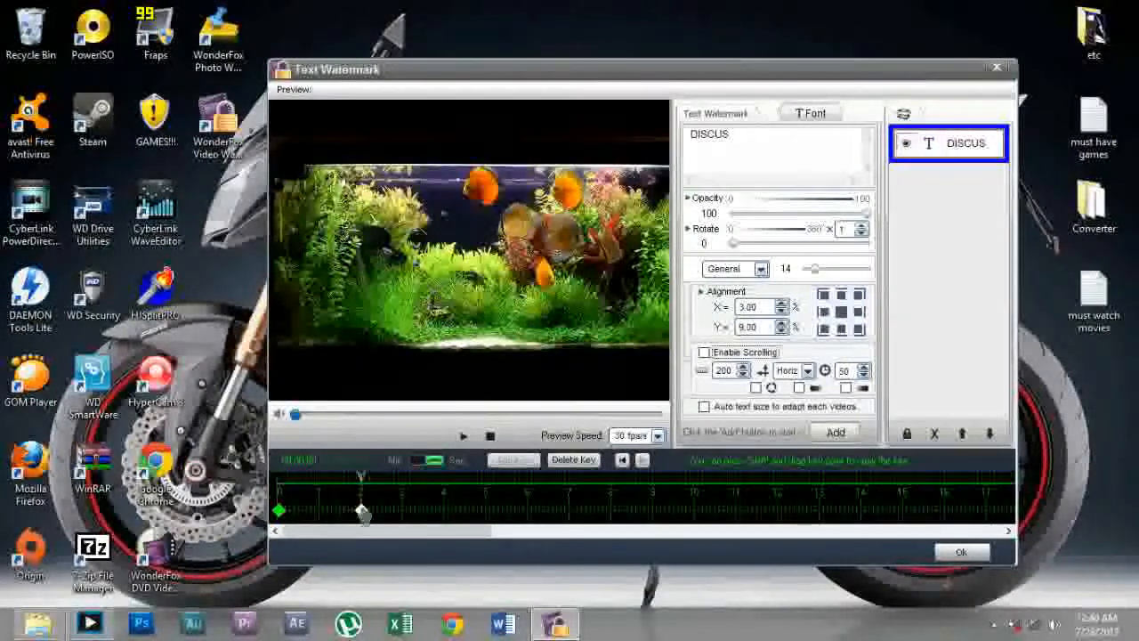
click(575, 460)
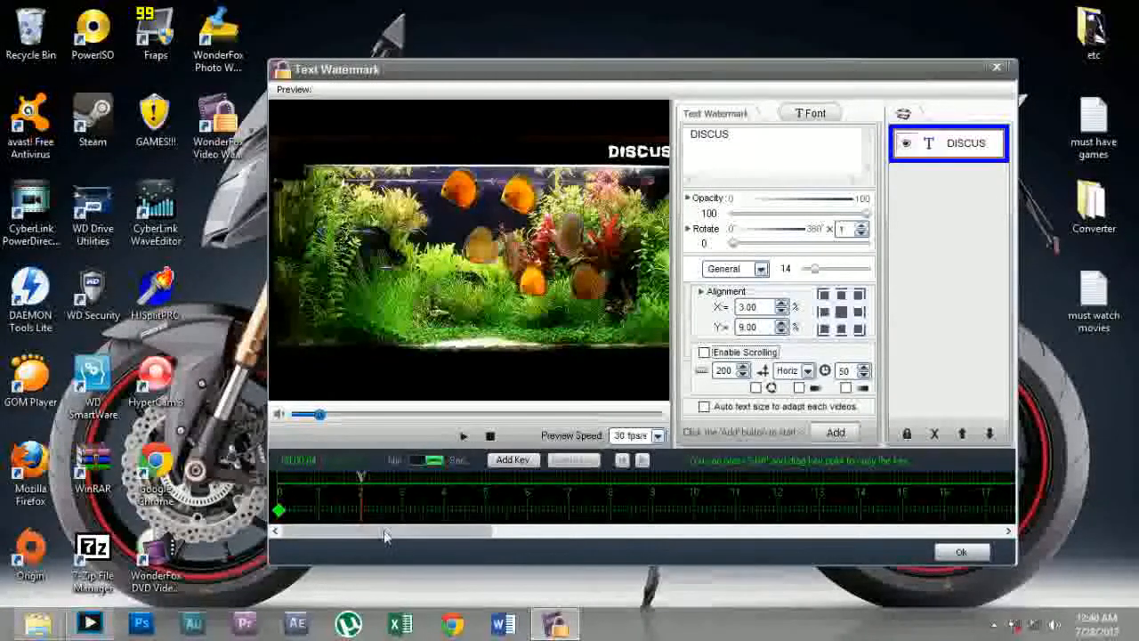
Add a key at 2 seconds with the DISCUS watermark at the video's upper-left corner and opacity 1, and play the preview
click(509, 461)
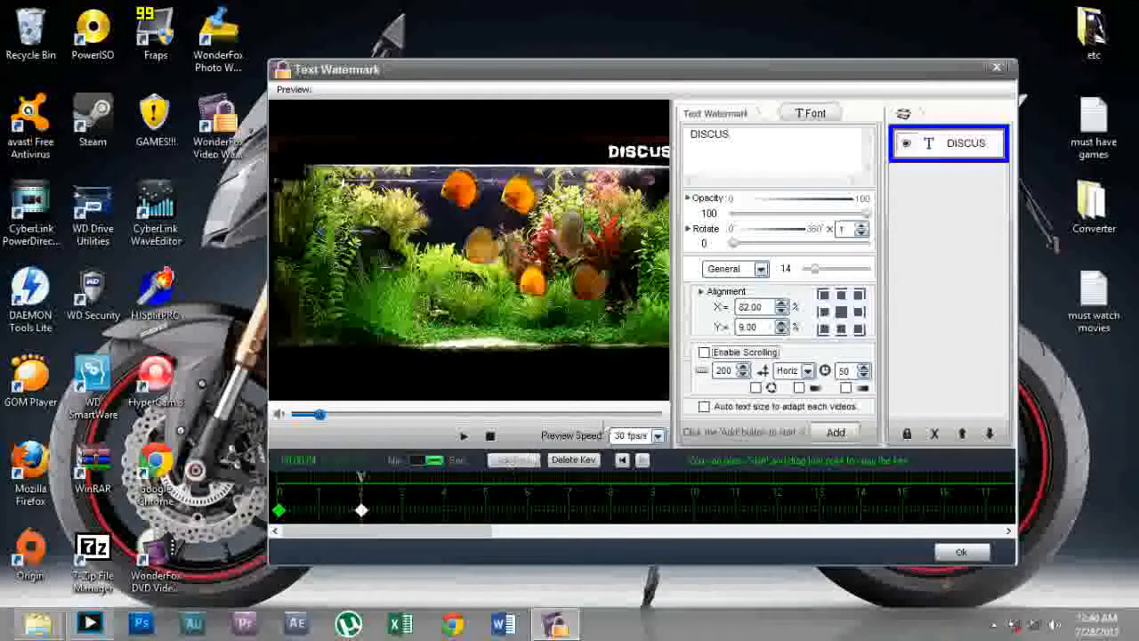
click(824, 294)
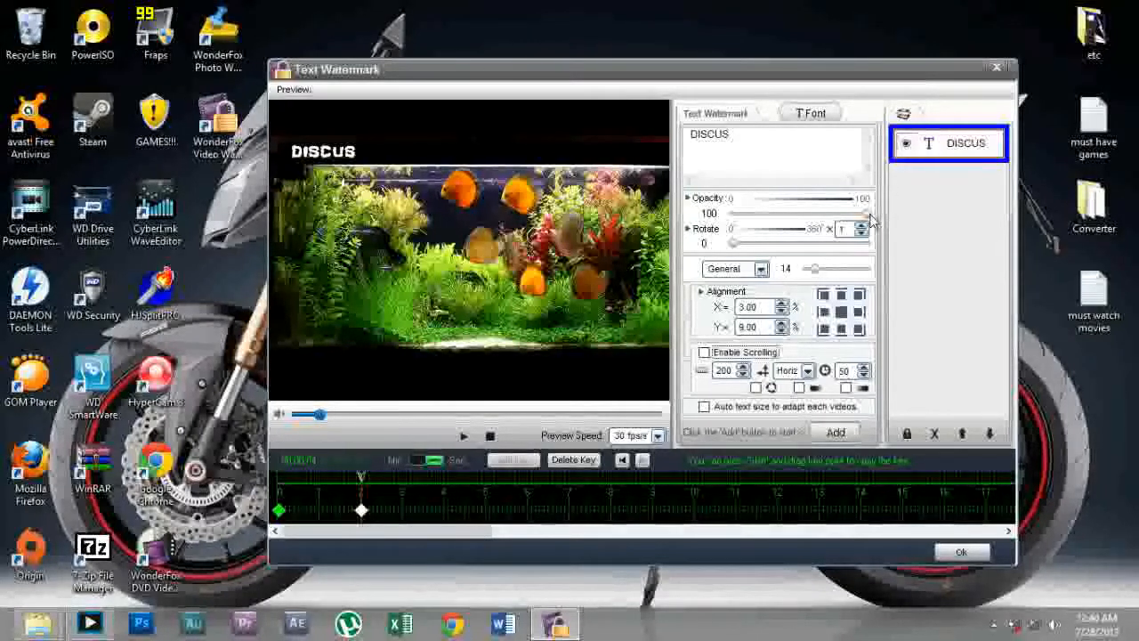
drag(841, 218, 669, 214)
click(491, 437)
click(464, 436)
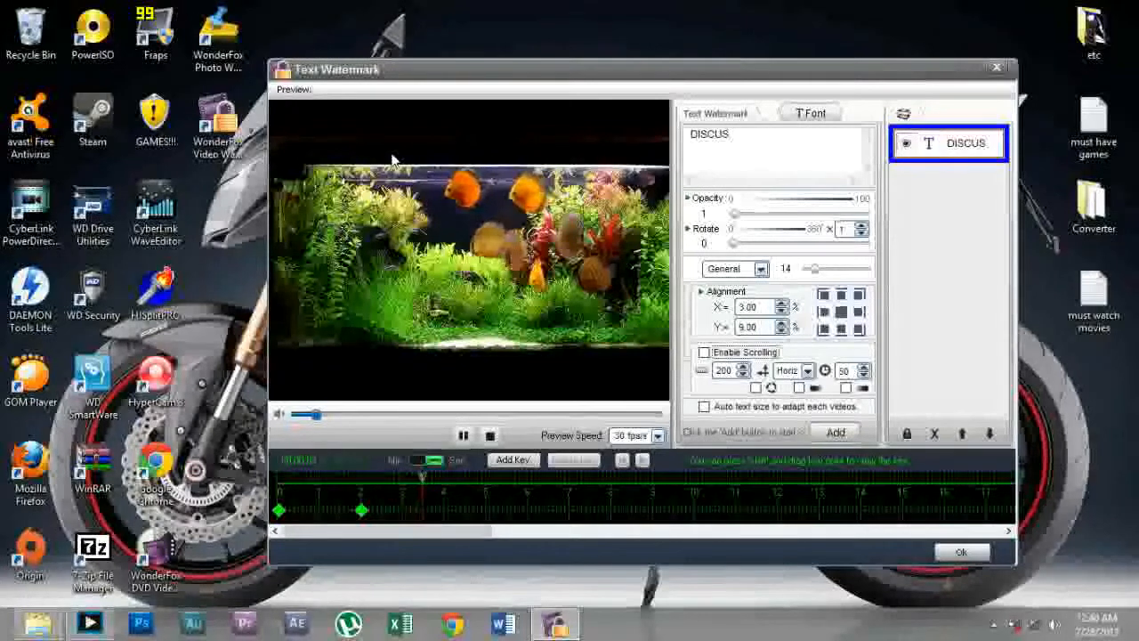
click(490, 435)
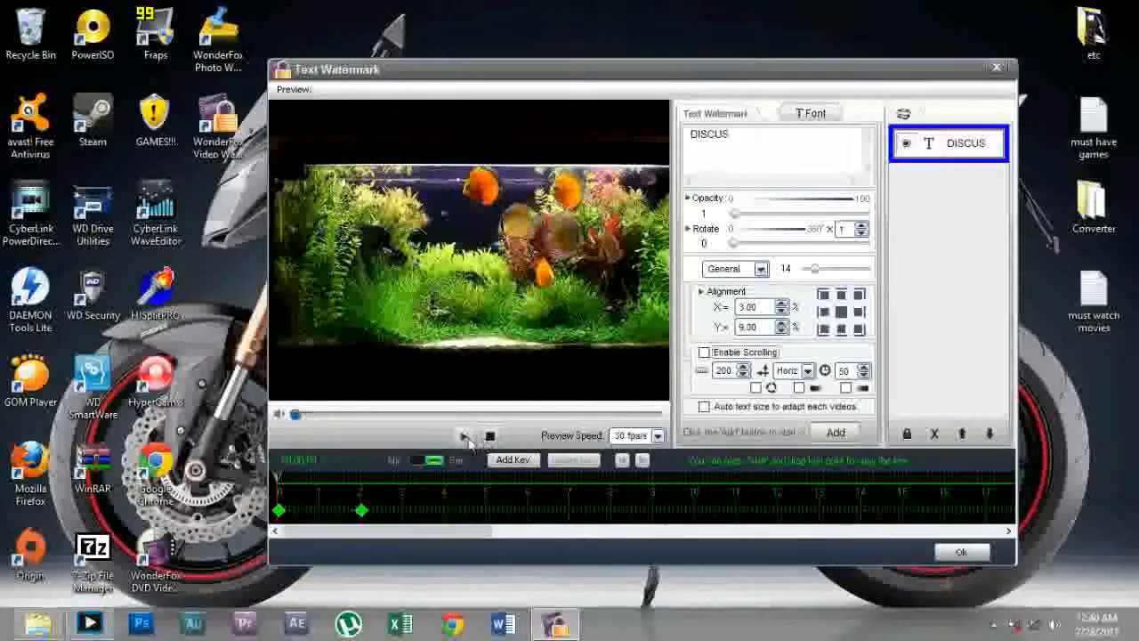
Delete the DISCUS watermark's keys at 2 seconds and at the start, and confirm the text watermark
click(360, 509)
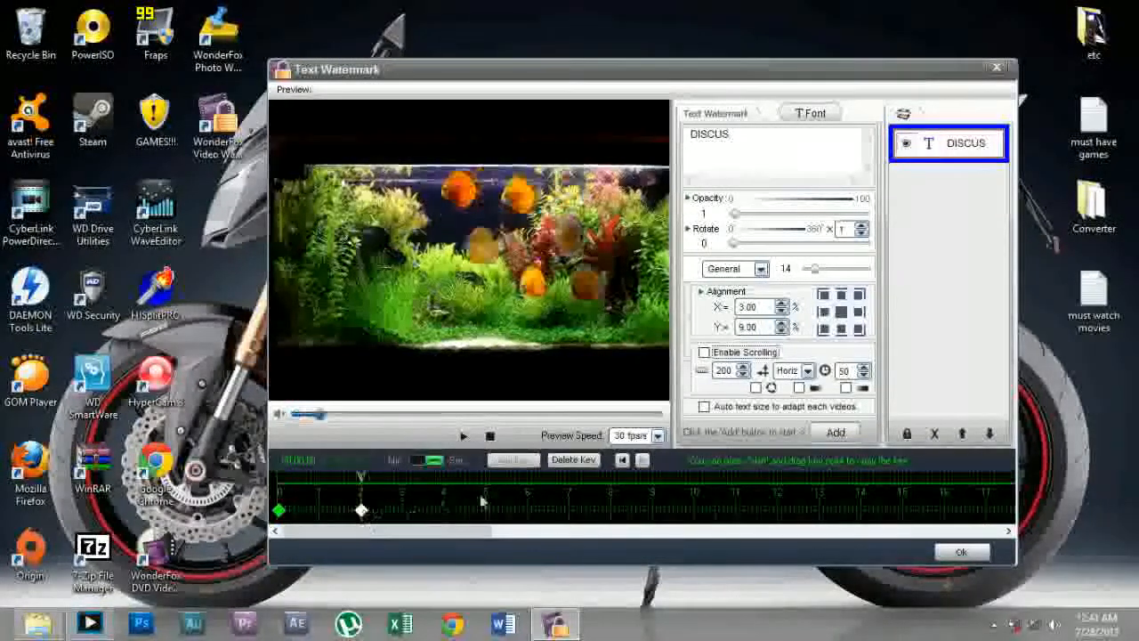
click(563, 460)
click(559, 462)
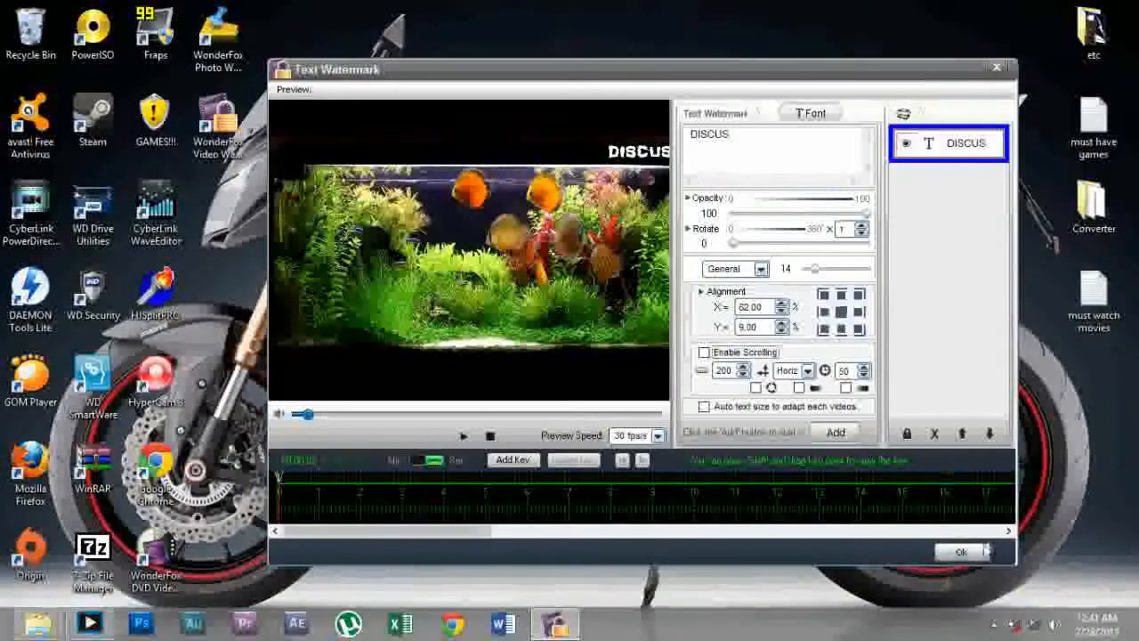
click(961, 552)
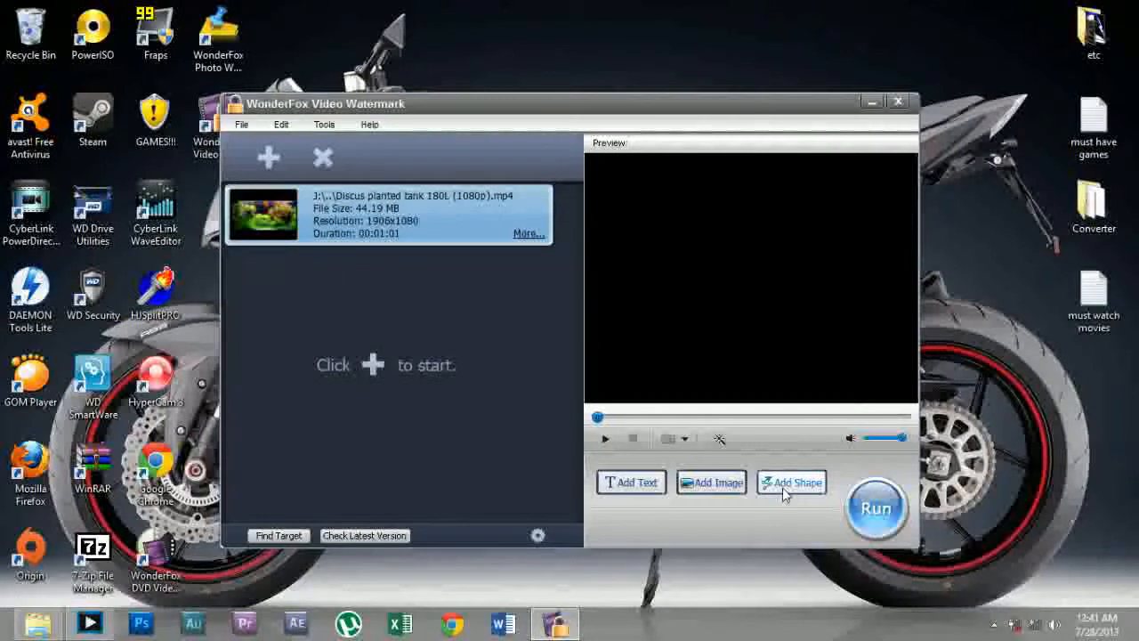
Open the library for an image watermark and look through categories such as Festival, Feature, Cute and Animated GIF
click(725, 483)
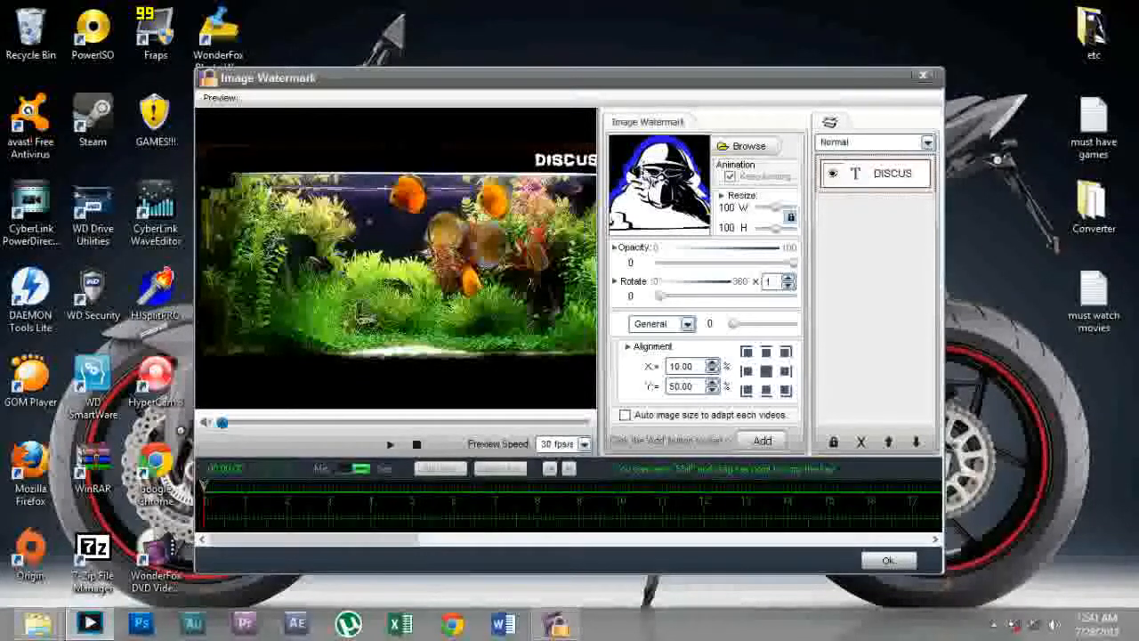
click(739, 147)
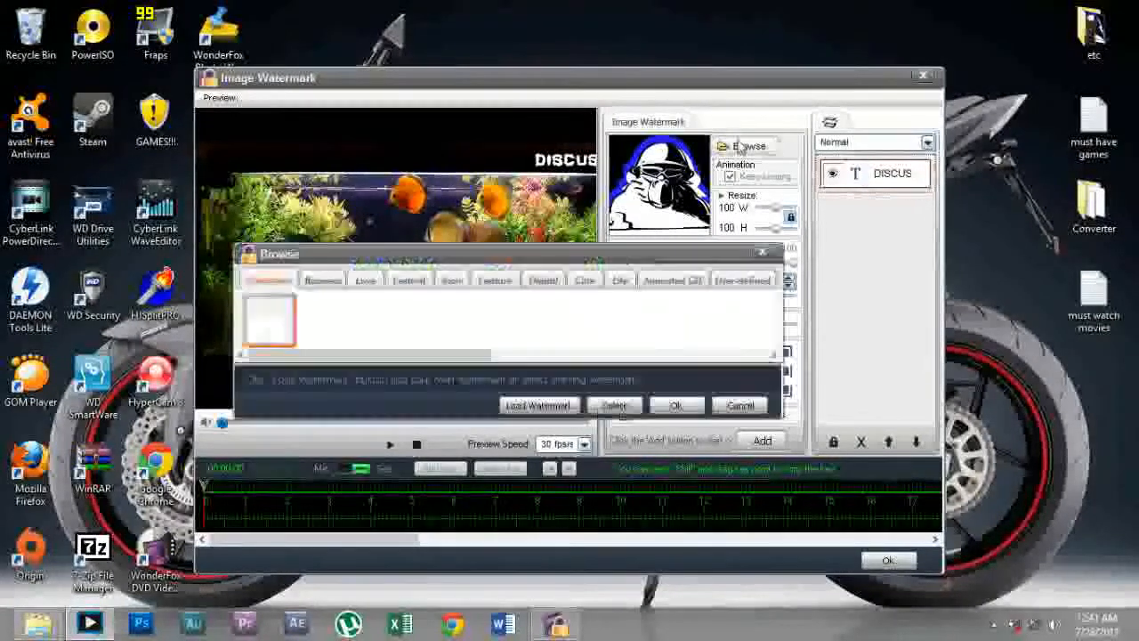
click(341, 271)
click(425, 267)
drag(424, 344, 608, 349)
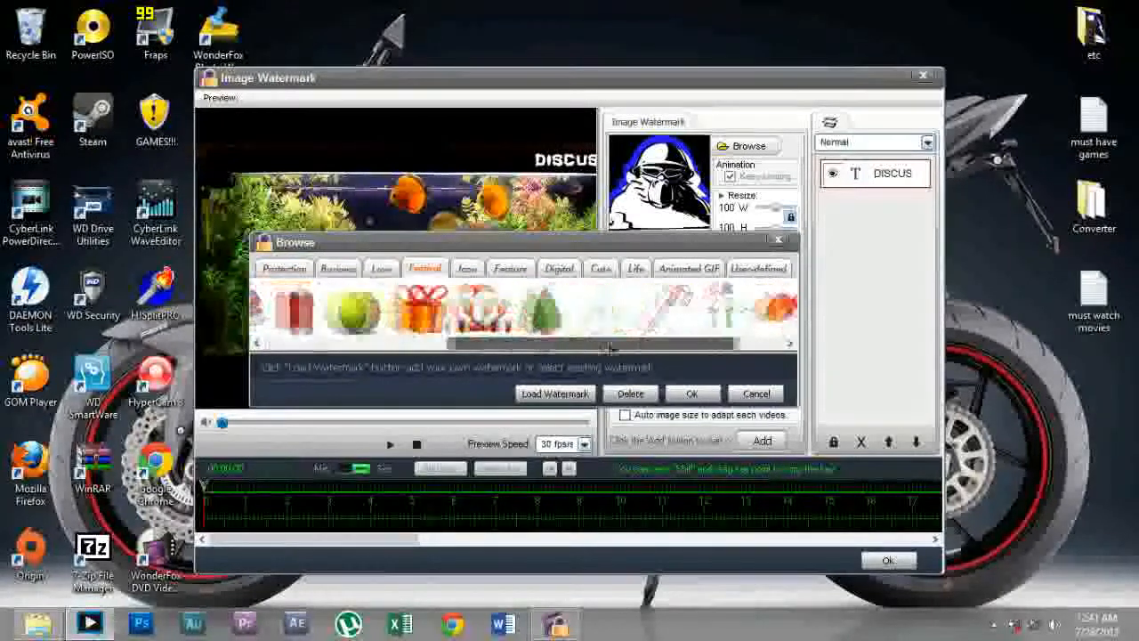
click(510, 268)
click(601, 268)
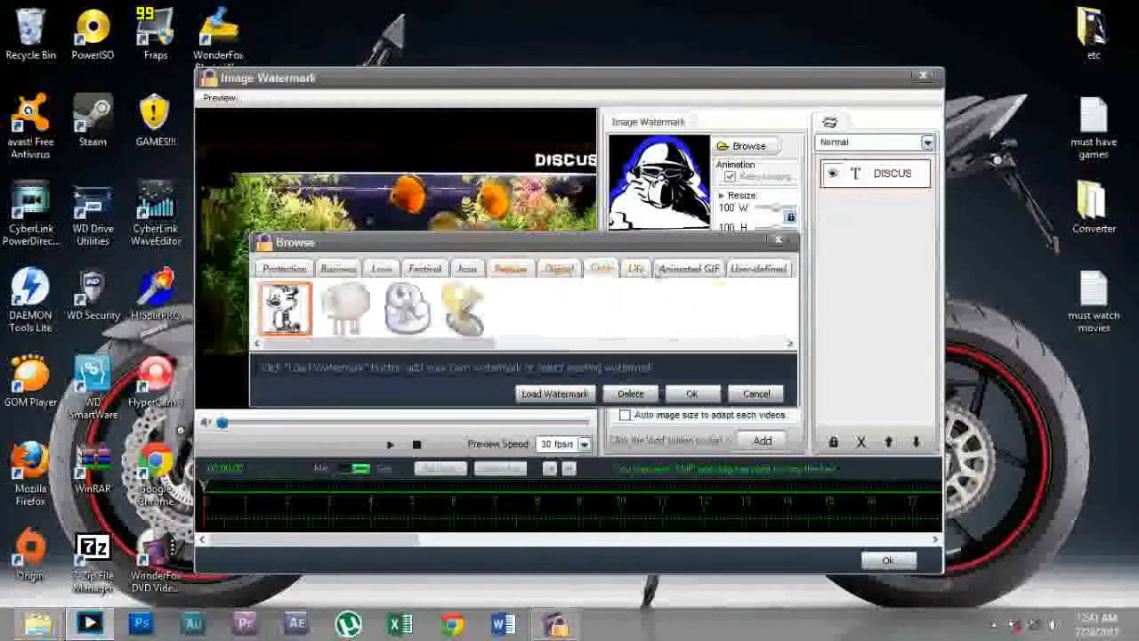
click(687, 268)
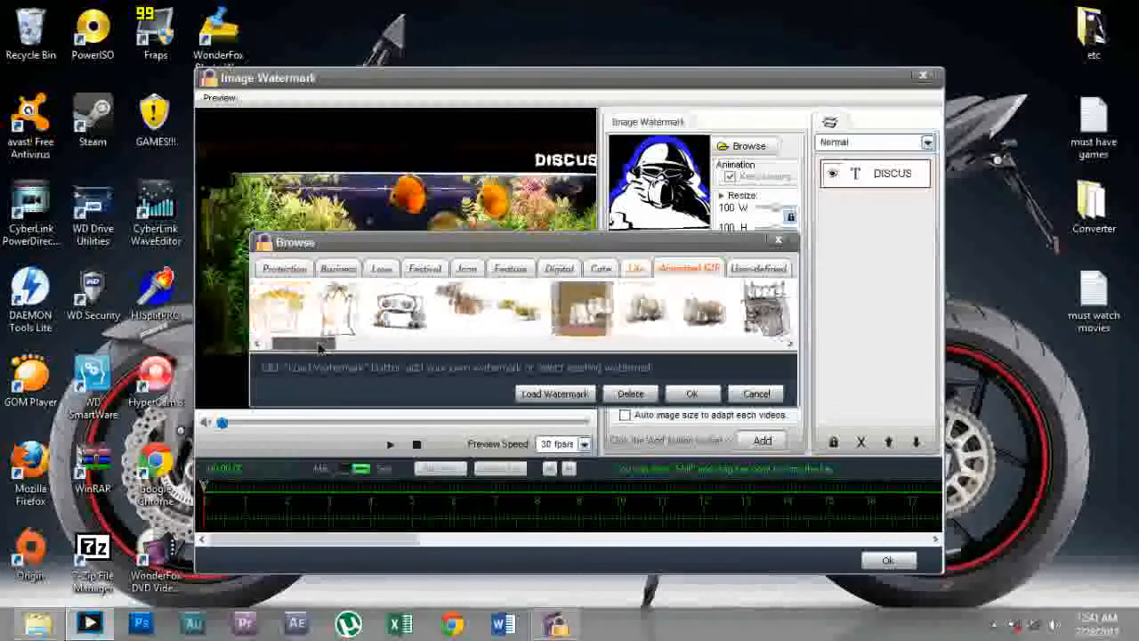
drag(292, 344, 602, 341)
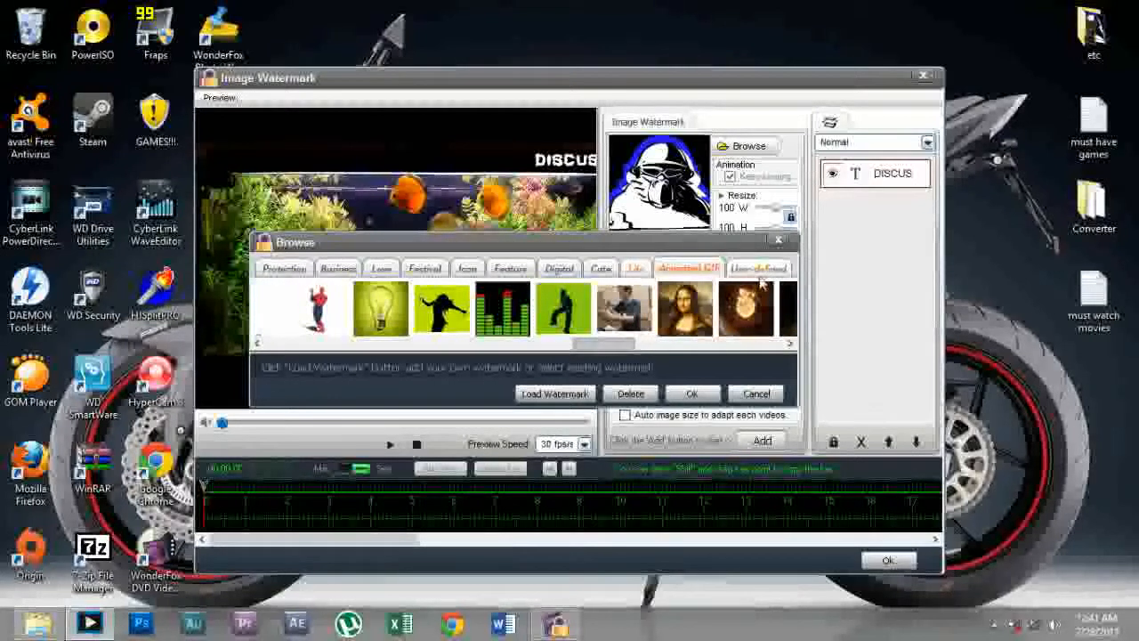
Choose the black-and-white masked figure from the User-defined images and add it to the video as a watermark
click(758, 269)
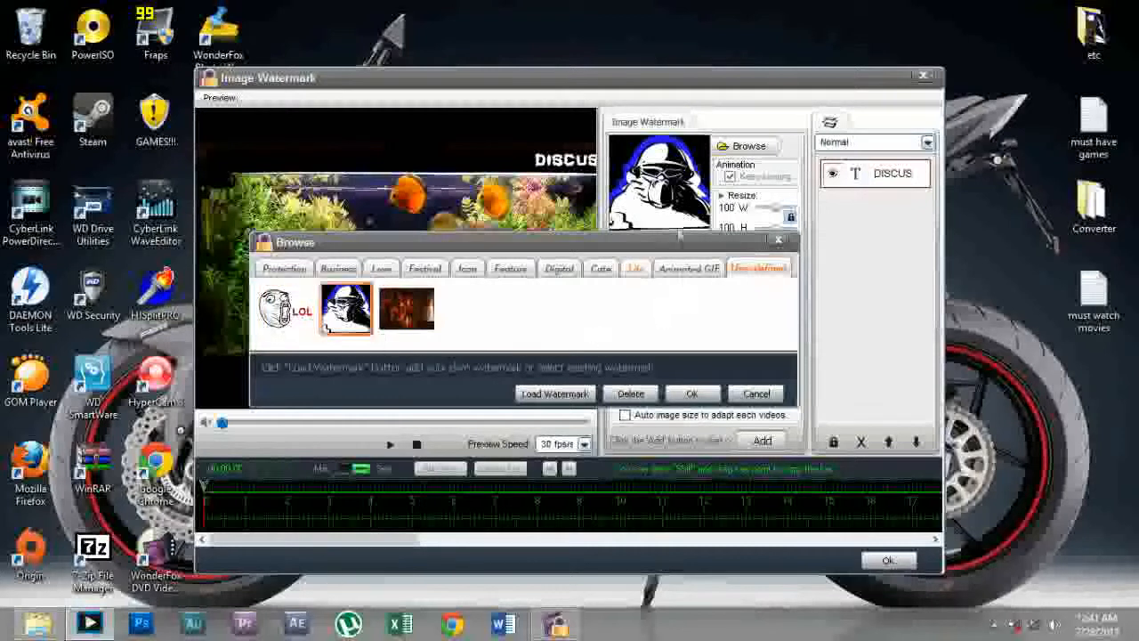
click(692, 395)
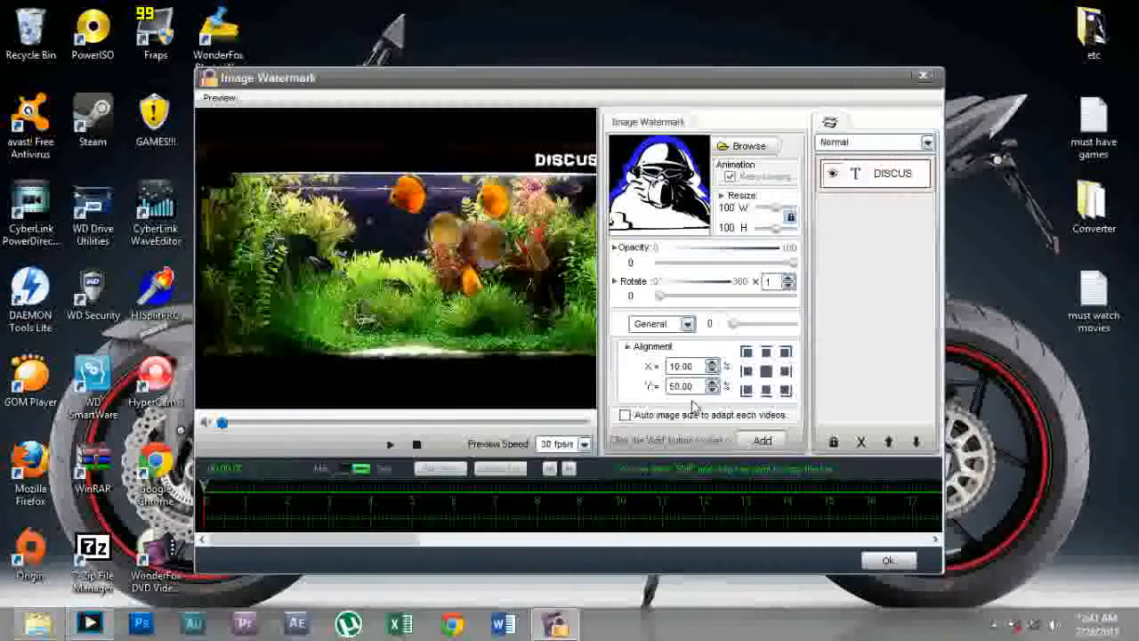
click(743, 442)
Move the image watermark to the video's left edge near the top and resize it to width 33 and height 29
drag(401, 276, 404, 310)
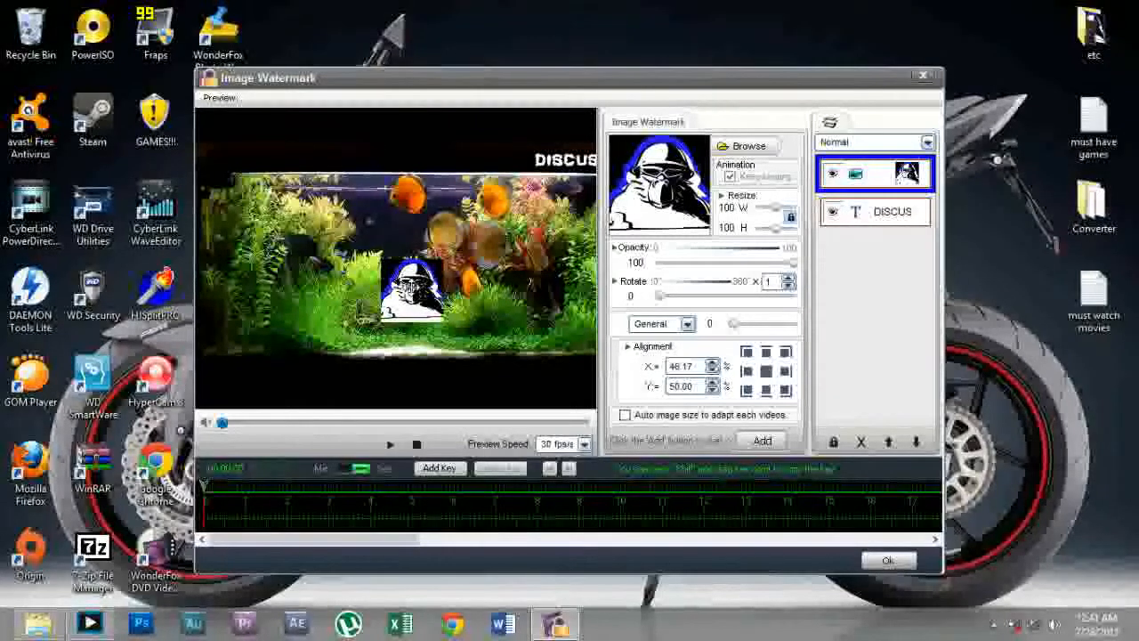
drag(411, 284, 230, 212)
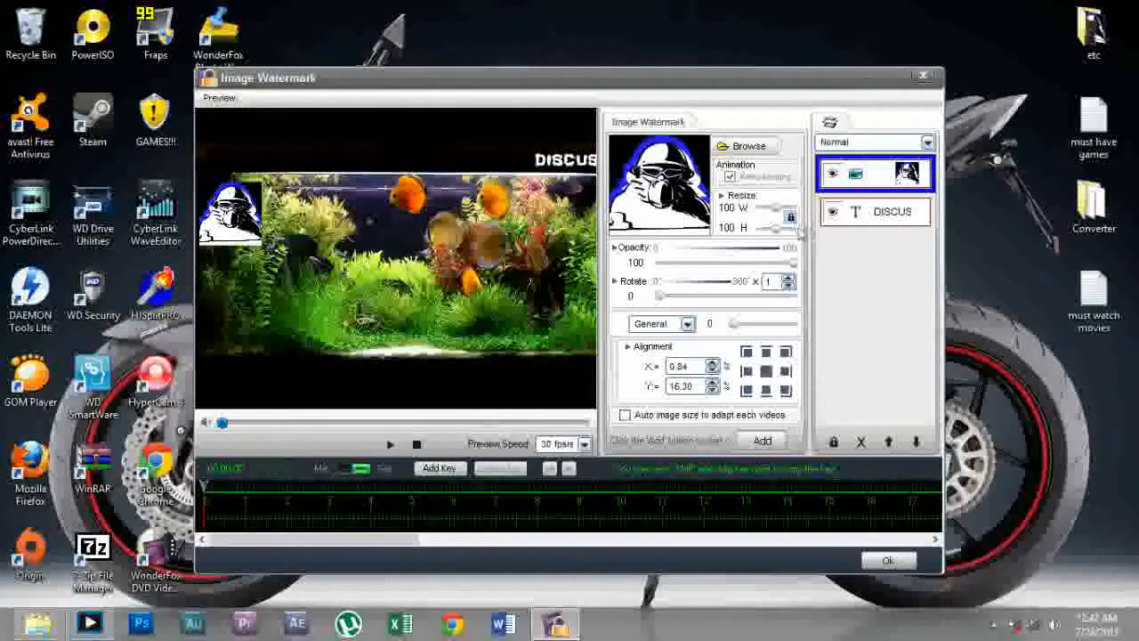
drag(777, 228, 765, 230)
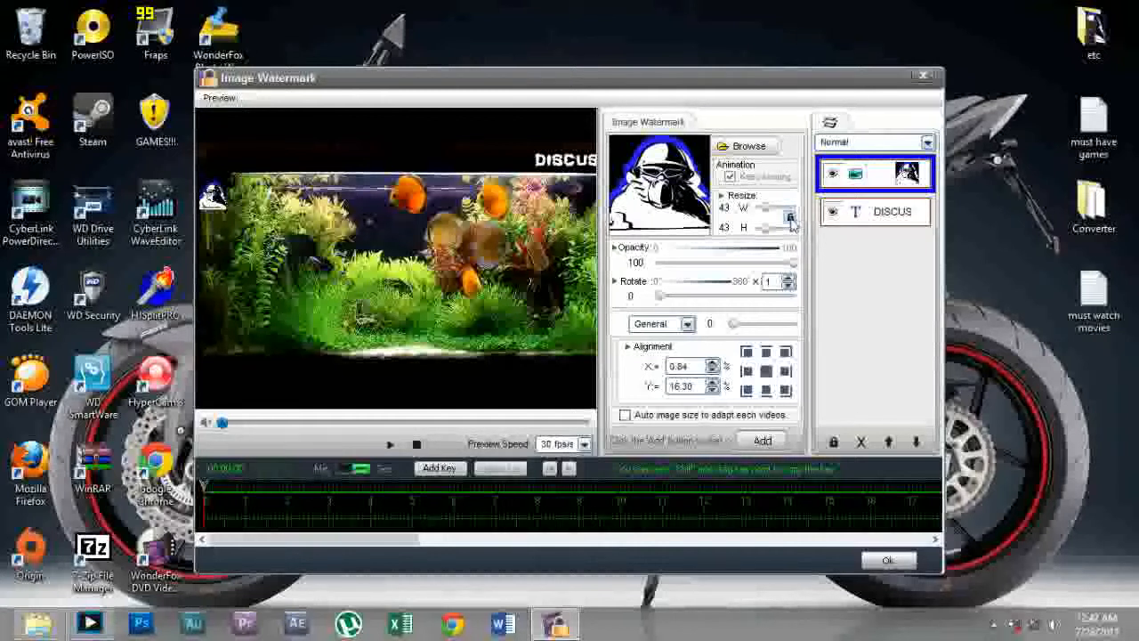
mouse_move(768, 229)
mouse_down()
mouse_move(786, 210)
mouse_move(765, 228)
mouse_move(766, 210)
mouse_move(781, 228)
mouse_move(773, 206)
mouse_move(770, 229)
mouse_move(751, 207)
mouse_move(765, 230)
mouse_up()
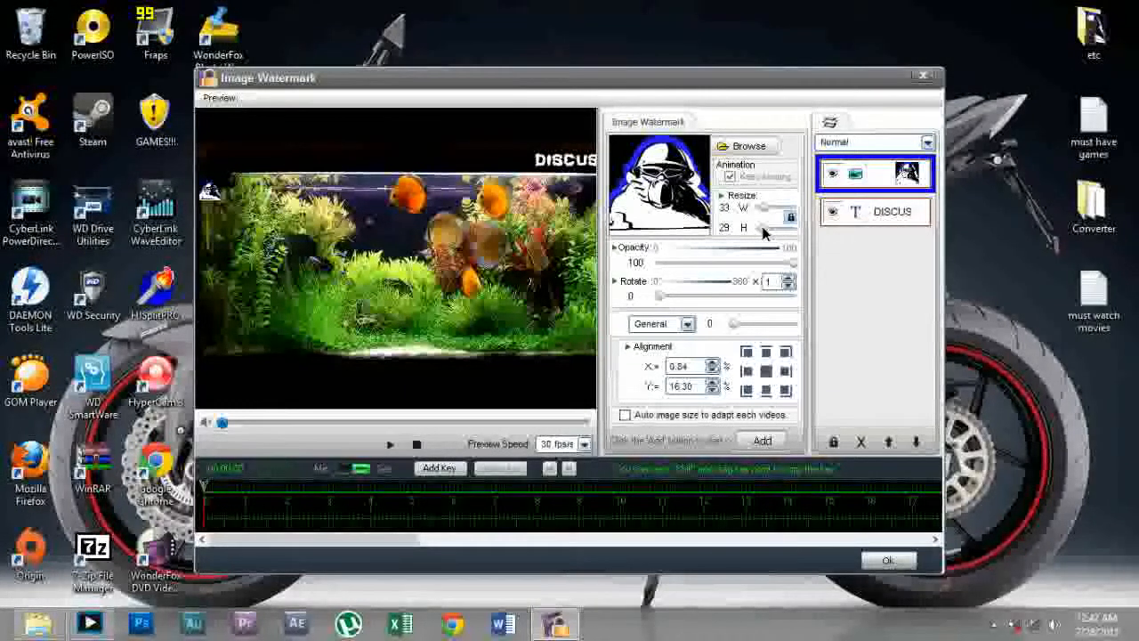
Try several alignment presets for the image watermark, ending at the video's upper-left corner with X 5.00 and Y 5.00
click(747, 354)
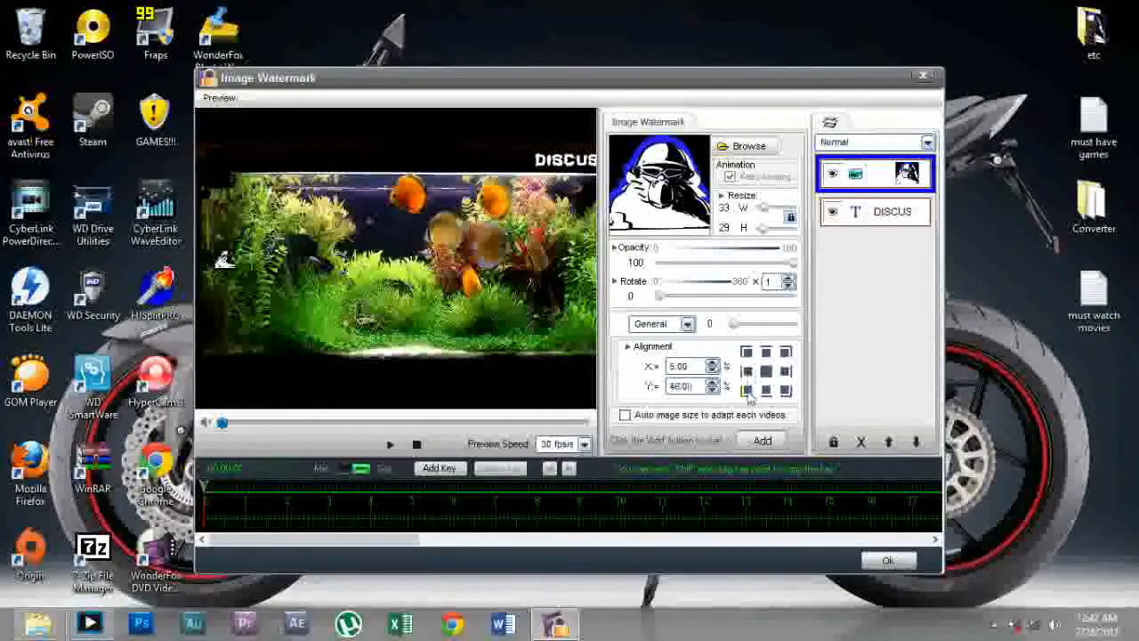
click(788, 385)
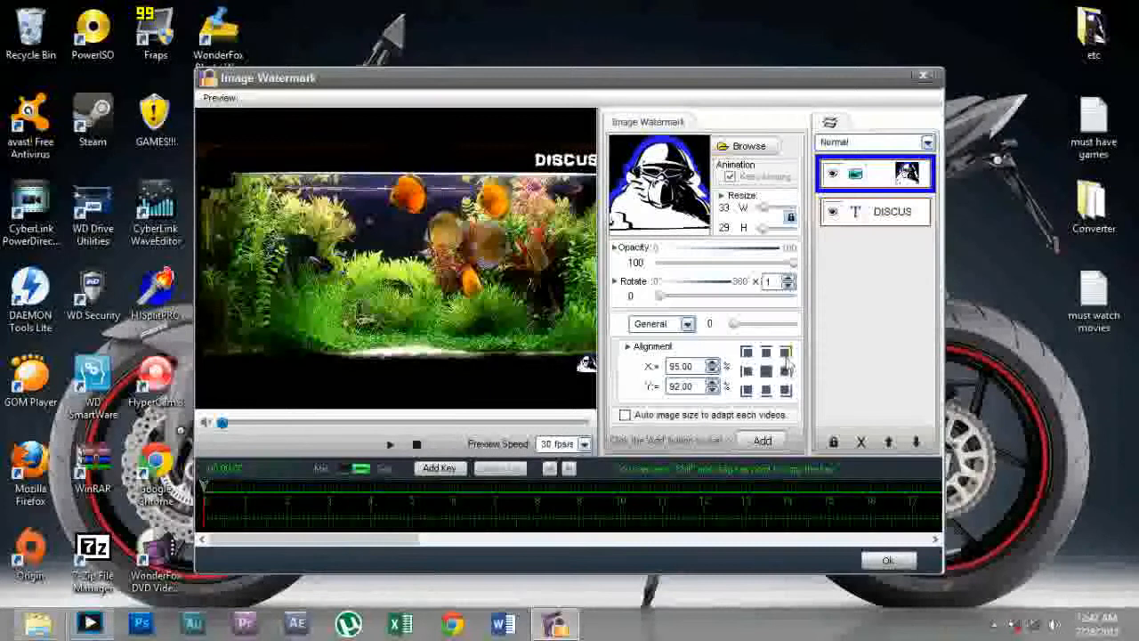
click(747, 353)
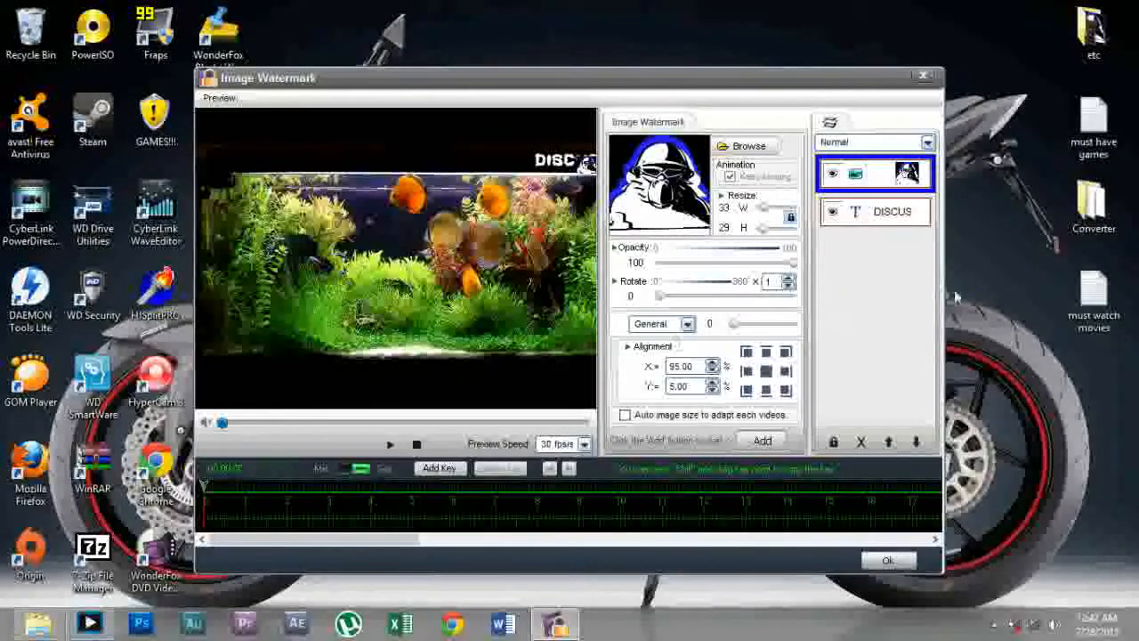
click(747, 353)
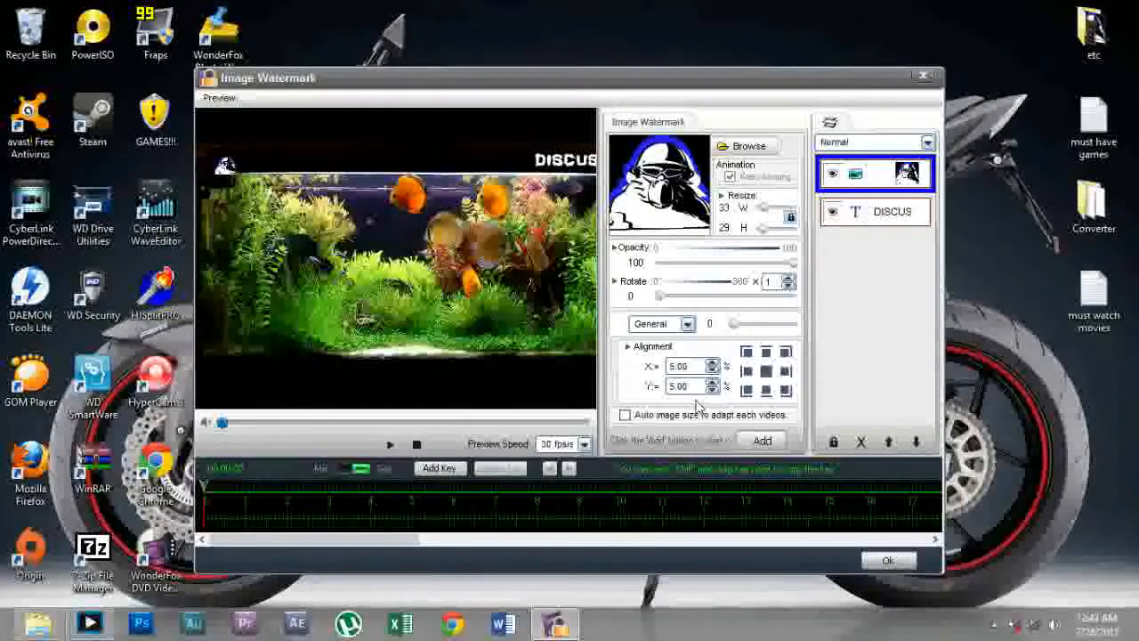
Try the Tile layout for the image watermark with spacing 100 and 3, and return it to General
click(687, 324)
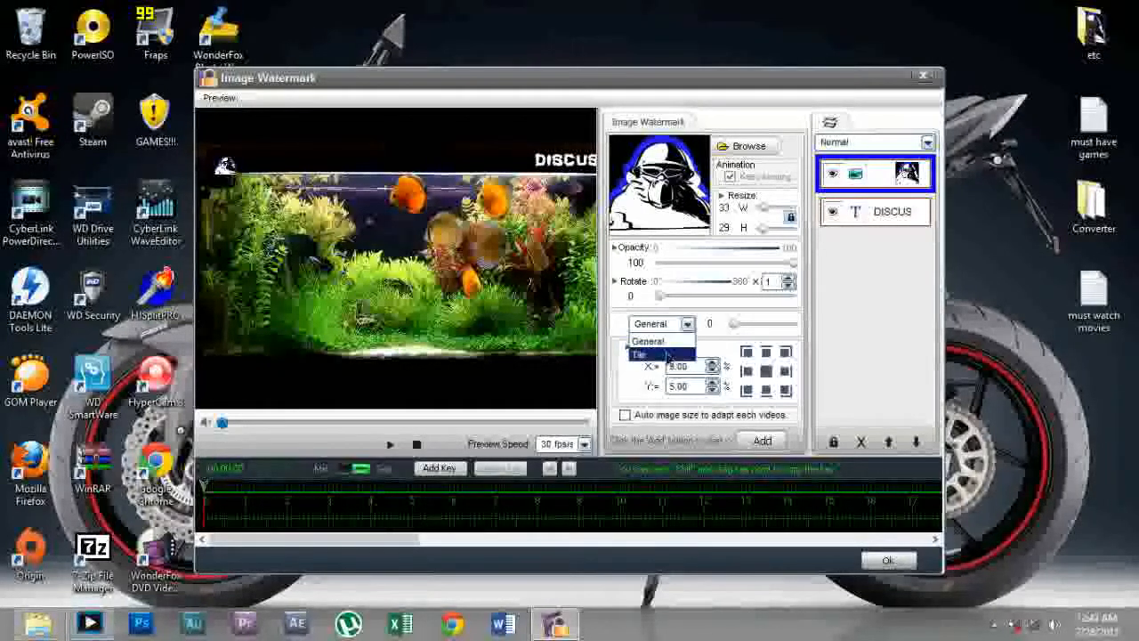
click(667, 355)
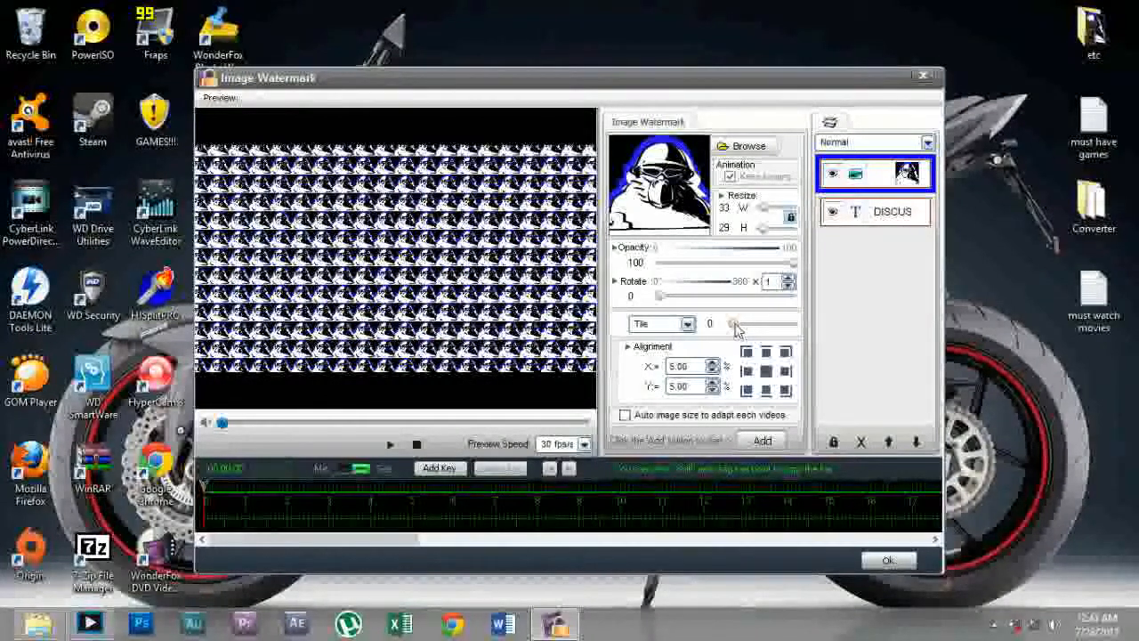
drag(735, 329, 798, 332)
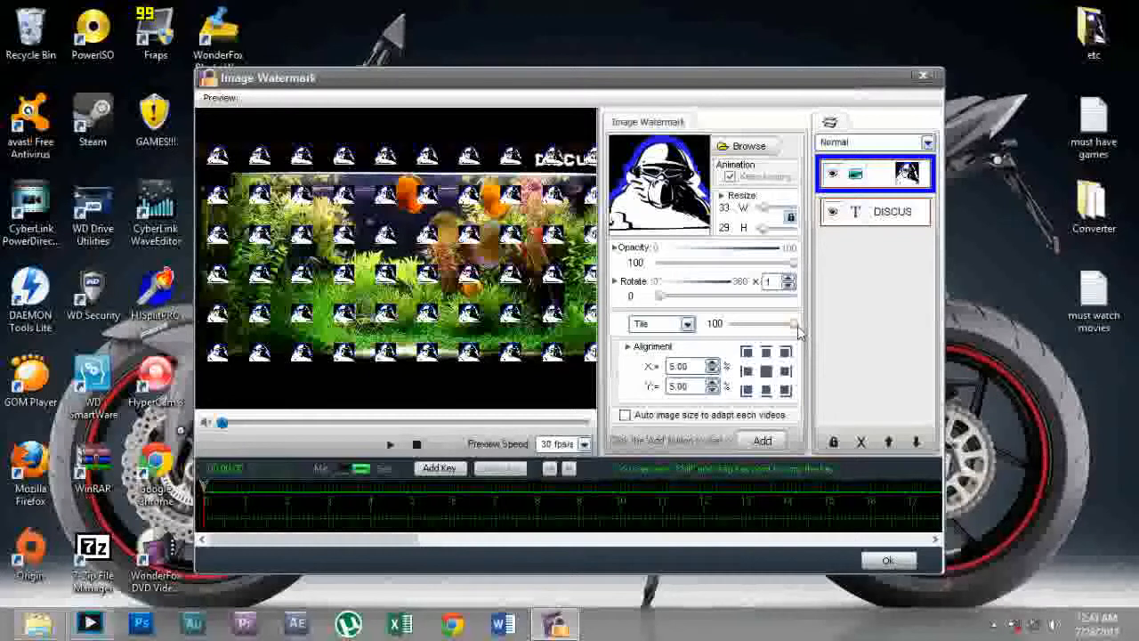
drag(796, 327, 731, 326)
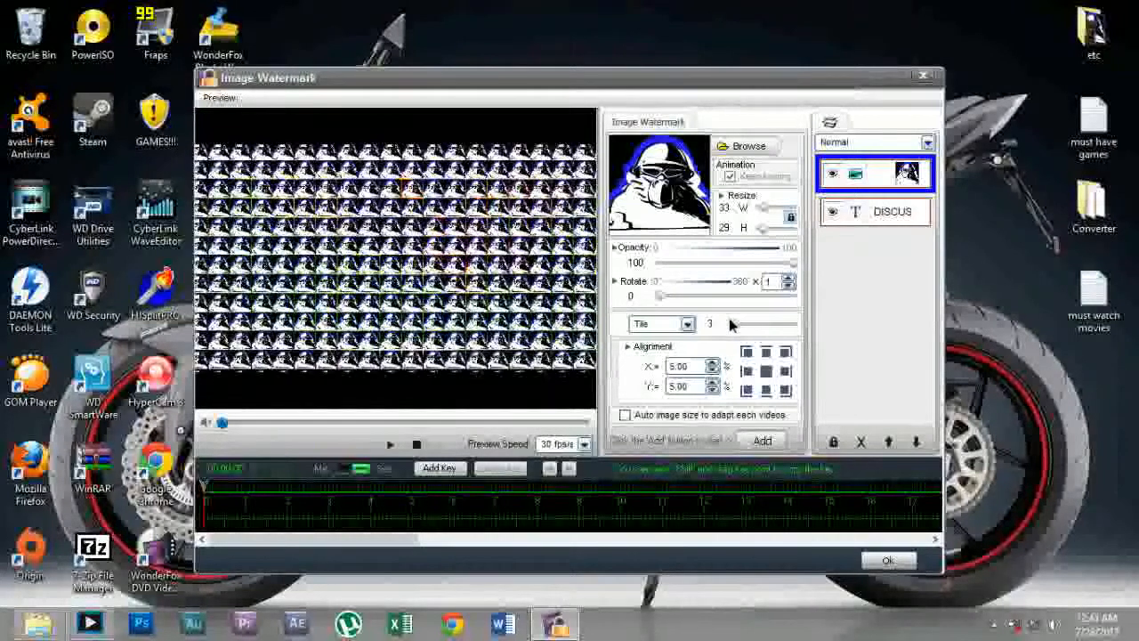
click(675, 326)
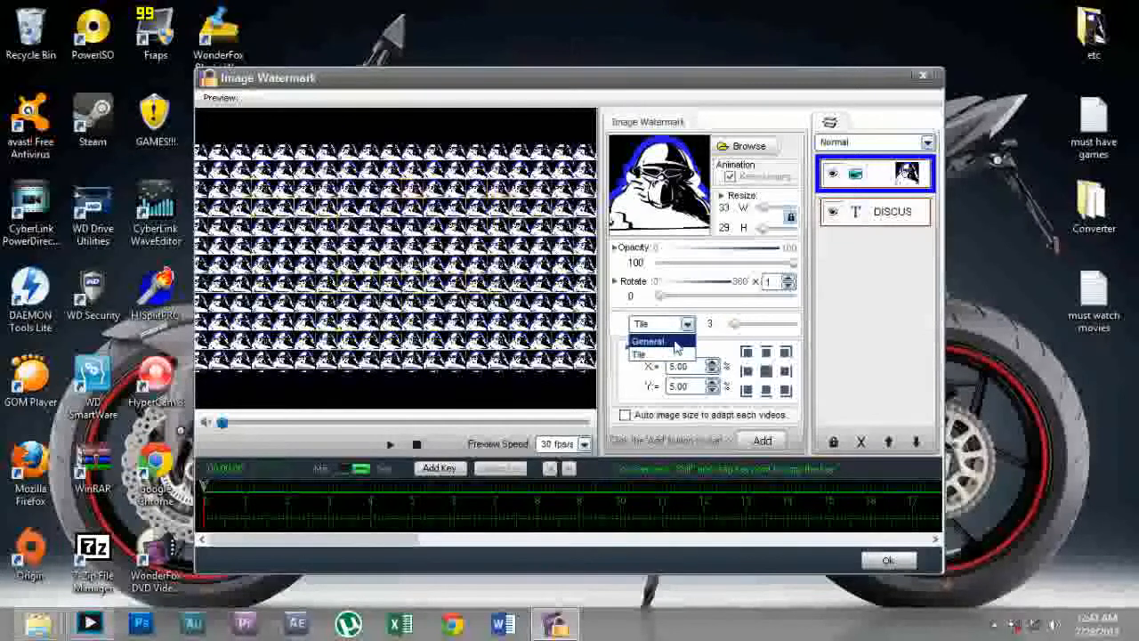
click(657, 342)
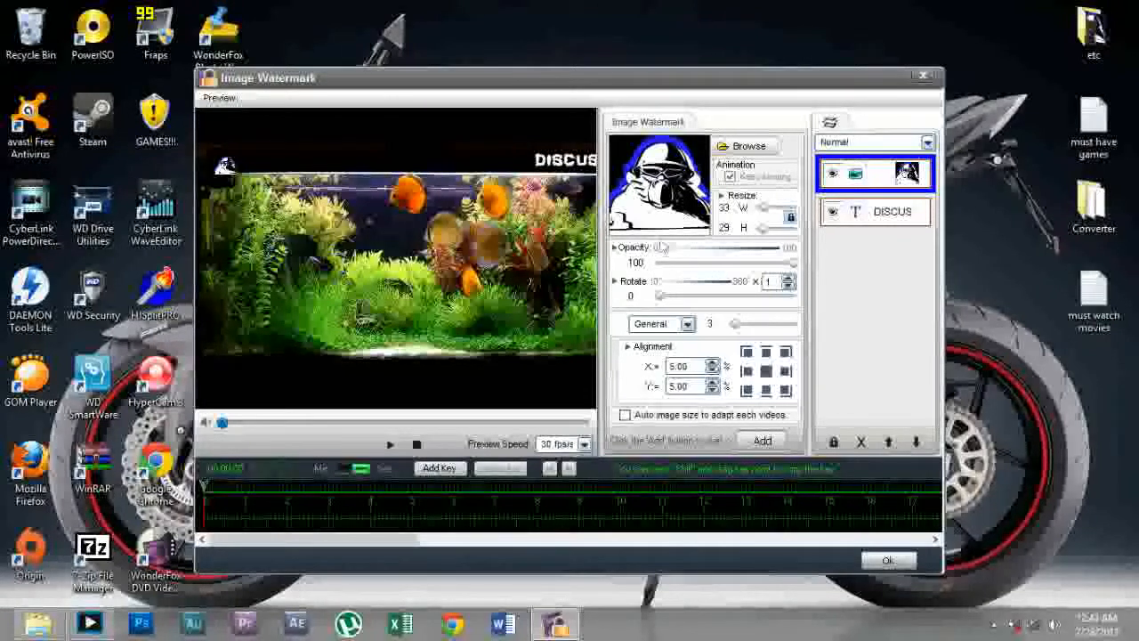
Set the image watermark's opacity to 99
drag(791, 262, 849, 264)
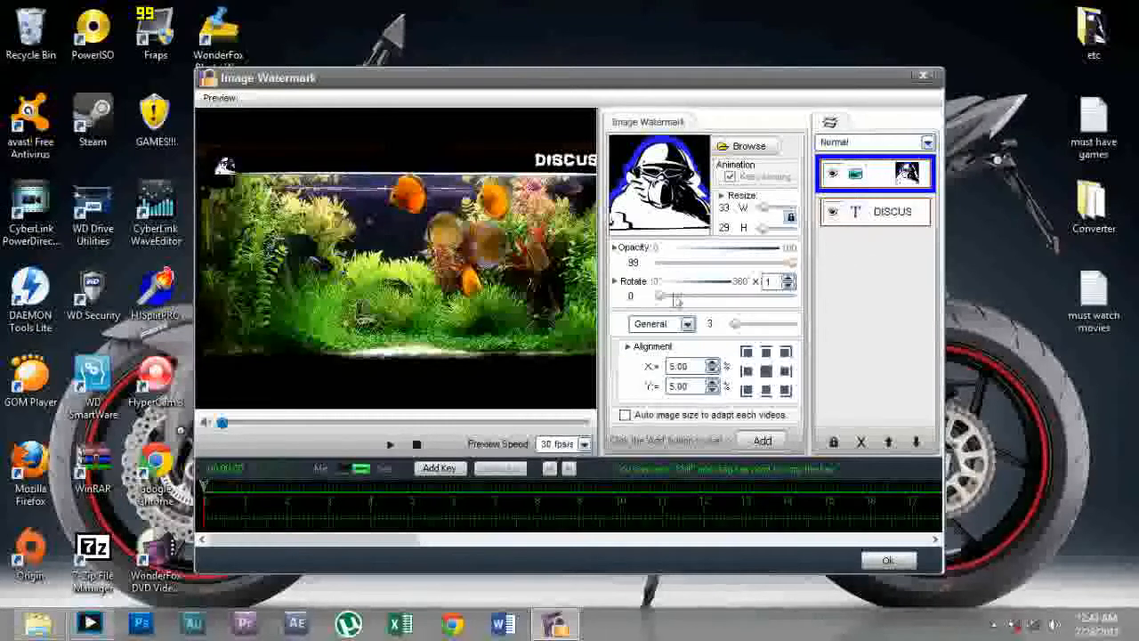
Keep the image watermark's rotation at 0 and set the spacing value beside its General layout to 0
mouse_move(660, 303)
mouse_down()
mouse_move(788, 298)
mouse_move(657, 307)
mouse_up()
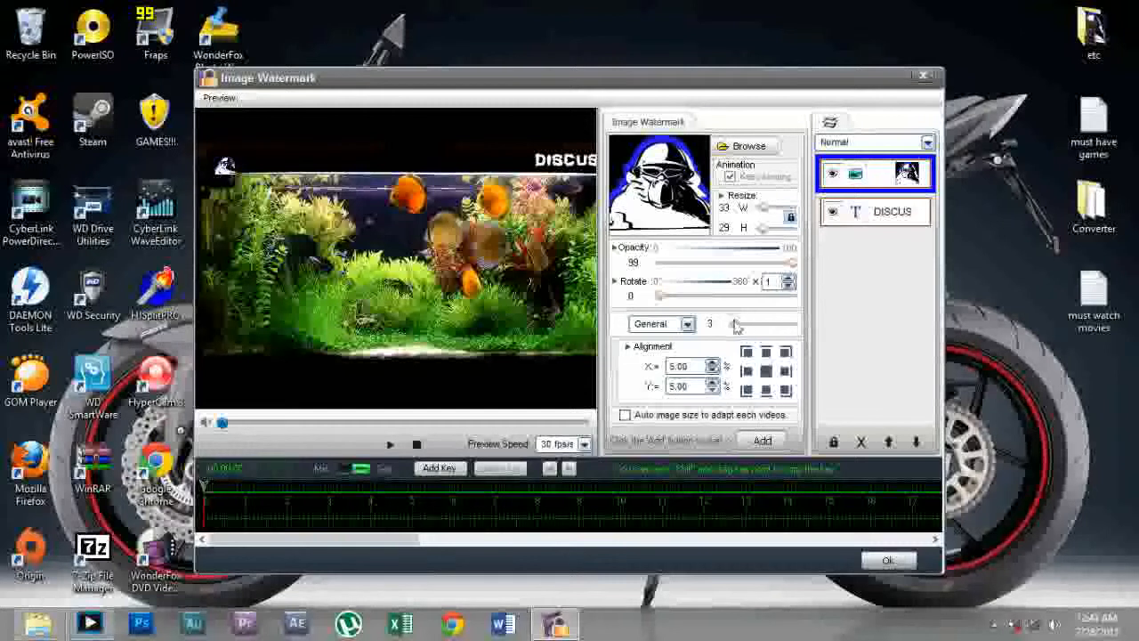
drag(725, 329, 719, 328)
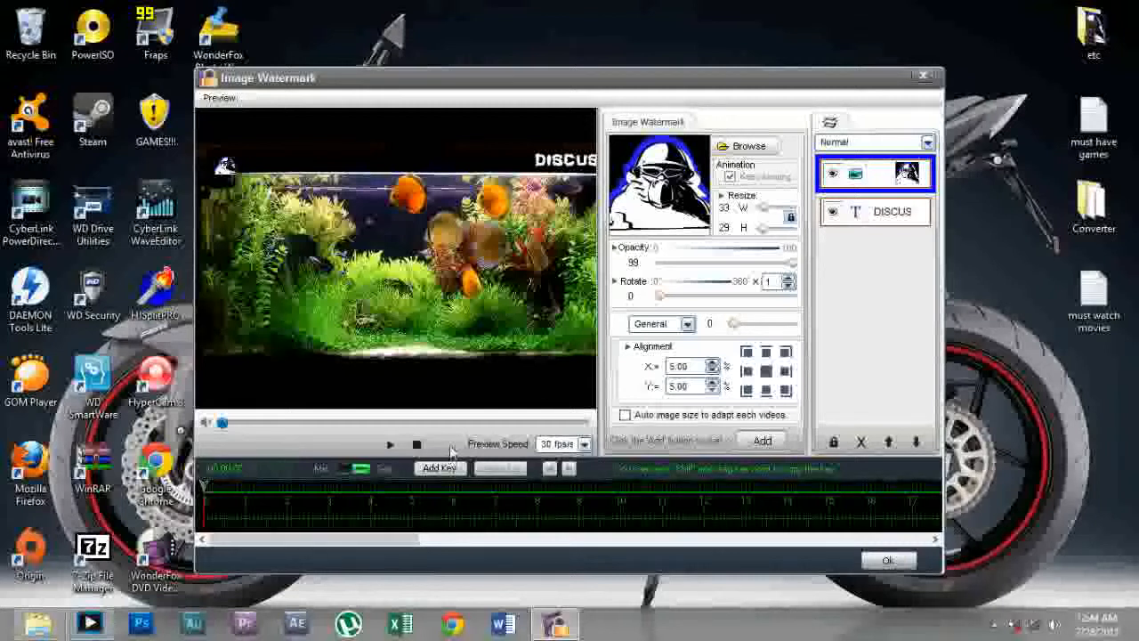
Add keyframes for the image watermark at 0 and 3 seconds, with opacity 0 at the second one
click(456, 474)
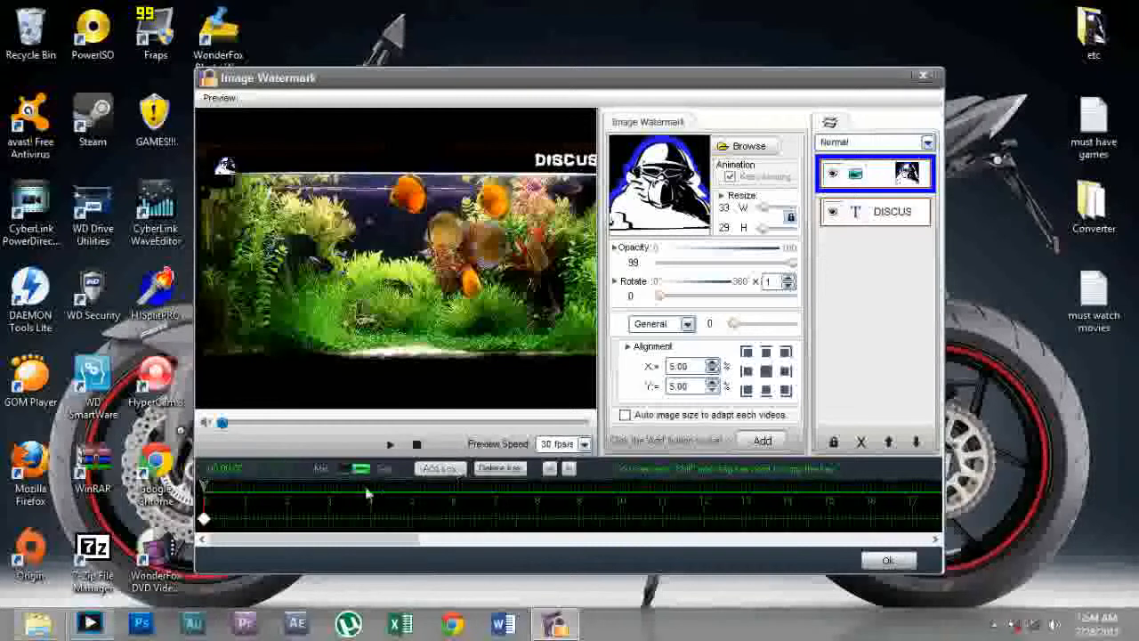
drag(206, 485, 328, 487)
click(440, 468)
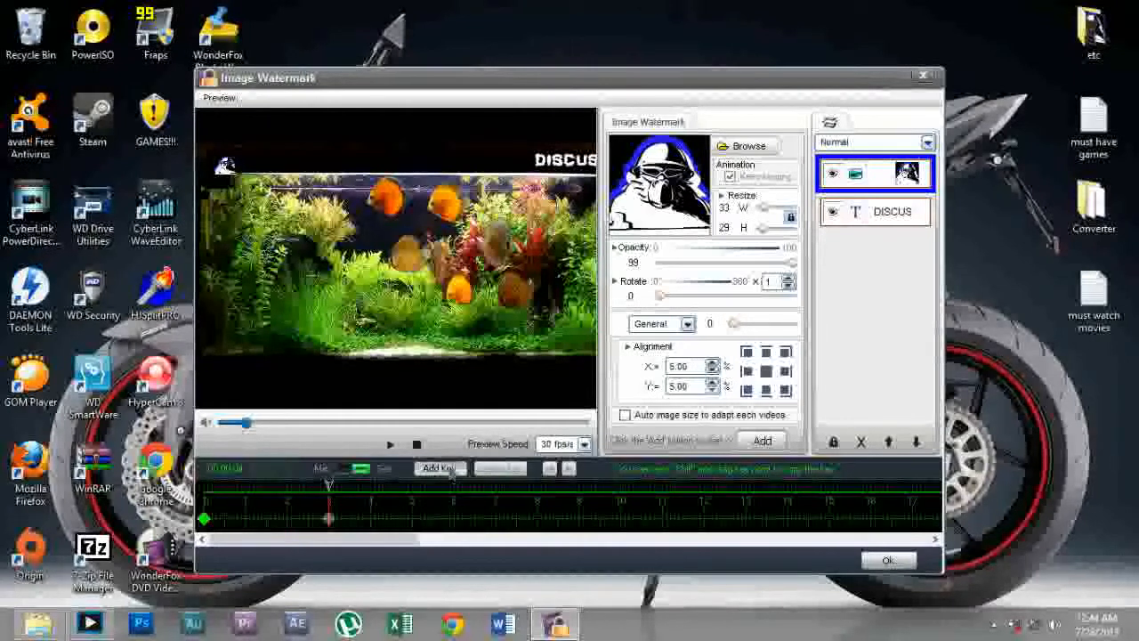
drag(790, 263, 630, 272)
Preview the image watermark's fade, set its Y position to 92.00 at the 3-second keyframe, and preview the animation again
click(390, 444)
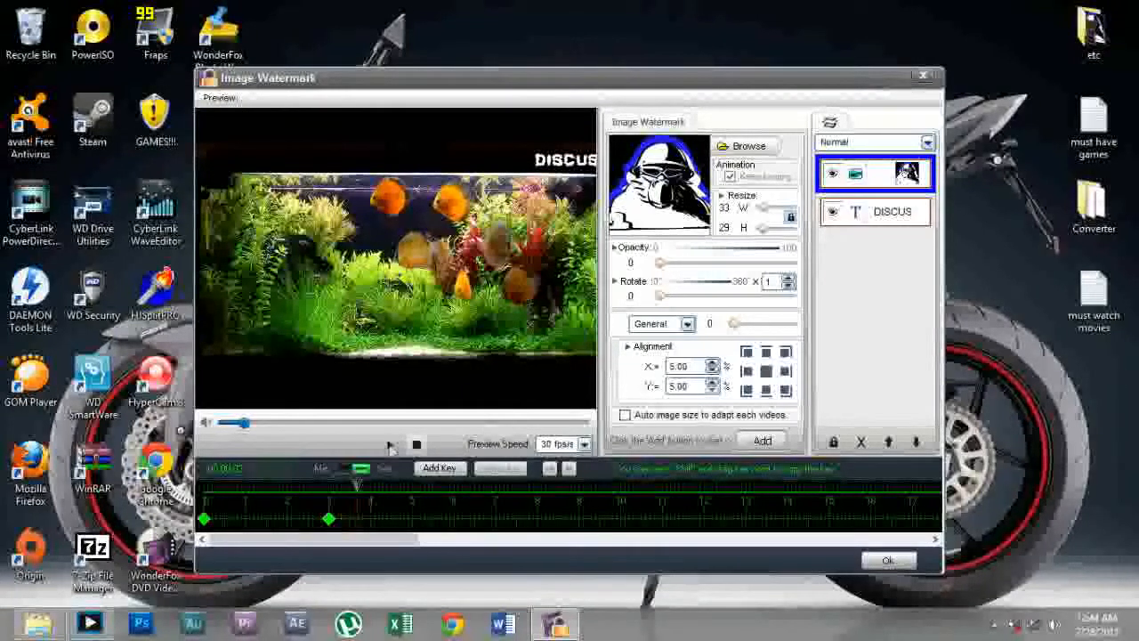
click(415, 444)
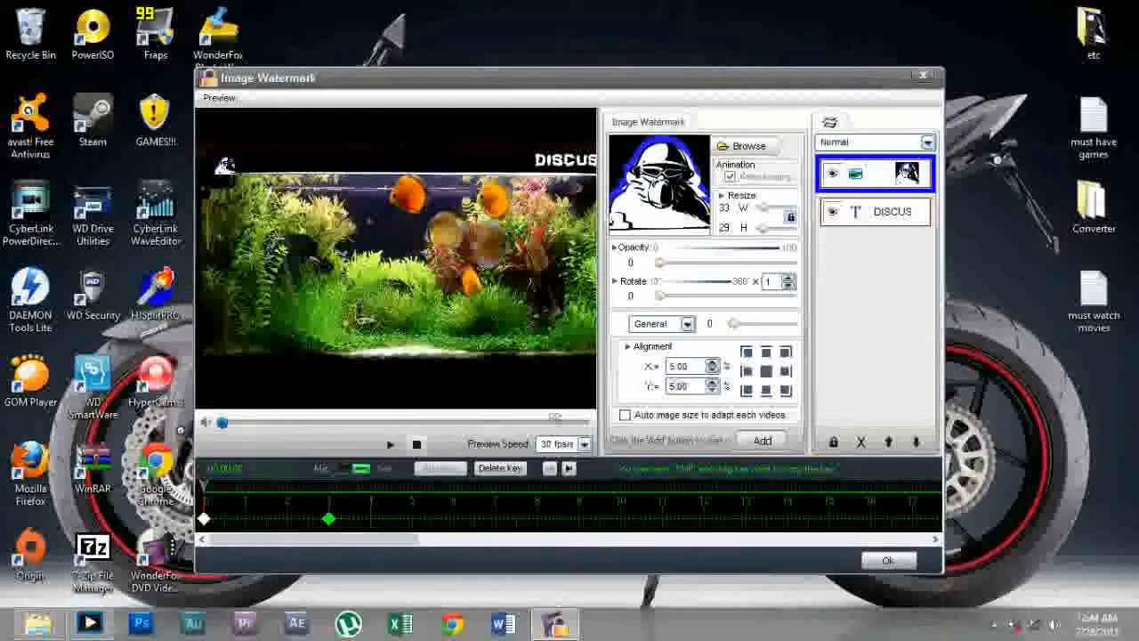
click(328, 519)
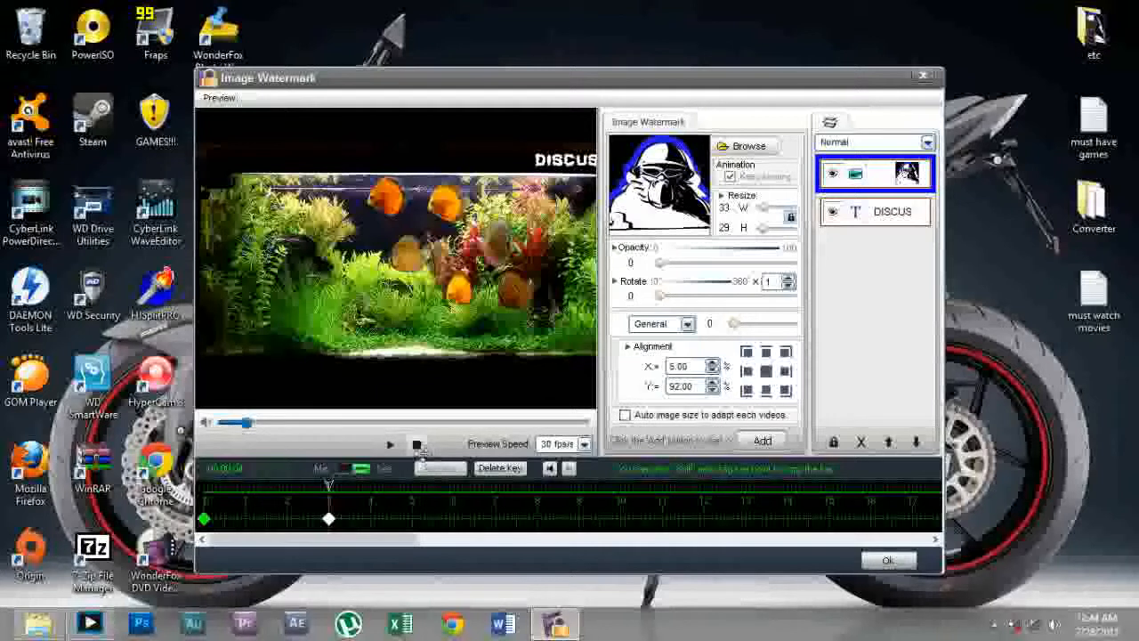
click(389, 445)
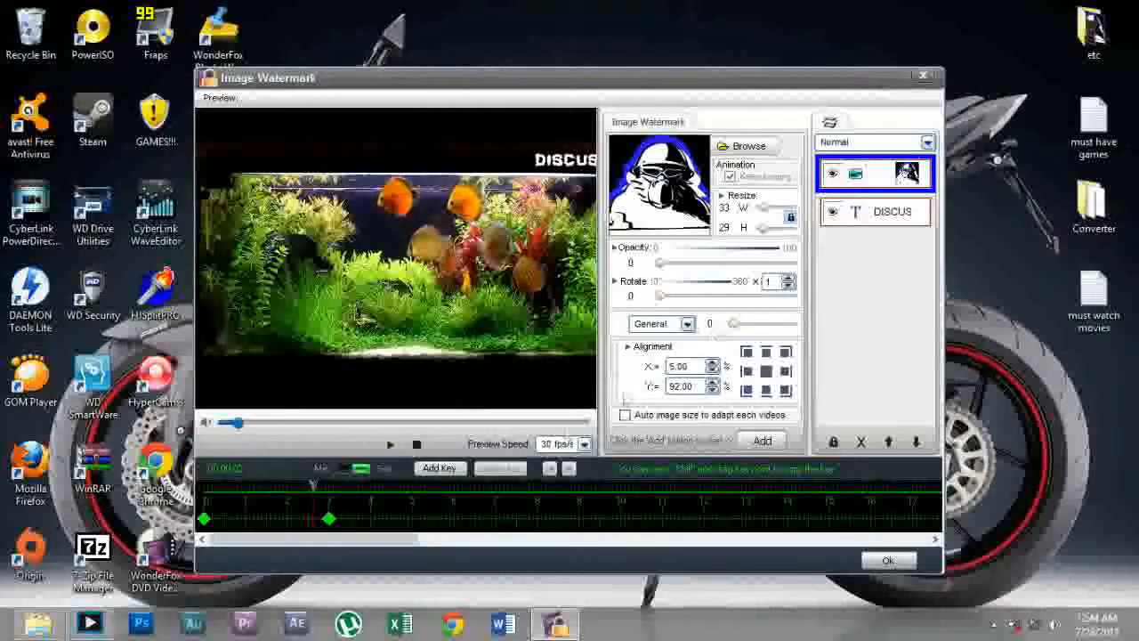
click(417, 446)
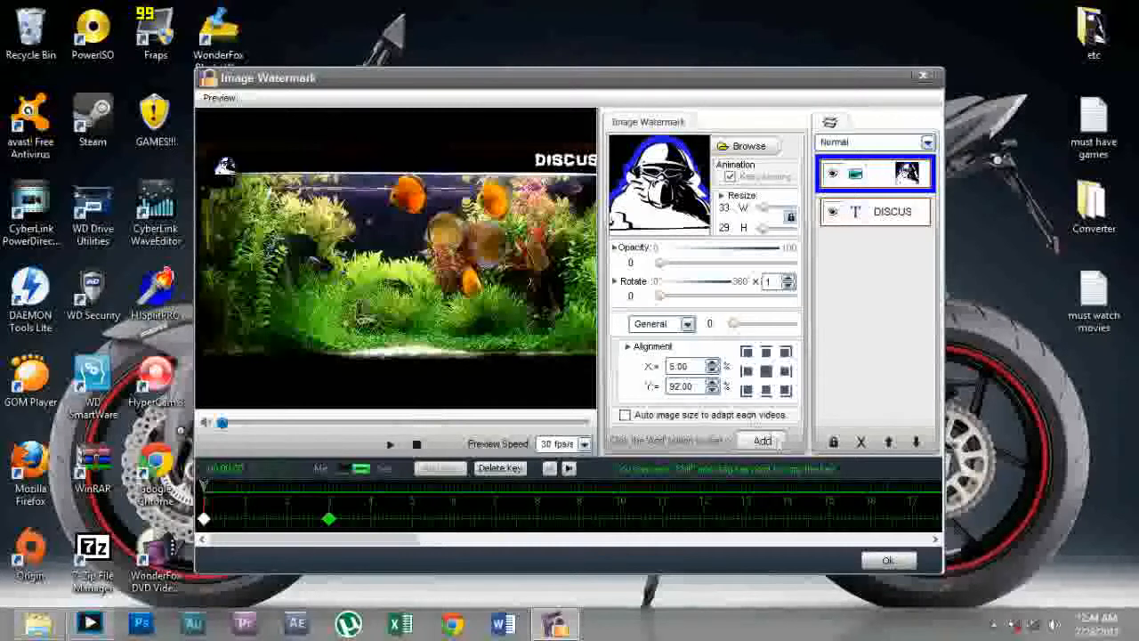
Delete both keyframes of the image watermark
click(328, 518)
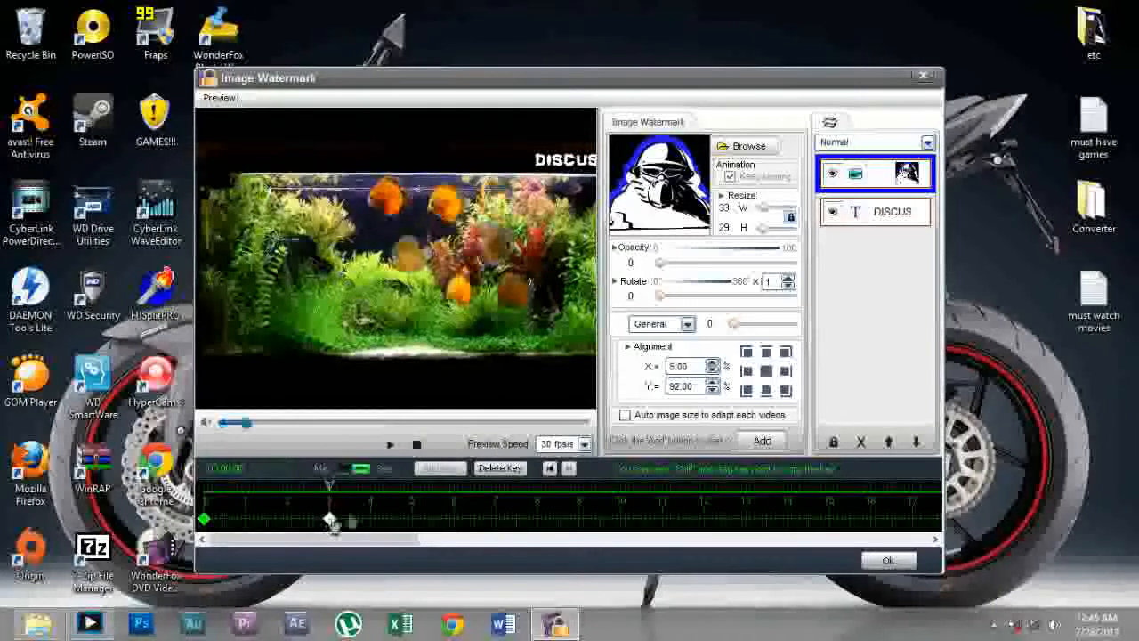
click(483, 467)
click(204, 518)
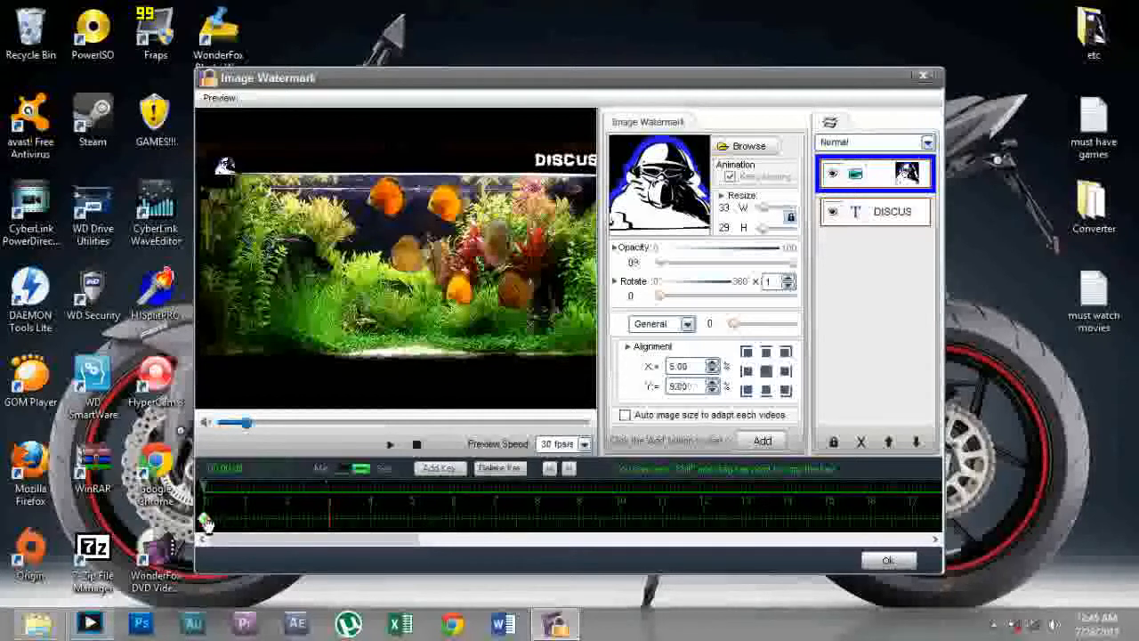
click(495, 467)
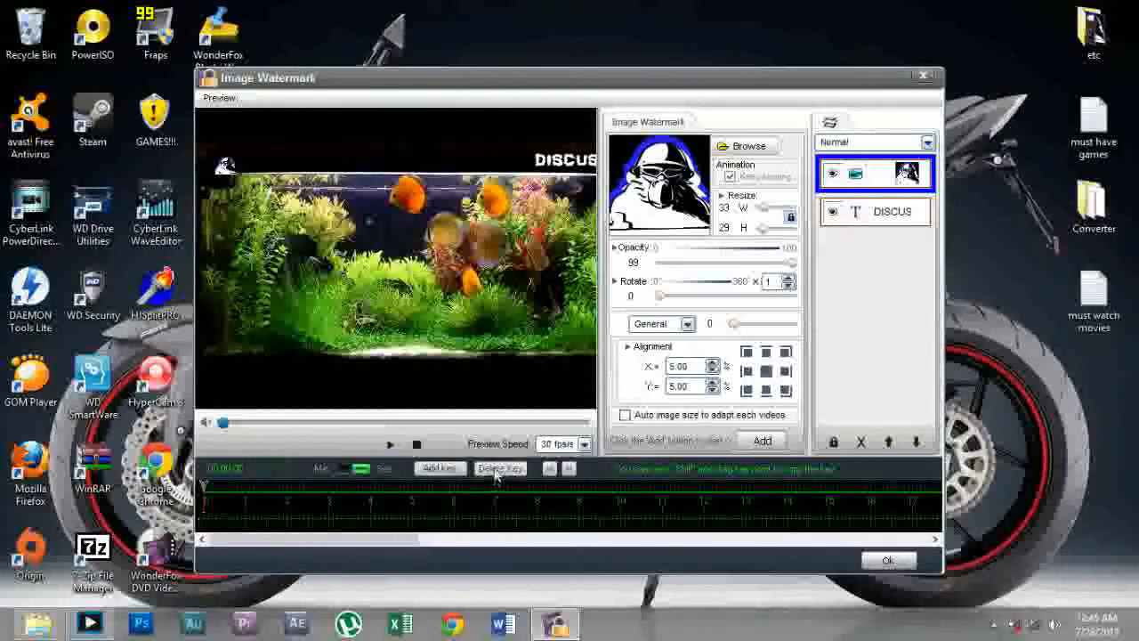
Accept the image watermark, open the shape watermark editor, and enable the arrowhead for the line shape
click(890, 561)
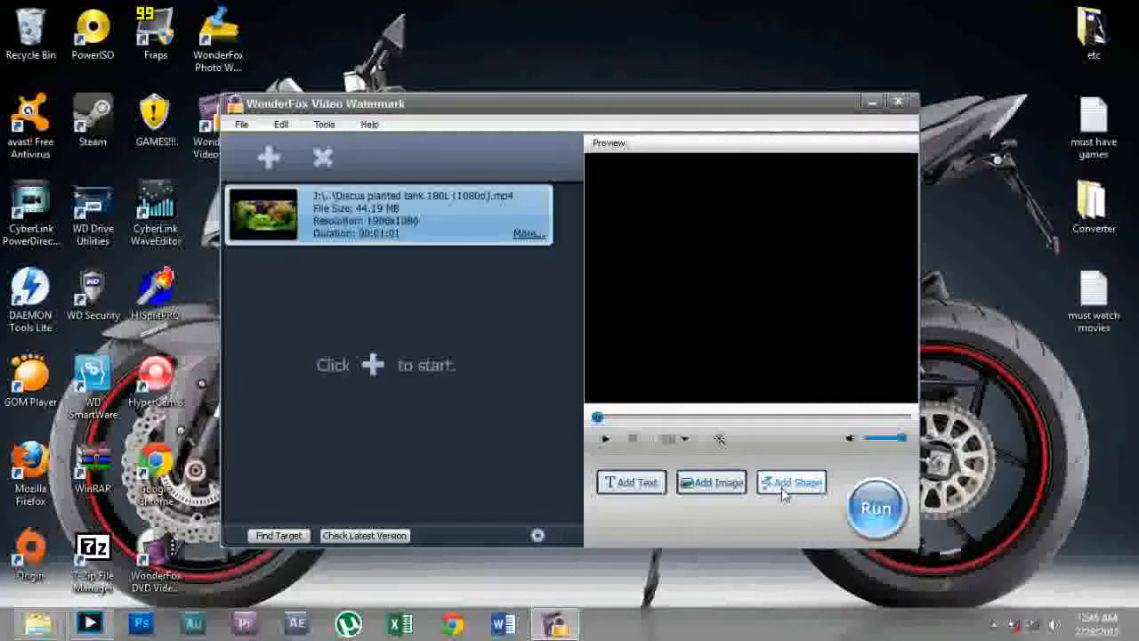
click(784, 491)
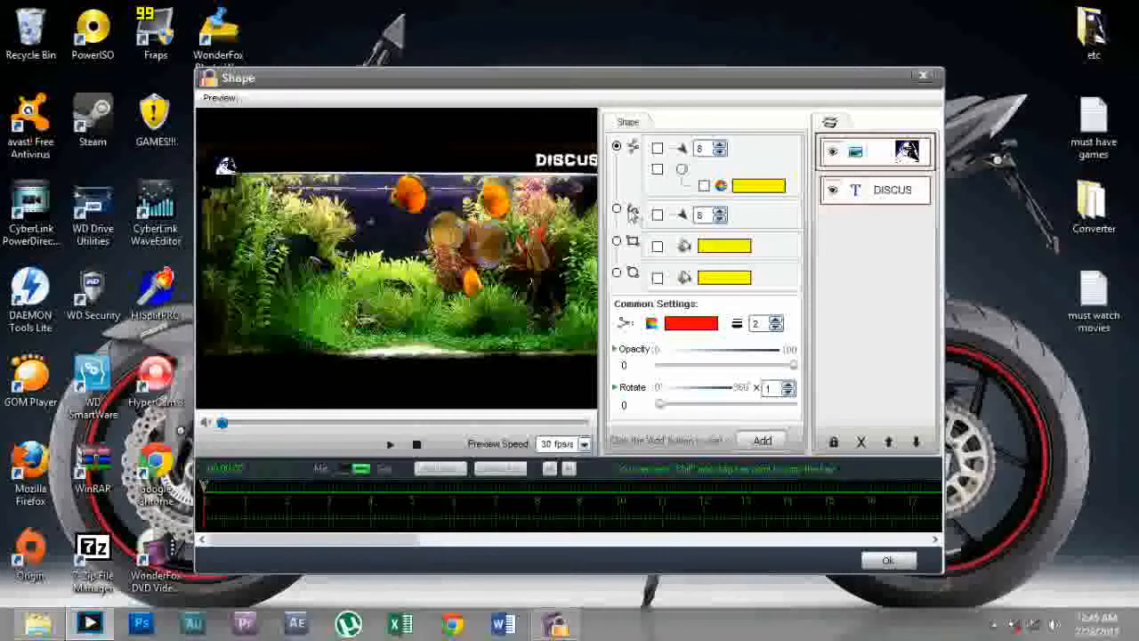
click(661, 153)
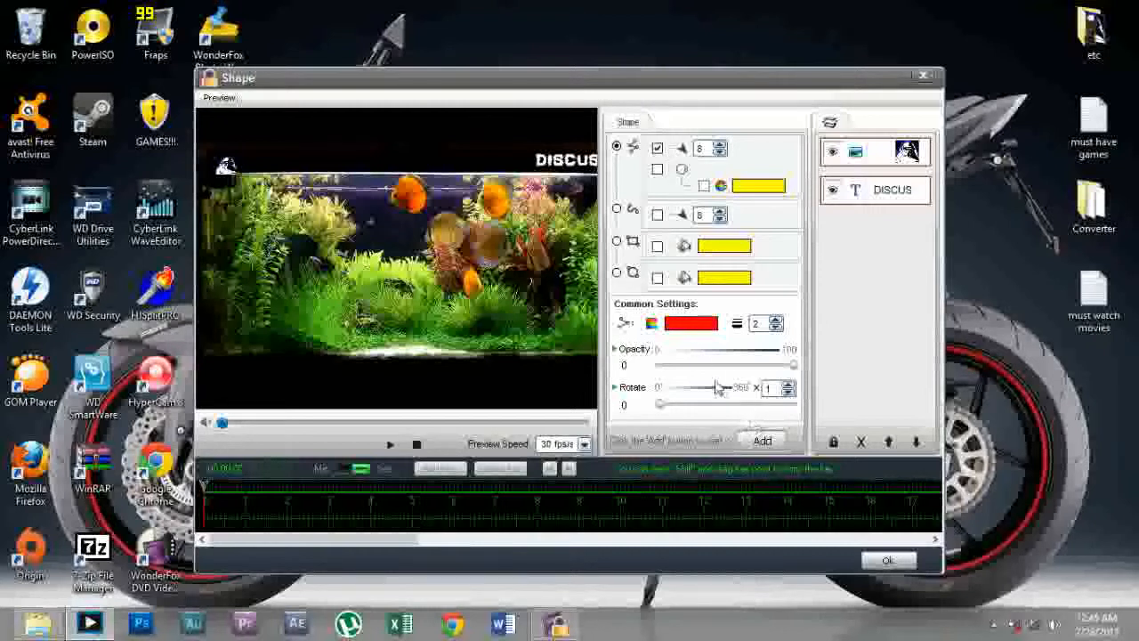
Set the shape's line colour to orange and add a short arrow just below the leftmost orange fish, with arrowhead size 56
click(686, 326)
click(644, 263)
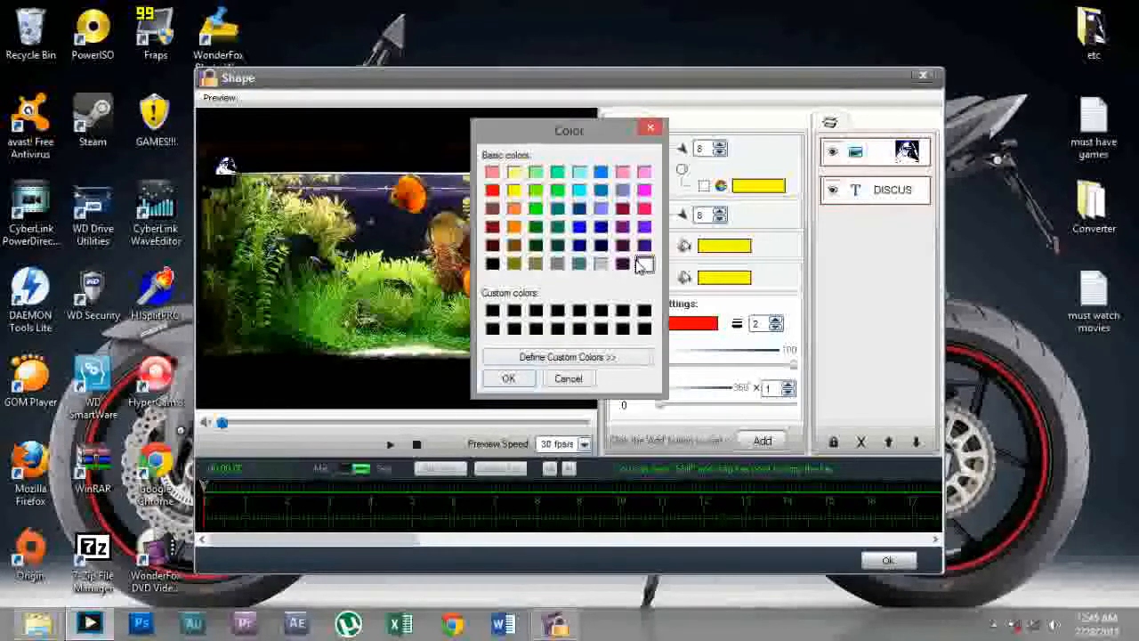
click(513, 228)
click(508, 378)
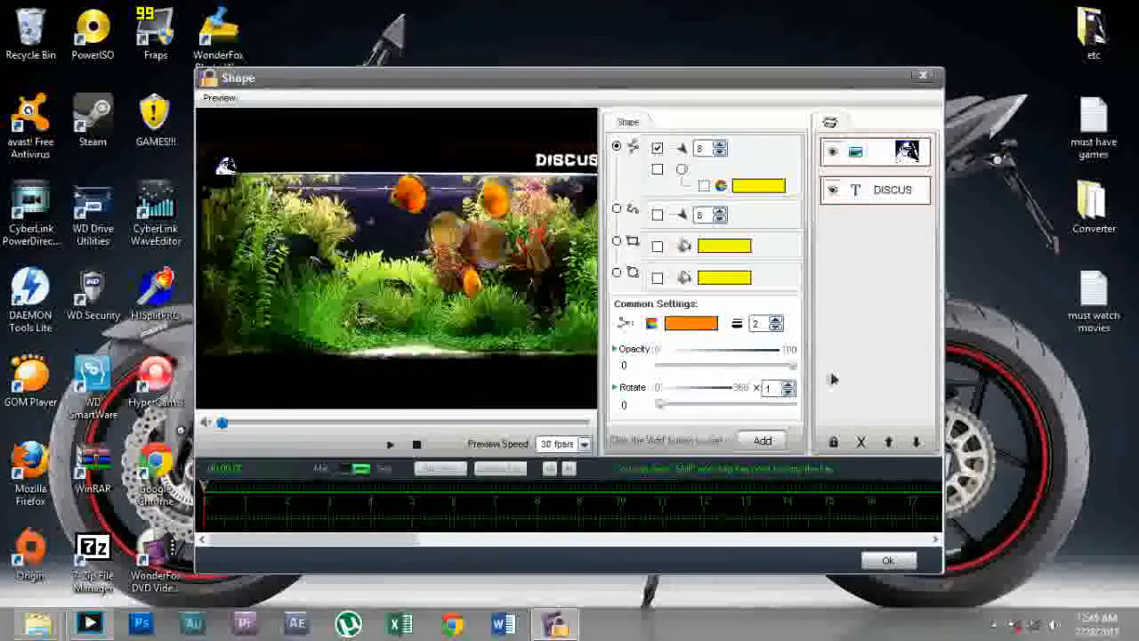
click(763, 440)
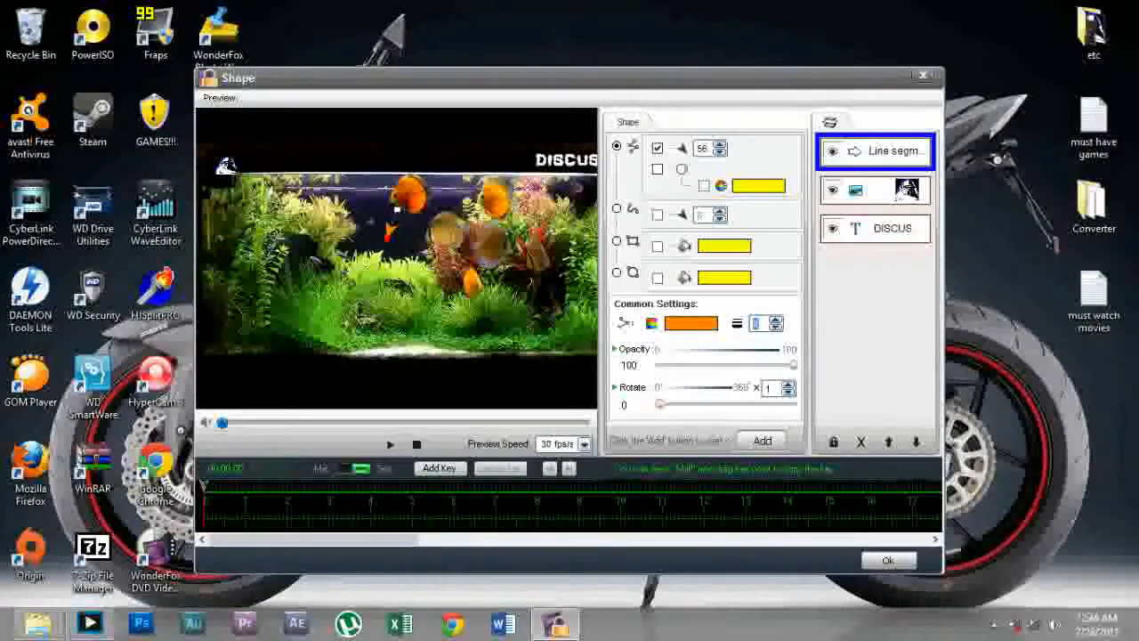
Try line widths of 56 and 100 for the arrow, and settle on 23
text(58)
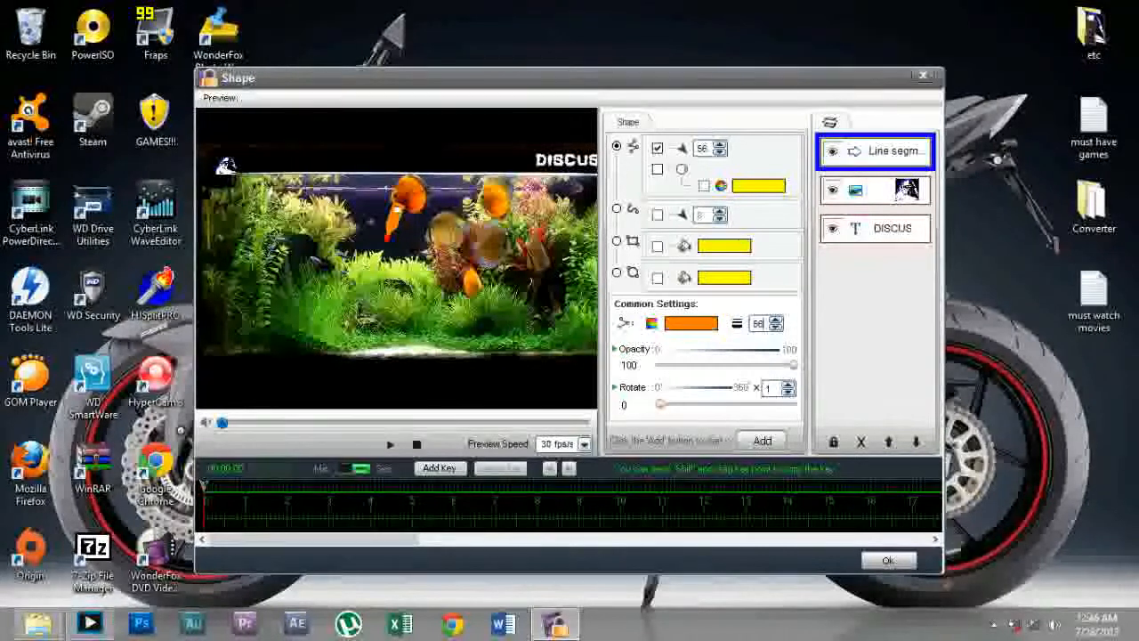
text(2)
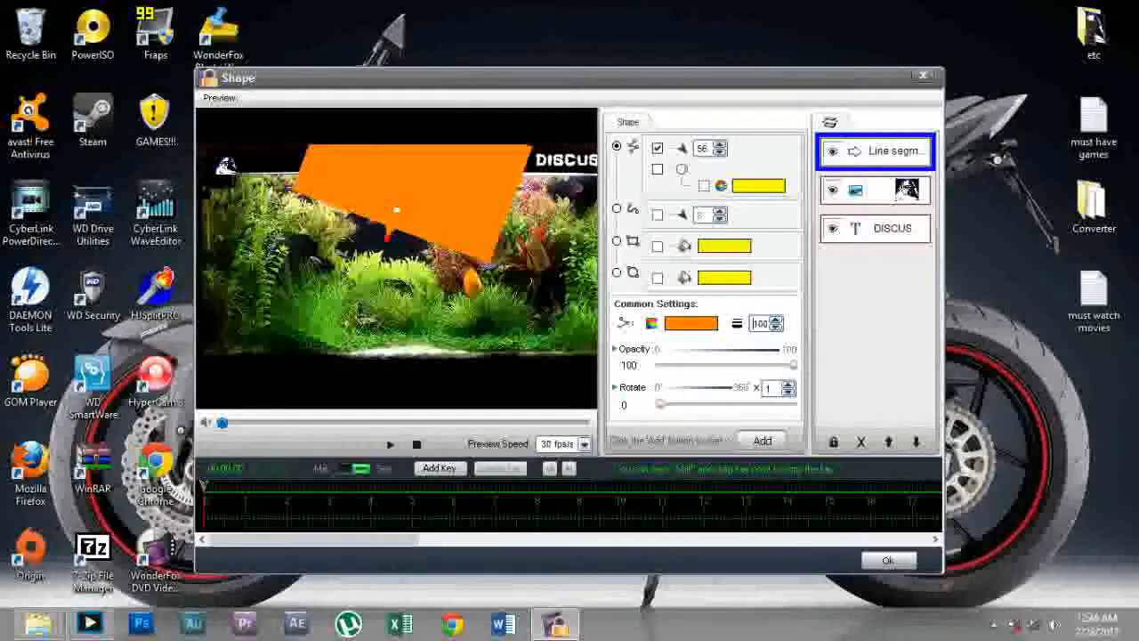
key(BackSpace)
key(BackSpace)
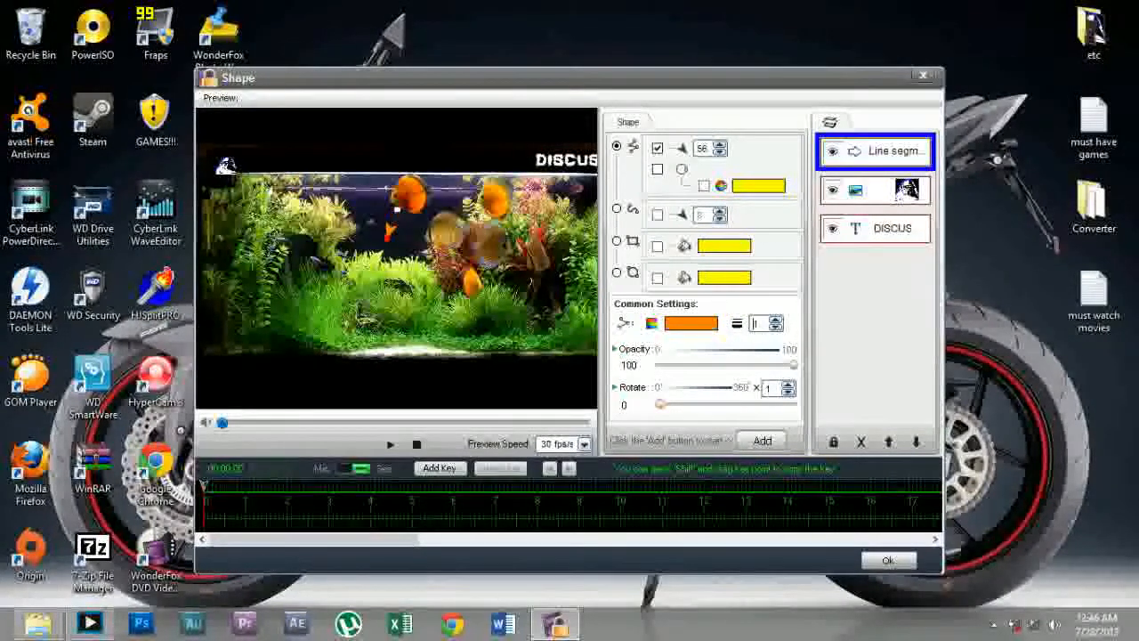
text(23)
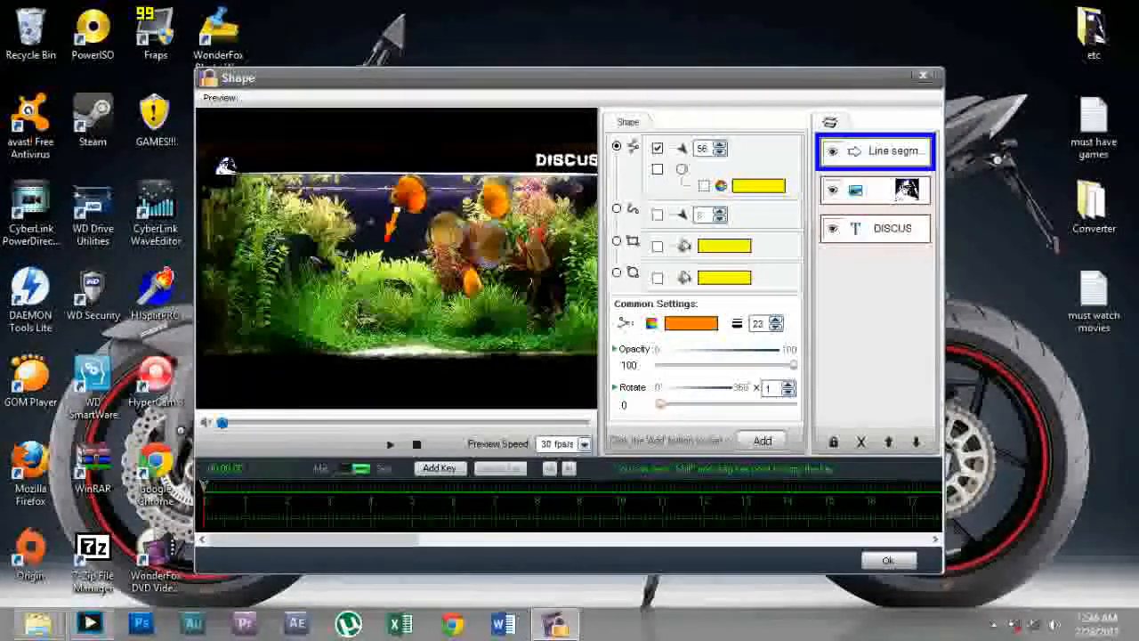
Try opacity 8 for the arrow, and return it to opacity 100 with rotation 0
drag(794, 364, 669, 364)
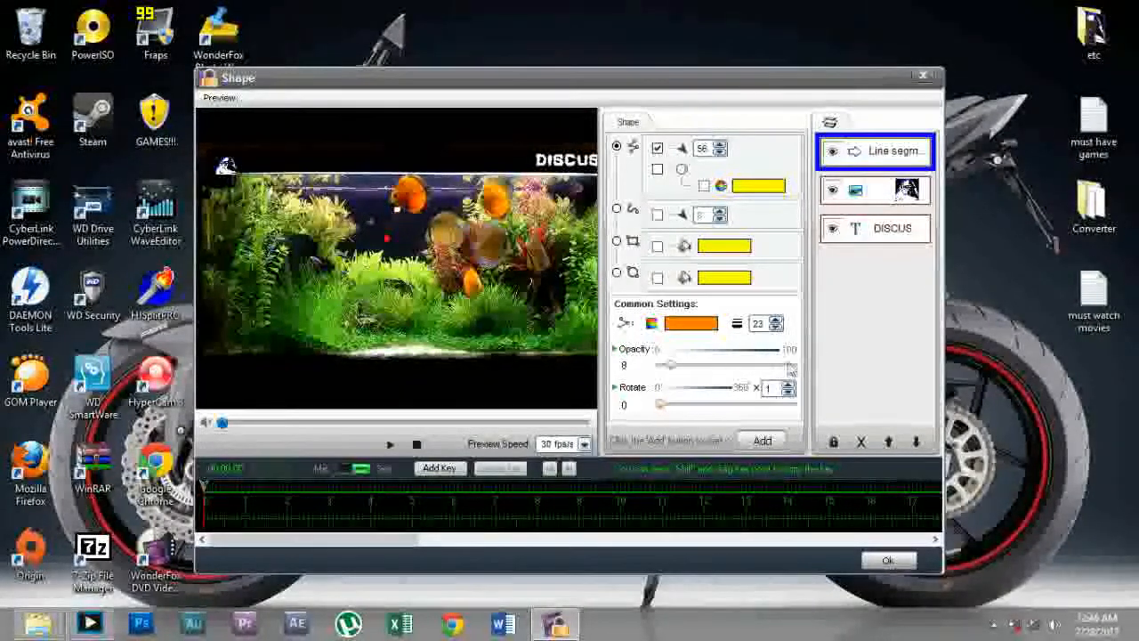
drag(670, 365, 788, 367)
mouse_move(658, 405)
mouse_down()
mouse_move(736, 405)
mouse_move(641, 405)
mouse_up()
drag(790, 366, 798, 366)
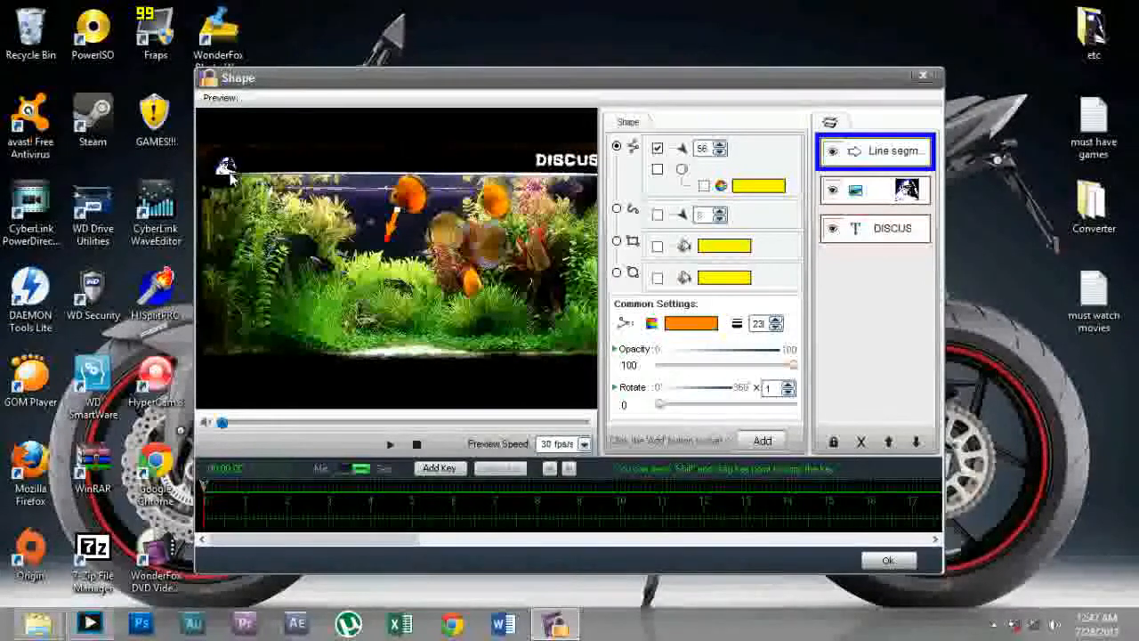
Add keyframes for the arrow at 0 and 3 seconds, with opacity 0 at the second one
click(442, 468)
drag(229, 489, 332, 501)
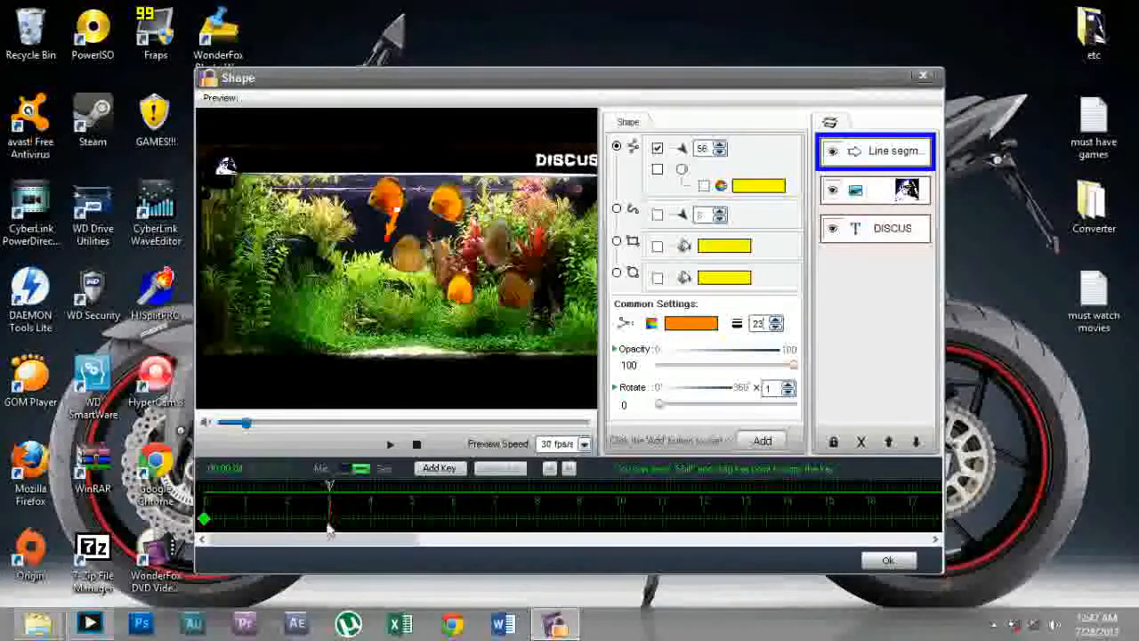
click(441, 469)
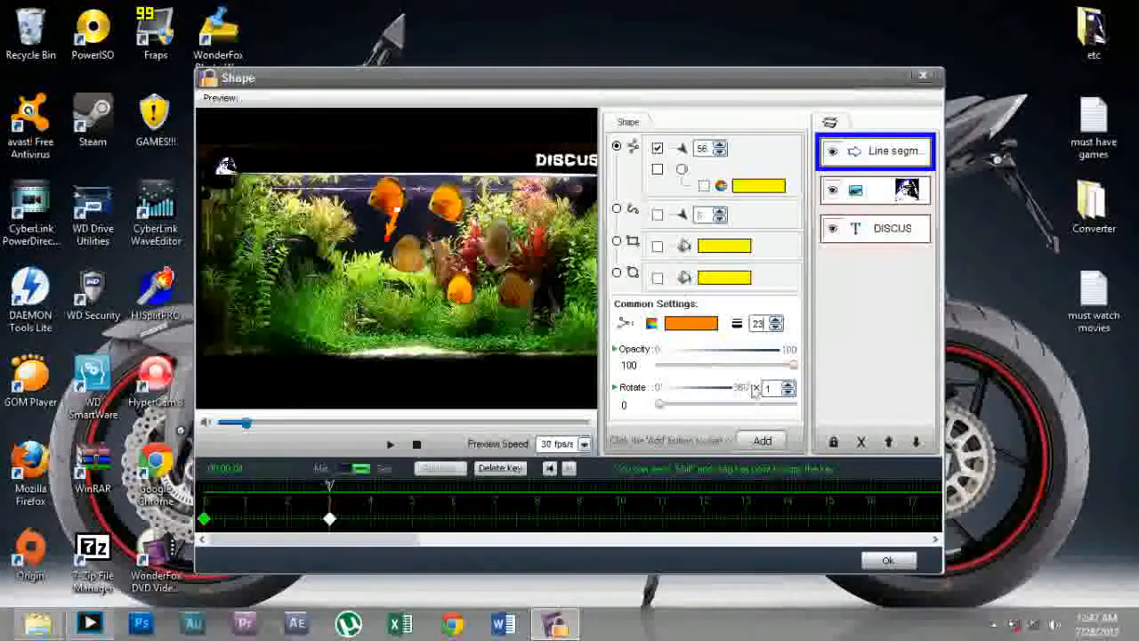
drag(792, 365, 651, 371)
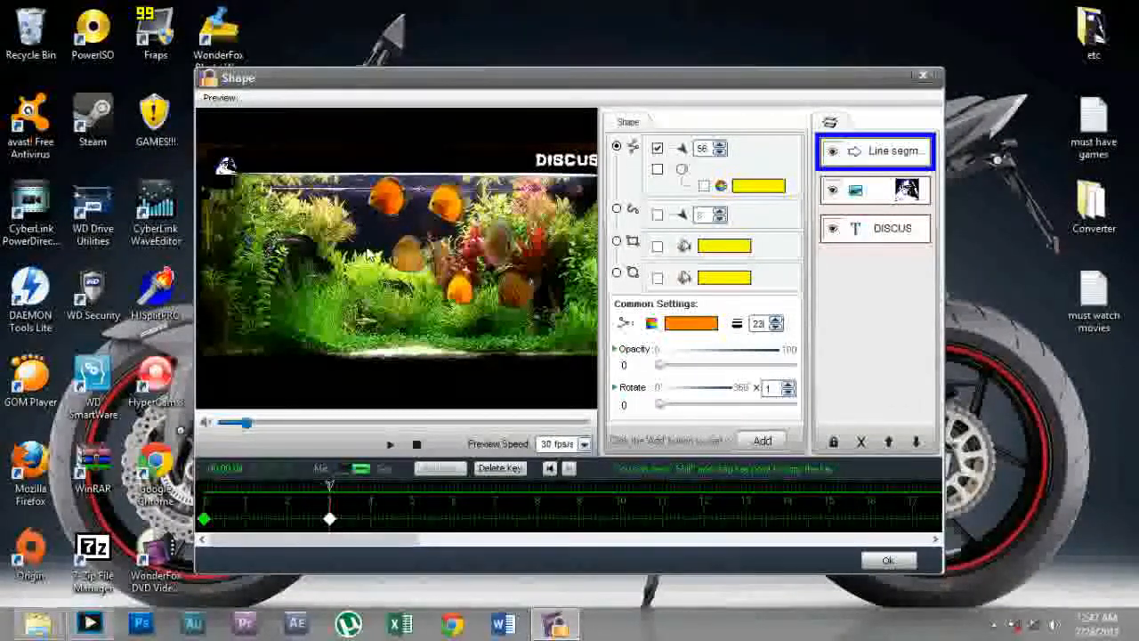
Preview the arrow's fade-out animation from the start of the video
click(415, 444)
click(390, 444)
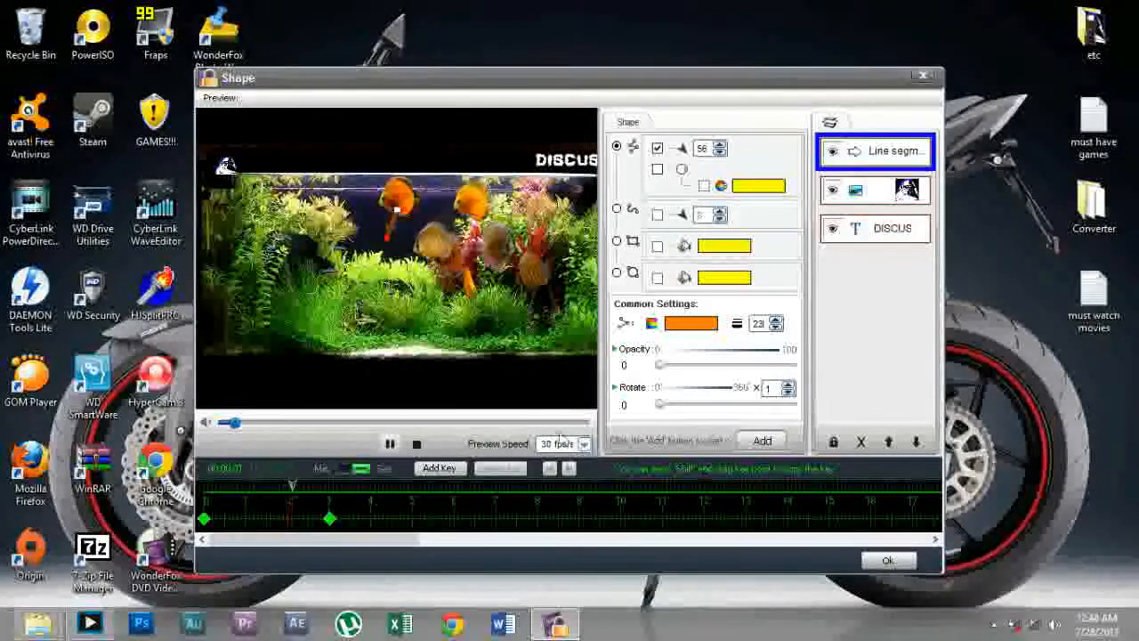
click(416, 445)
Delete both keyframes of the arrow
click(329, 518)
click(487, 469)
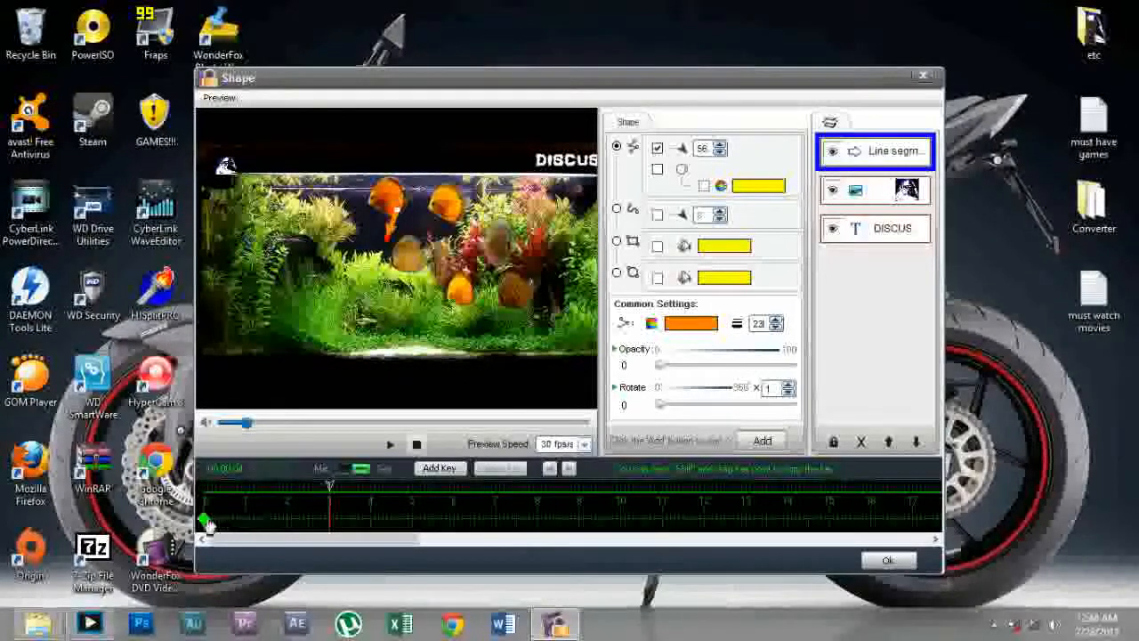
click(515, 469)
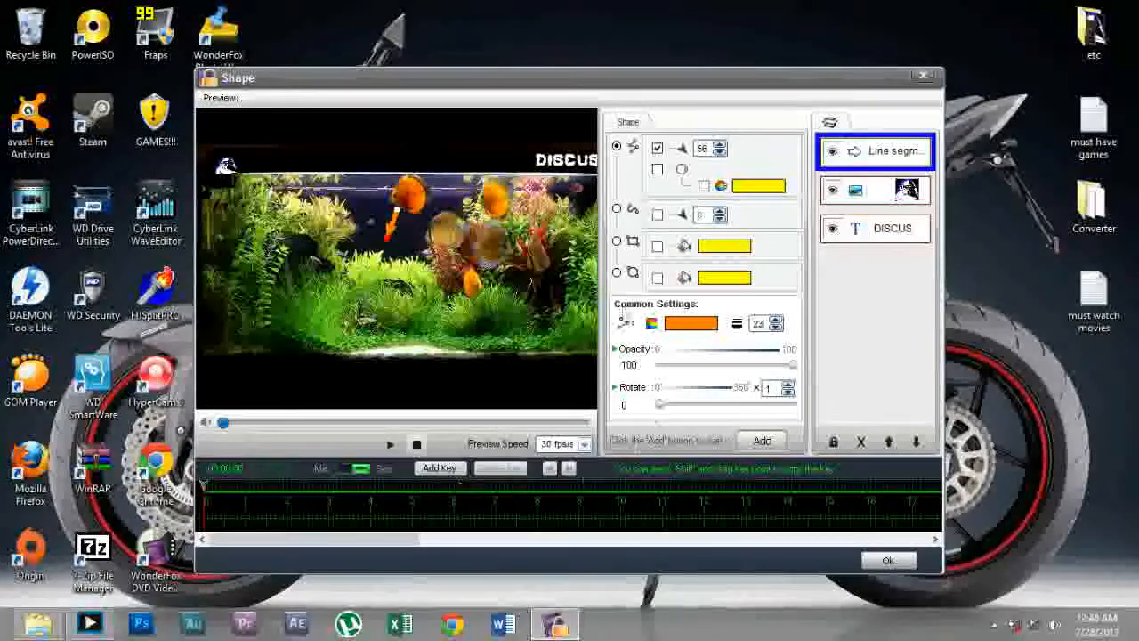
Draw an orange unfilled rectangle around the plants below the arrow, and delete it
click(619, 243)
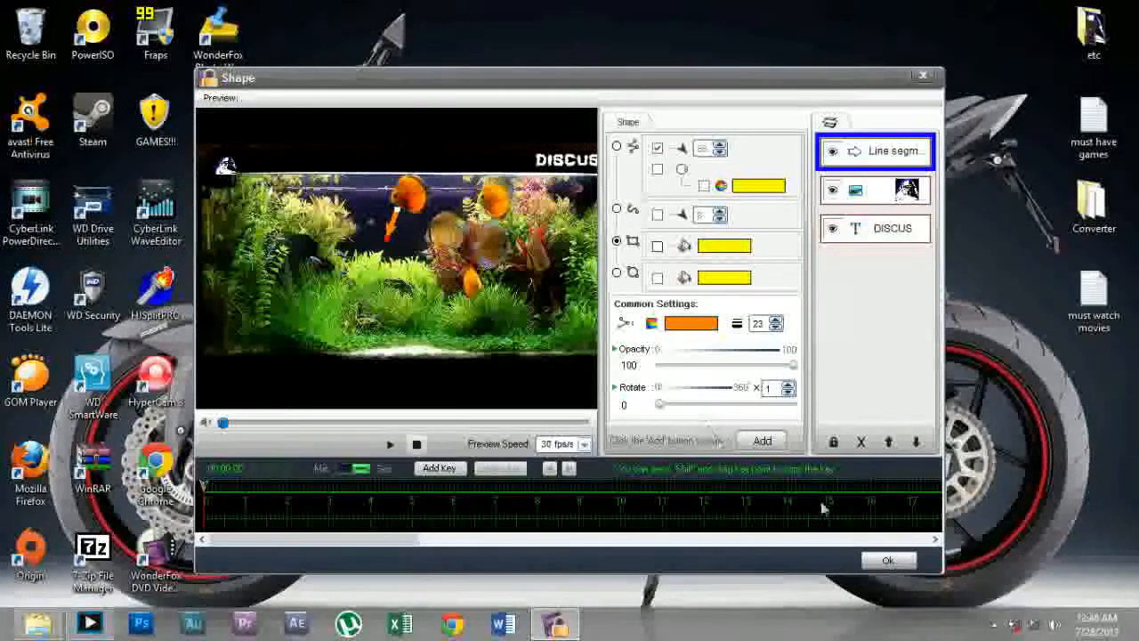
click(762, 440)
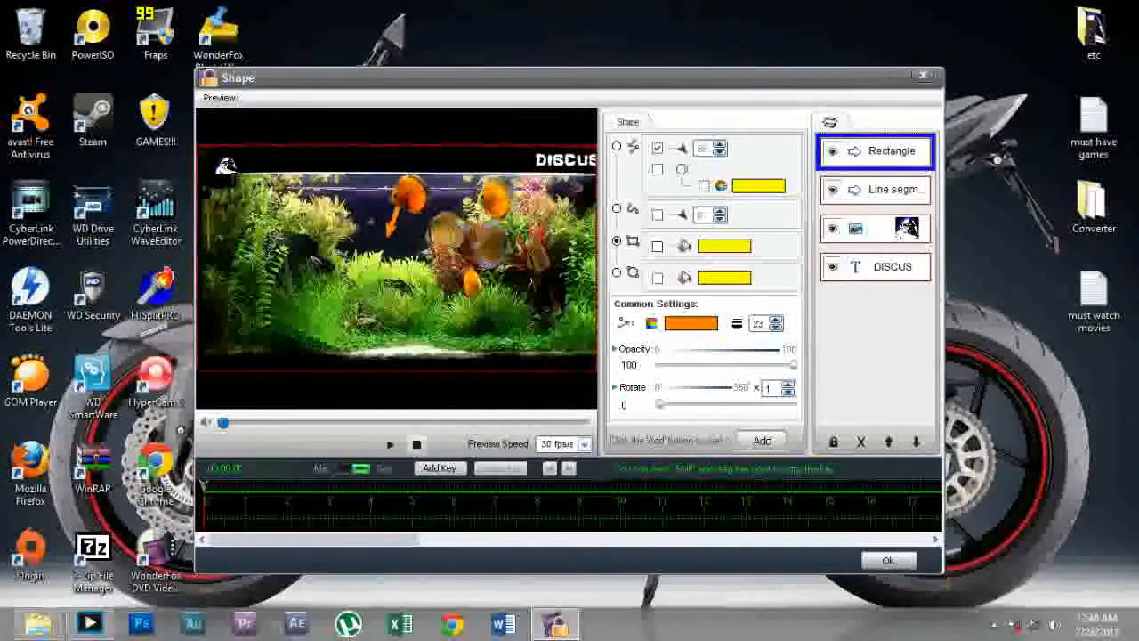
drag(443, 283, 452, 298)
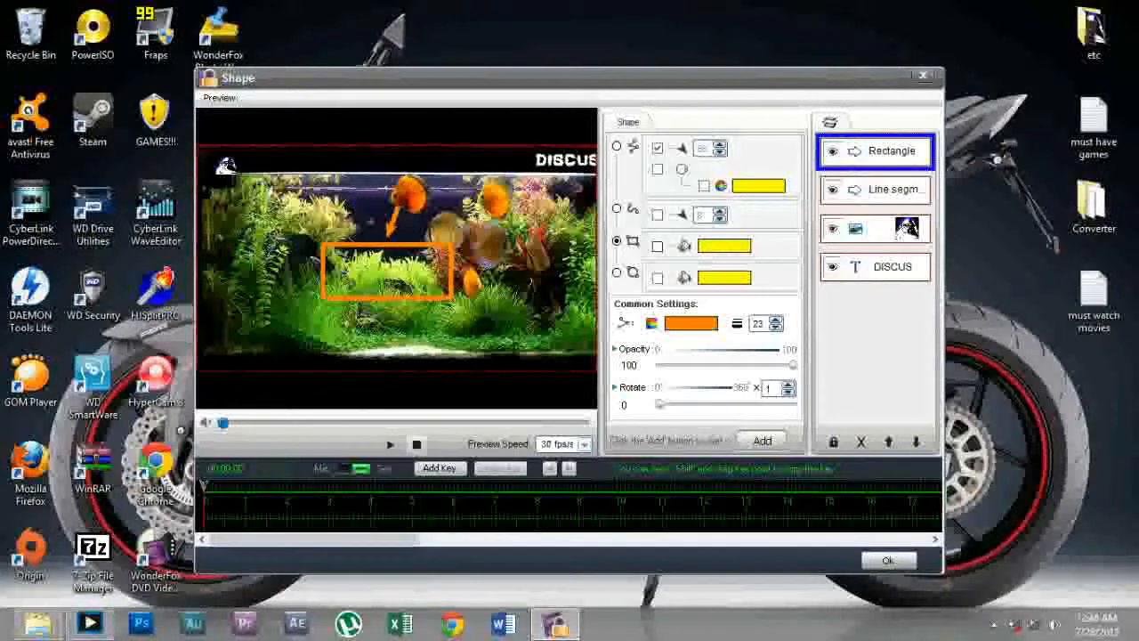
key(Delete)
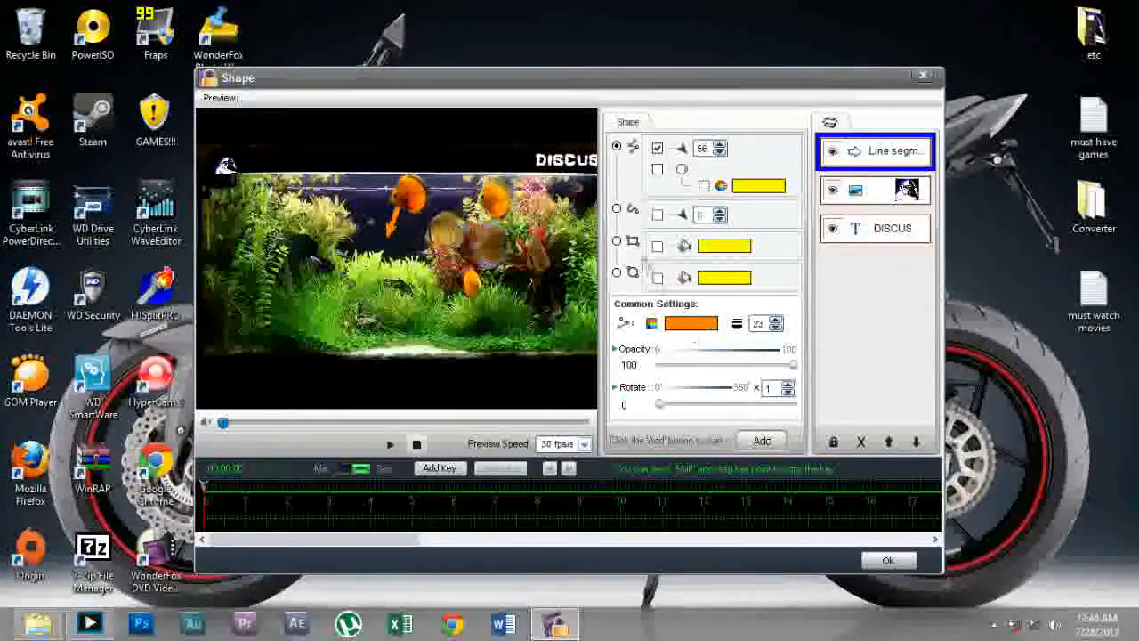
Draw an orange unfilled rectangle over the plants below the arrow, adjusting its position and widening it slightly
click(615, 240)
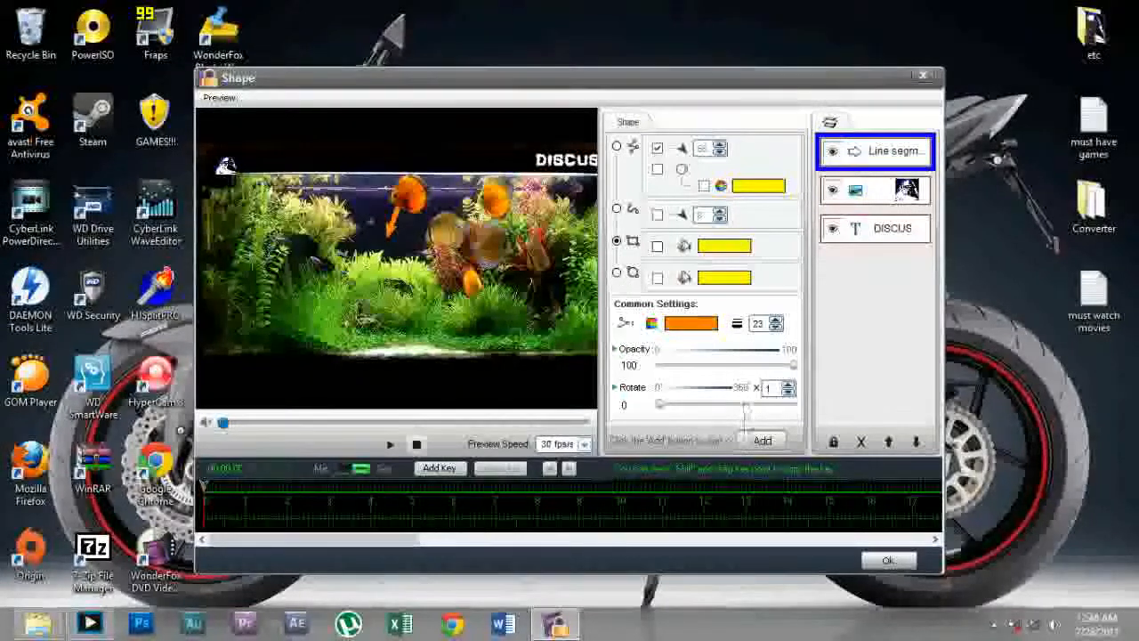
click(763, 440)
drag(425, 260, 435, 270)
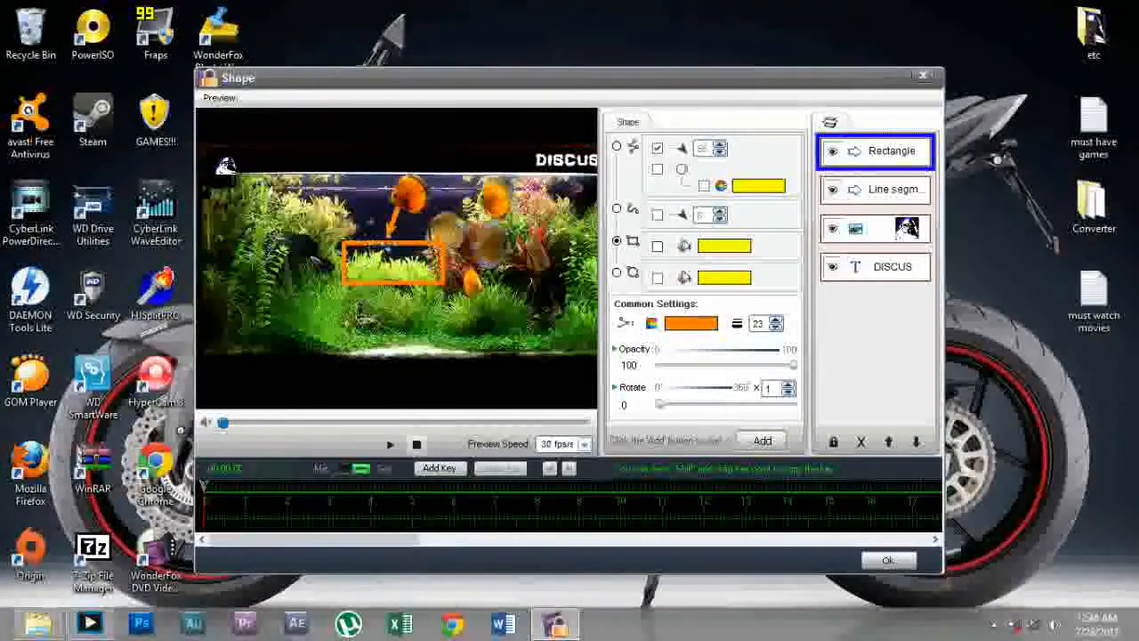
drag(389, 239, 380, 233)
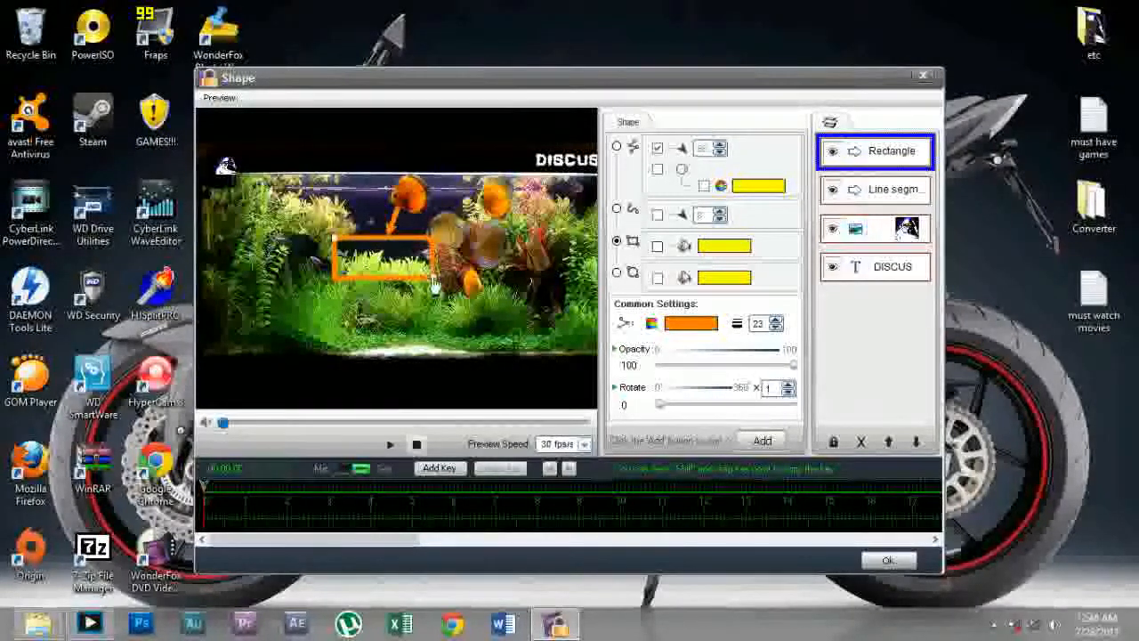
drag(438, 285, 451, 289)
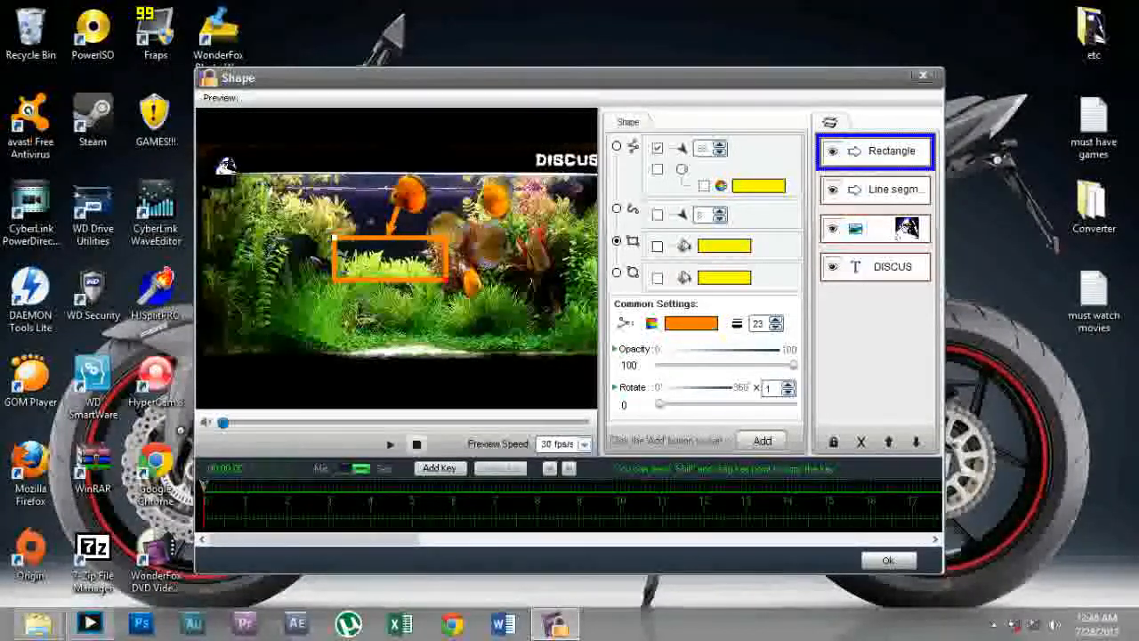
Draw an orange unfilled ellipse over the plants to the right of the rectangle, and delete it
click(617, 272)
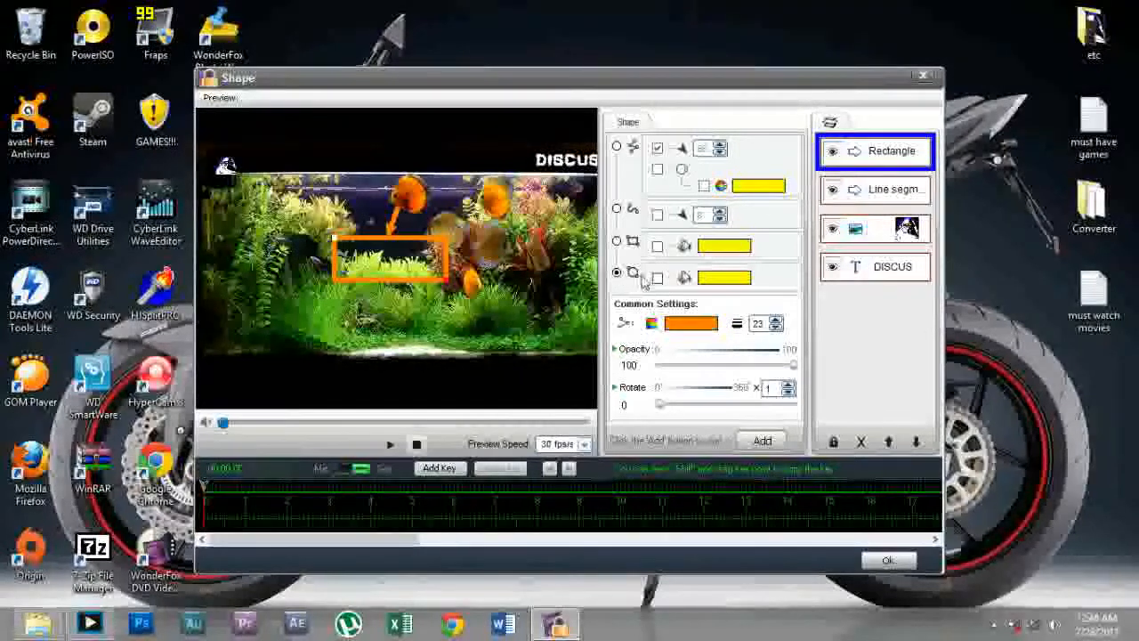
click(761, 440)
mouse_move(541, 308)
mouse_down()
mouse_move(509, 356)
mouse_move(467, 358)
mouse_move(541, 303)
mouse_move(473, 317)
mouse_move(524, 343)
mouse_move(497, 280)
mouse_up()
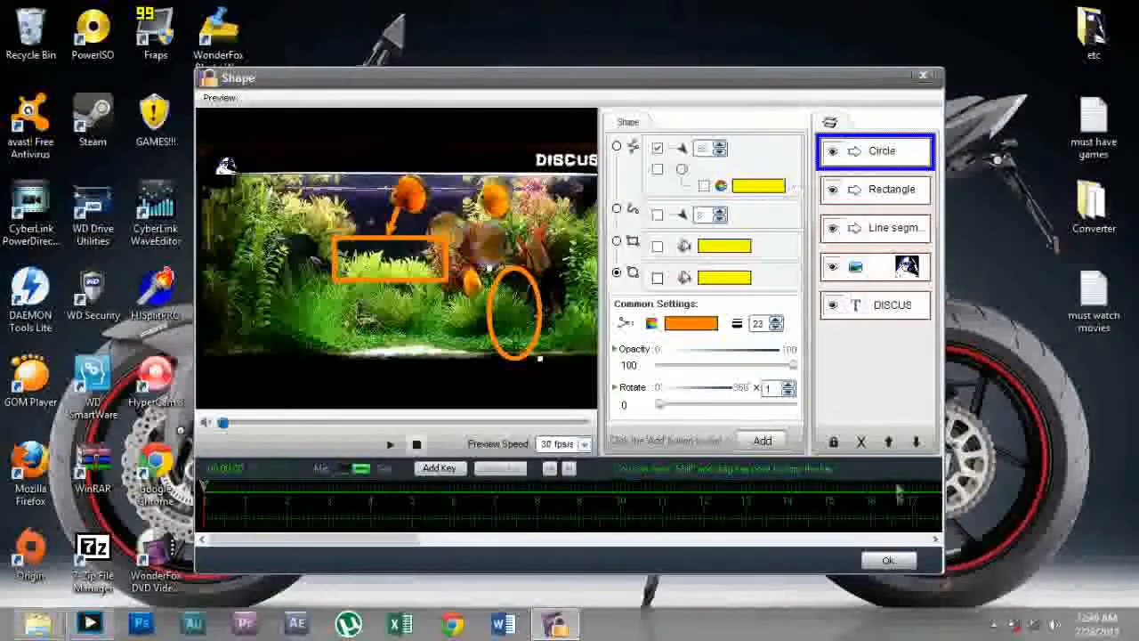
key(Delete)
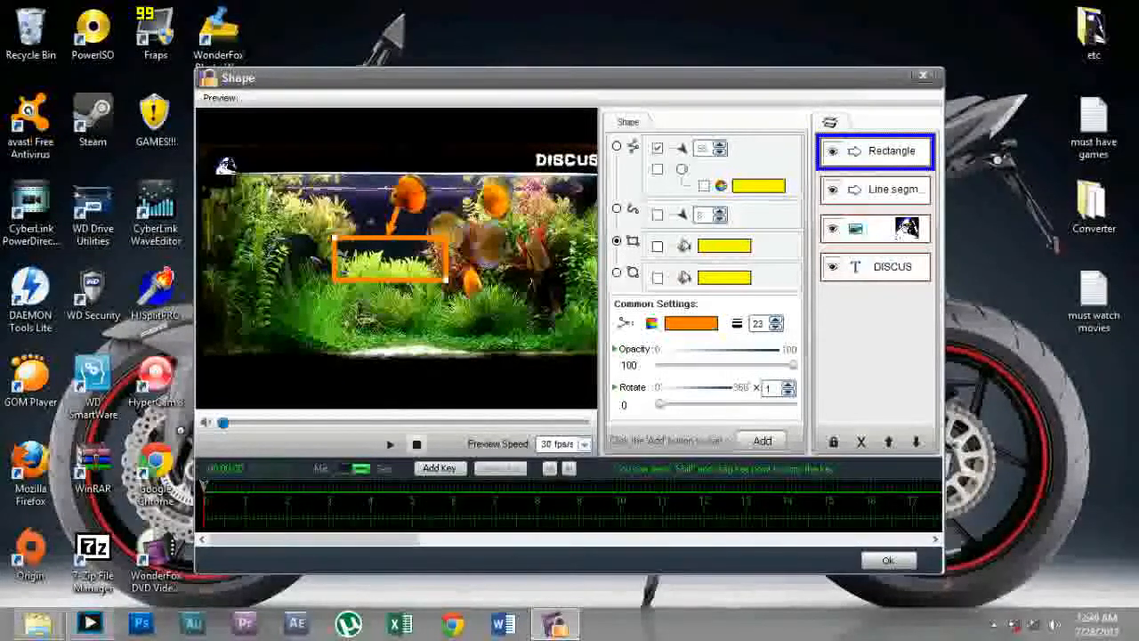
Draw an orange freehand curve to the right of the rectangle, and delete it
click(616, 209)
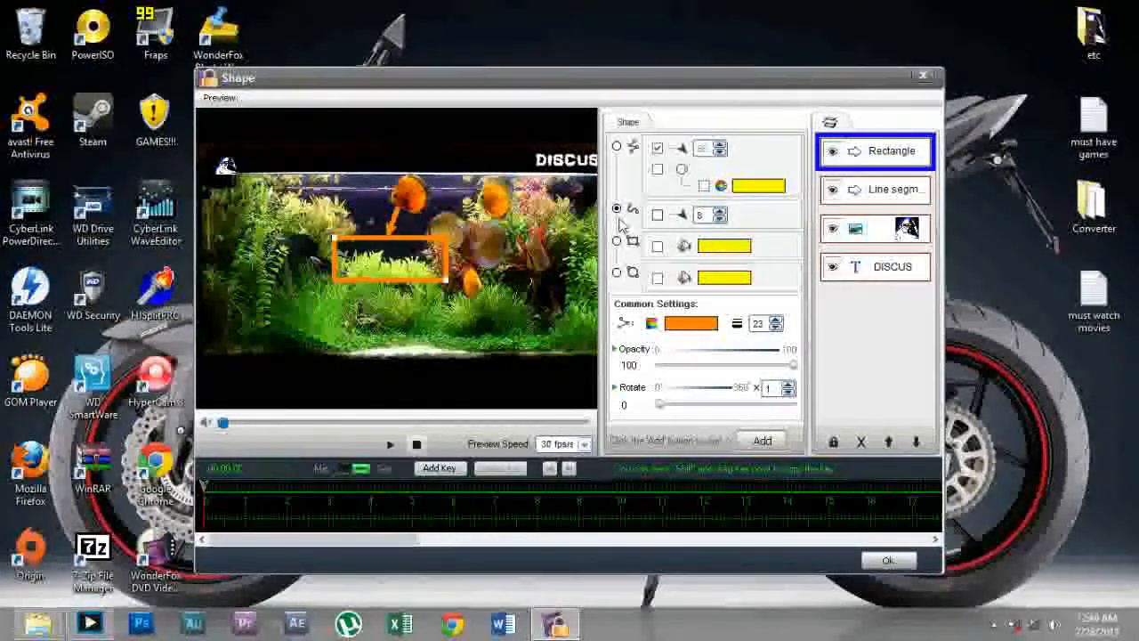
click(774, 444)
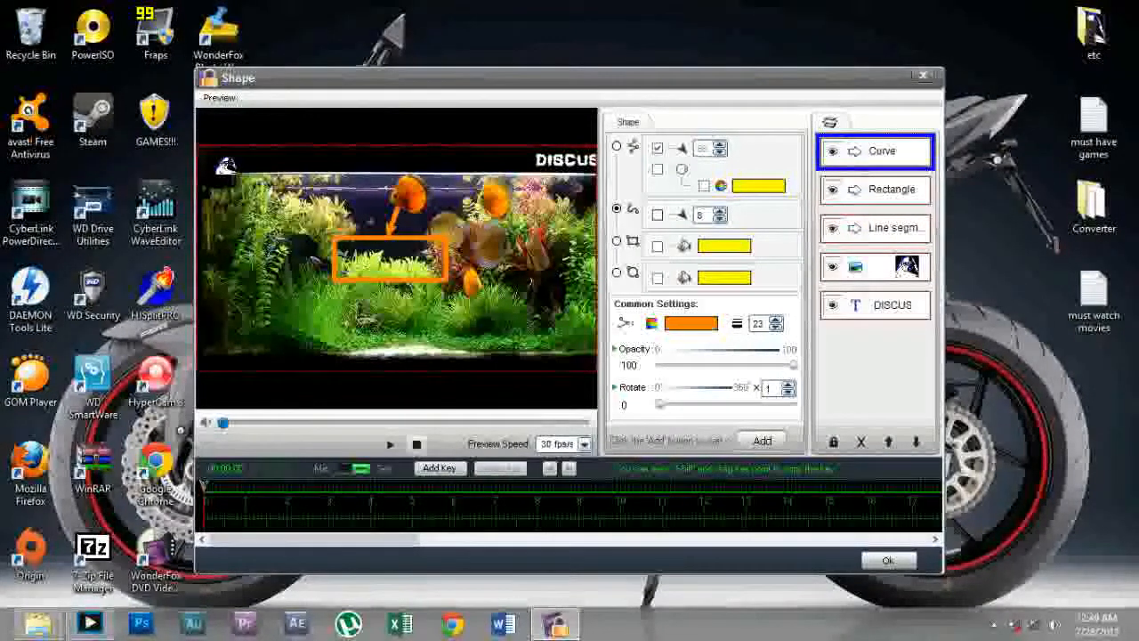
mouse_move(506, 332)
mouse_down()
mouse_move(539, 260)
mouse_move(516, 247)
mouse_move(503, 267)
mouse_up()
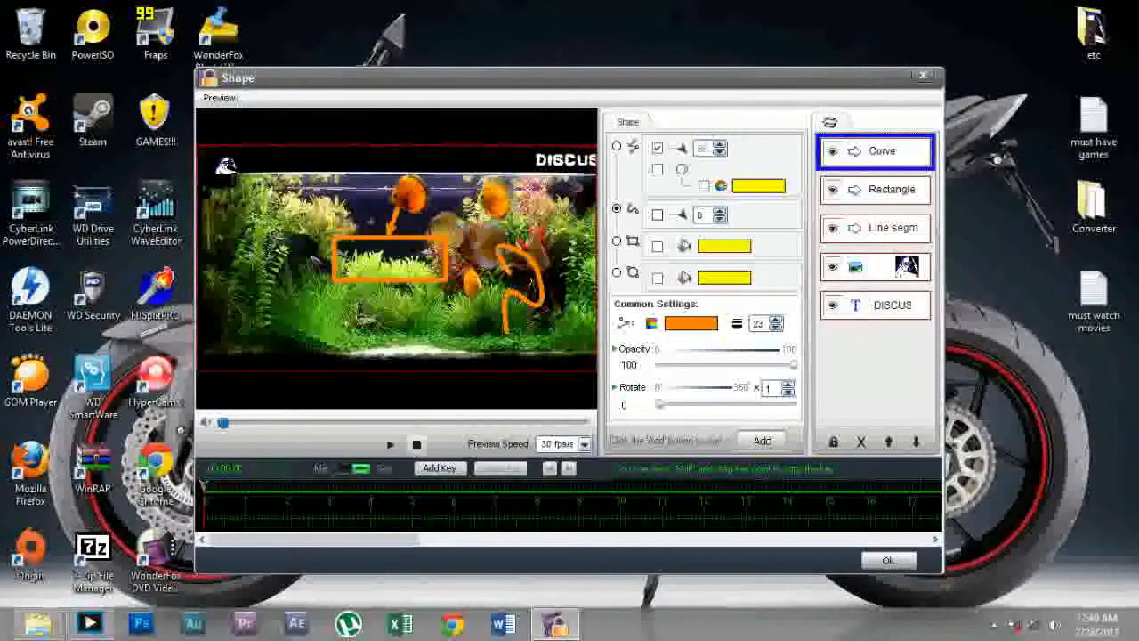
click(860, 443)
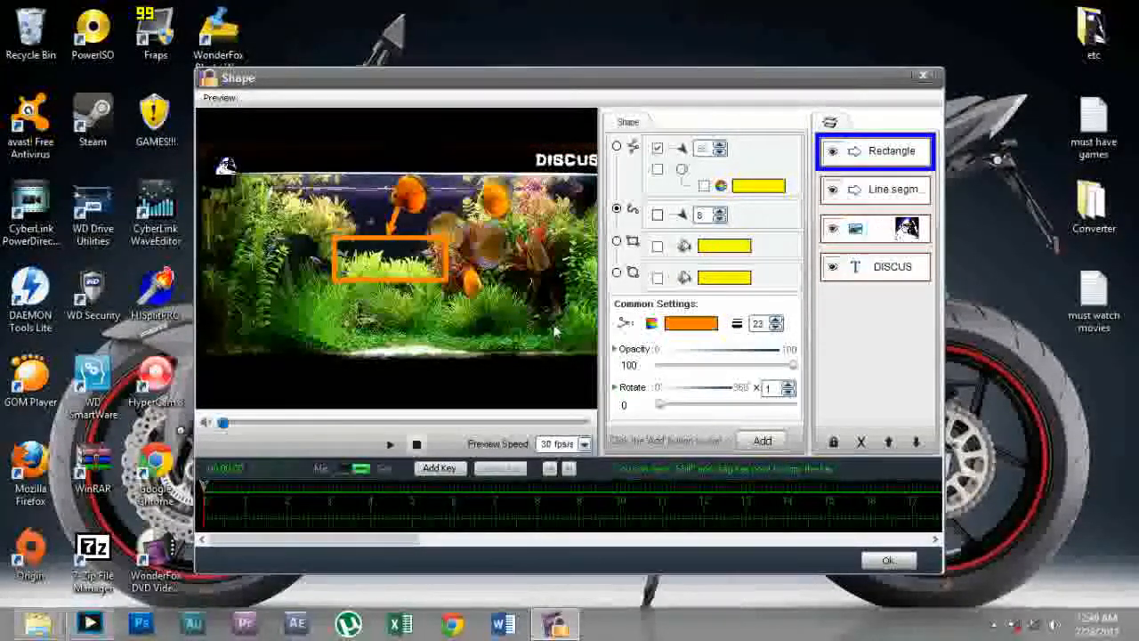
Accept the shapes and nudge the DISCUS text watermark to X 79.91% and Y 8.24%
click(893, 566)
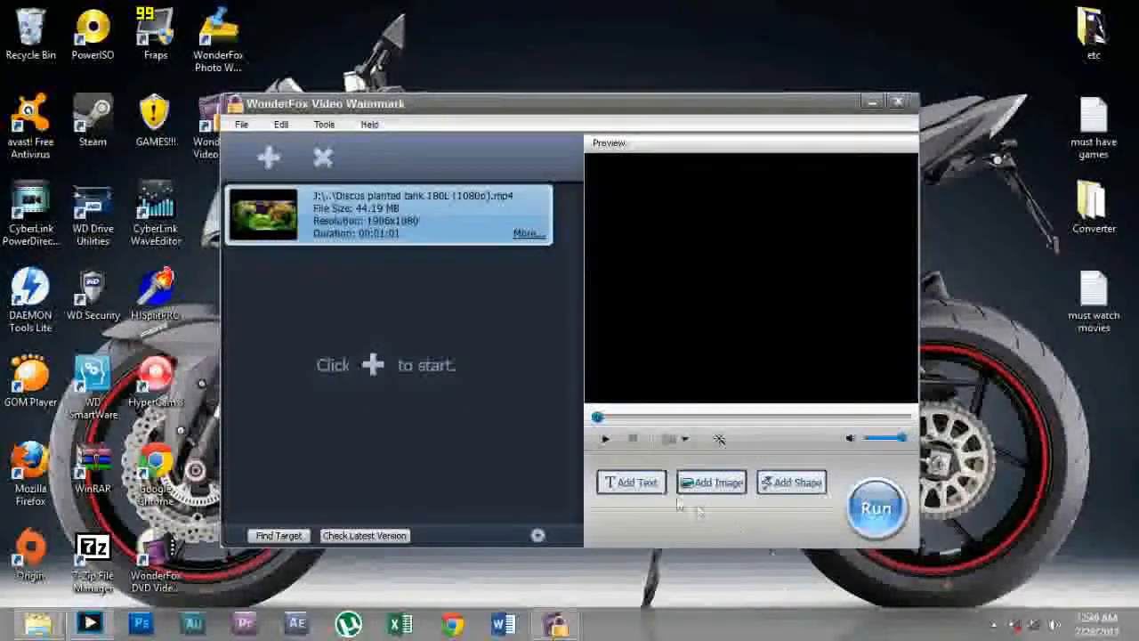
click(631, 482)
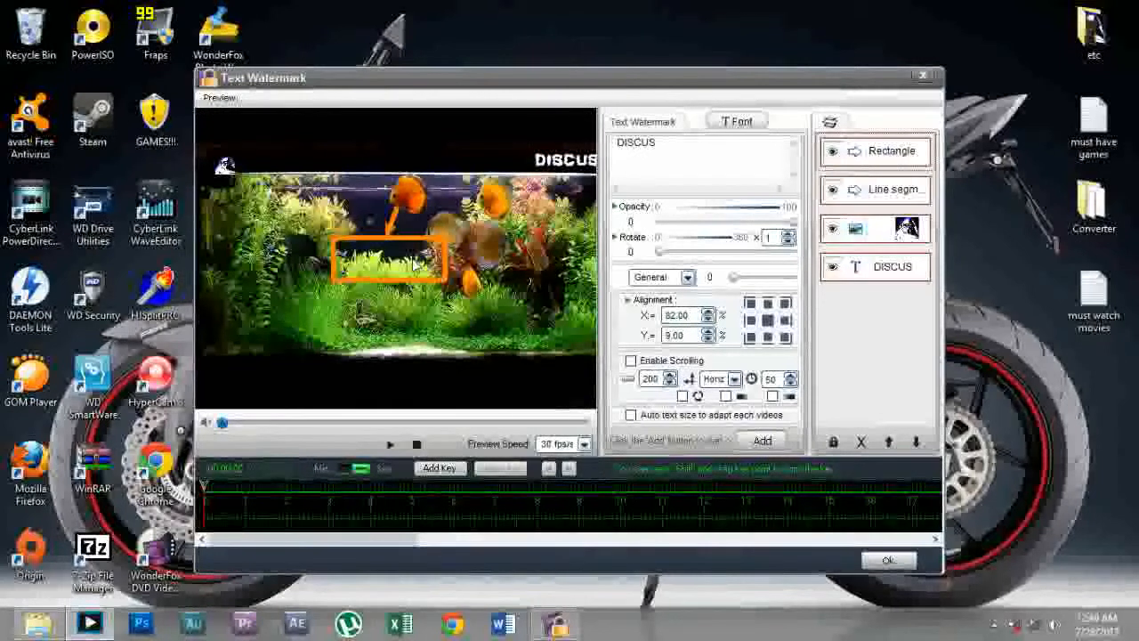
click(552, 158)
drag(552, 159, 544, 156)
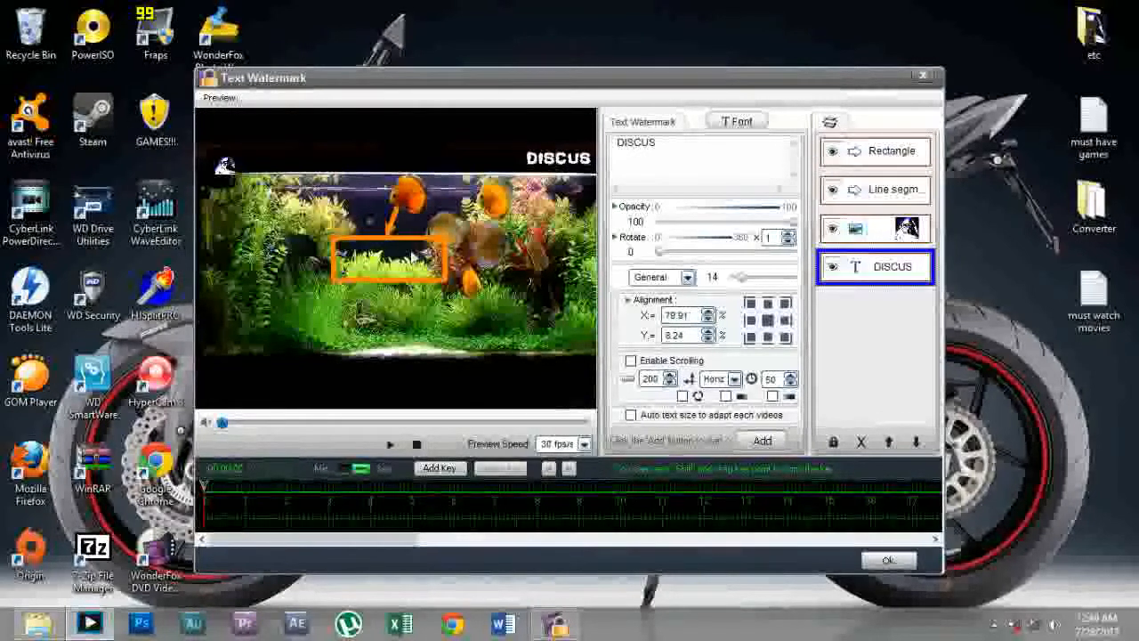
Add a second text watermark reading "FISH!!!!!" and place it inside the orange rectangle
click(763, 440)
drag(657, 143, 607, 144)
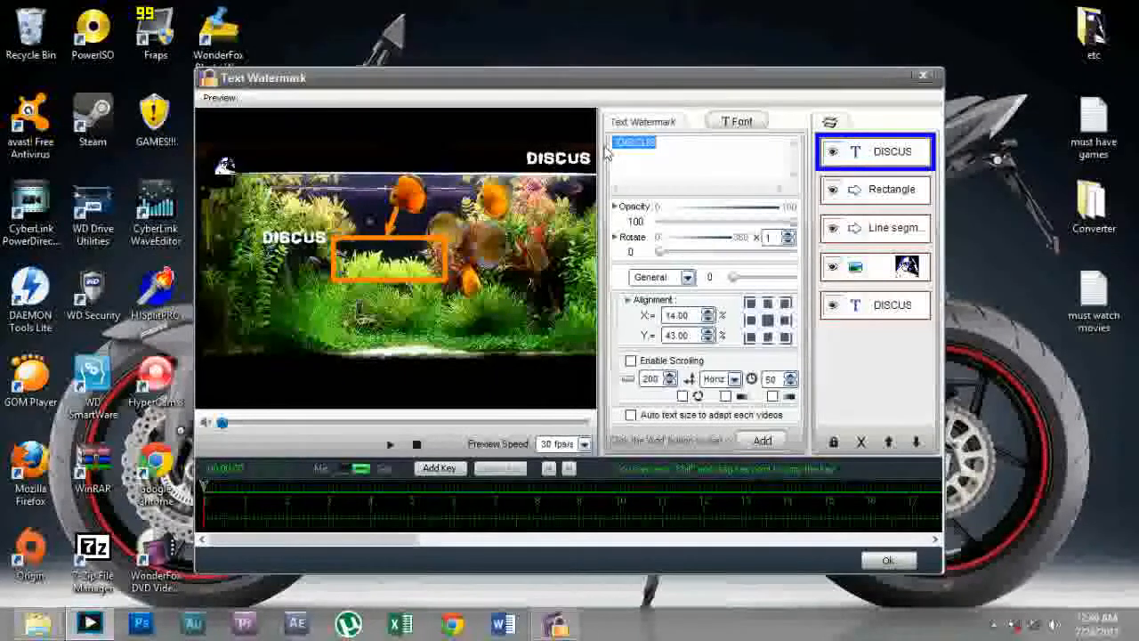
key(BackSpace)
text(H!!!!!)
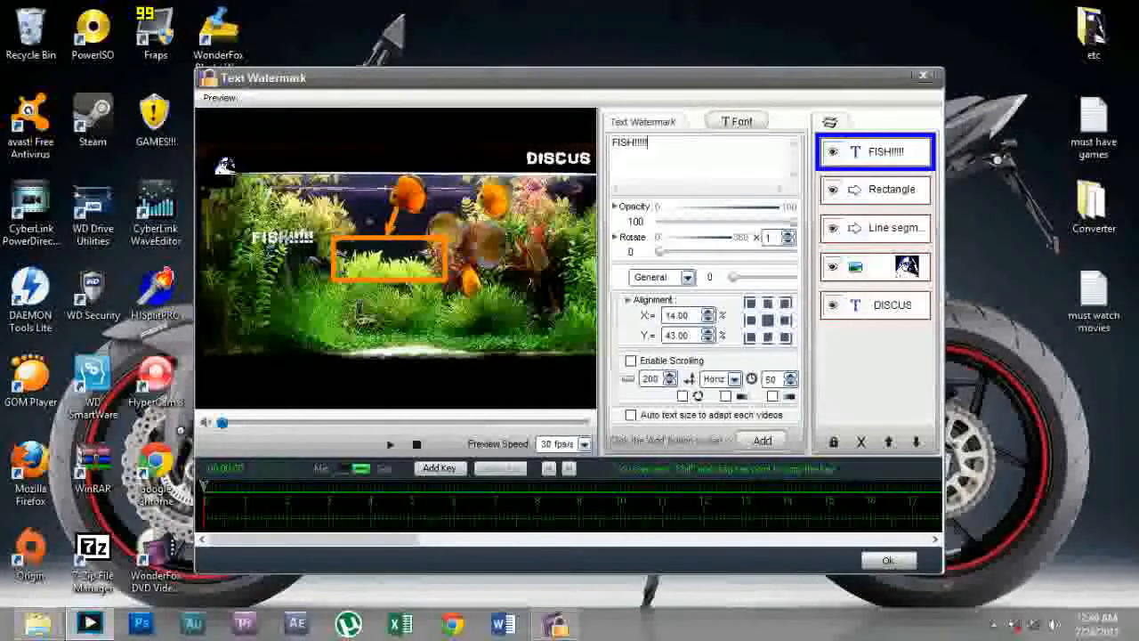
drag(283, 238, 388, 260)
Try orange as the font colour of the FISH!!!!! text and nudge it slightly within the rectangle
click(735, 122)
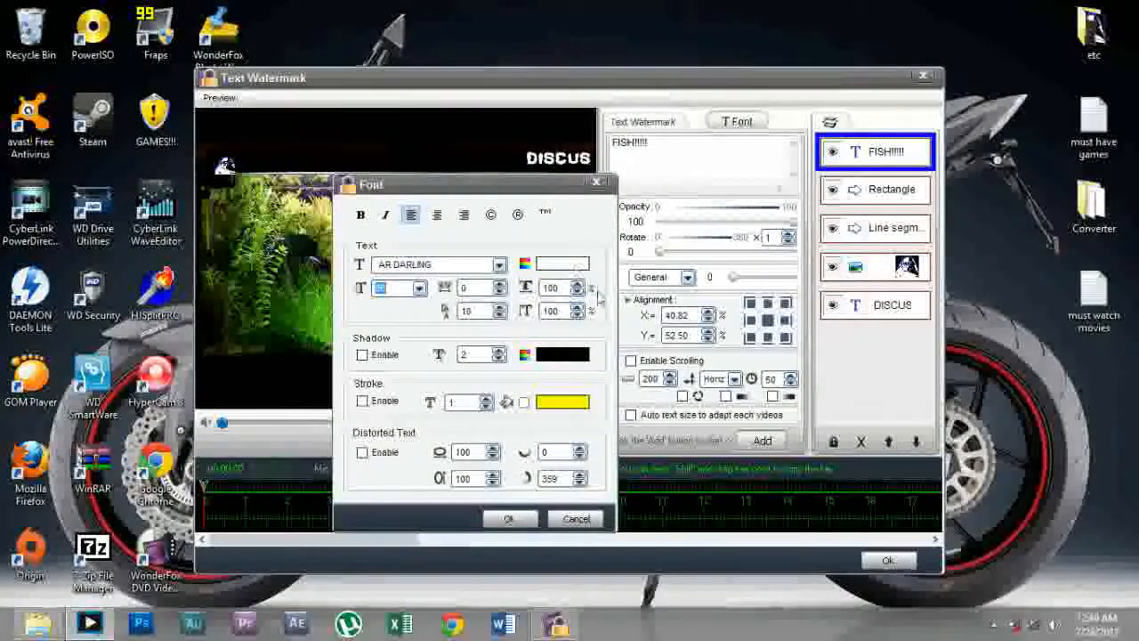
click(562, 265)
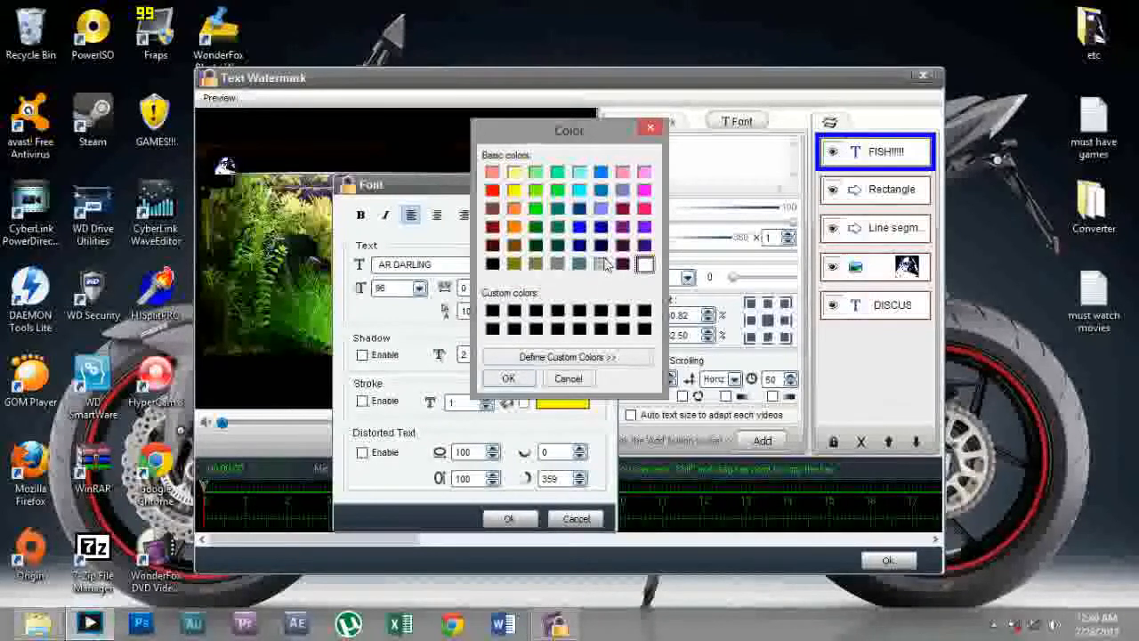
click(514, 228)
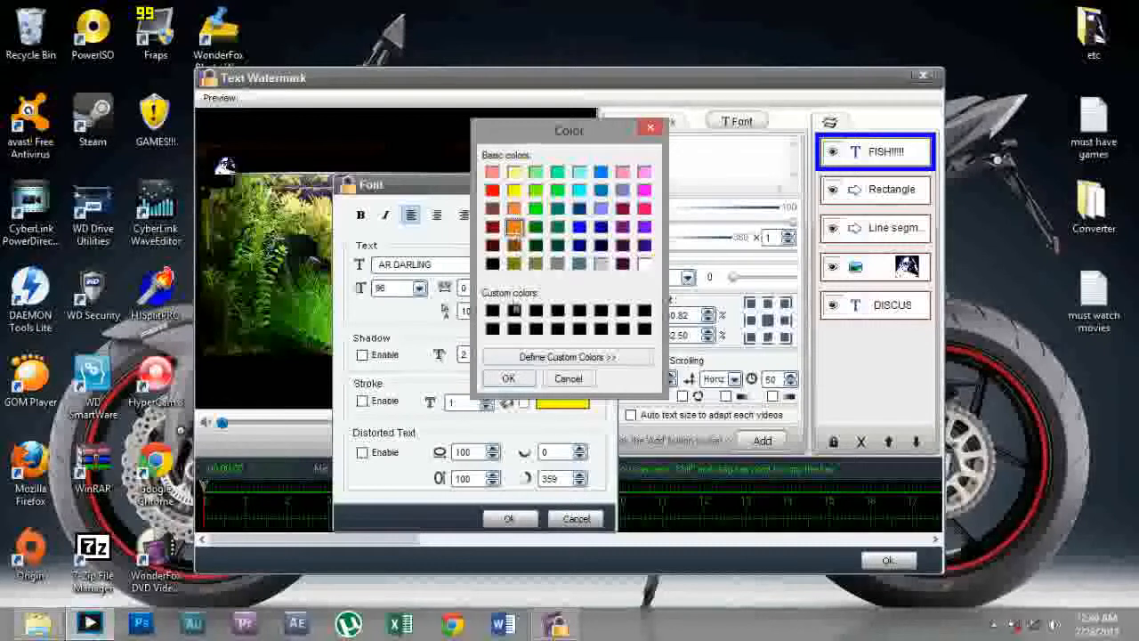
click(509, 378)
click(508, 519)
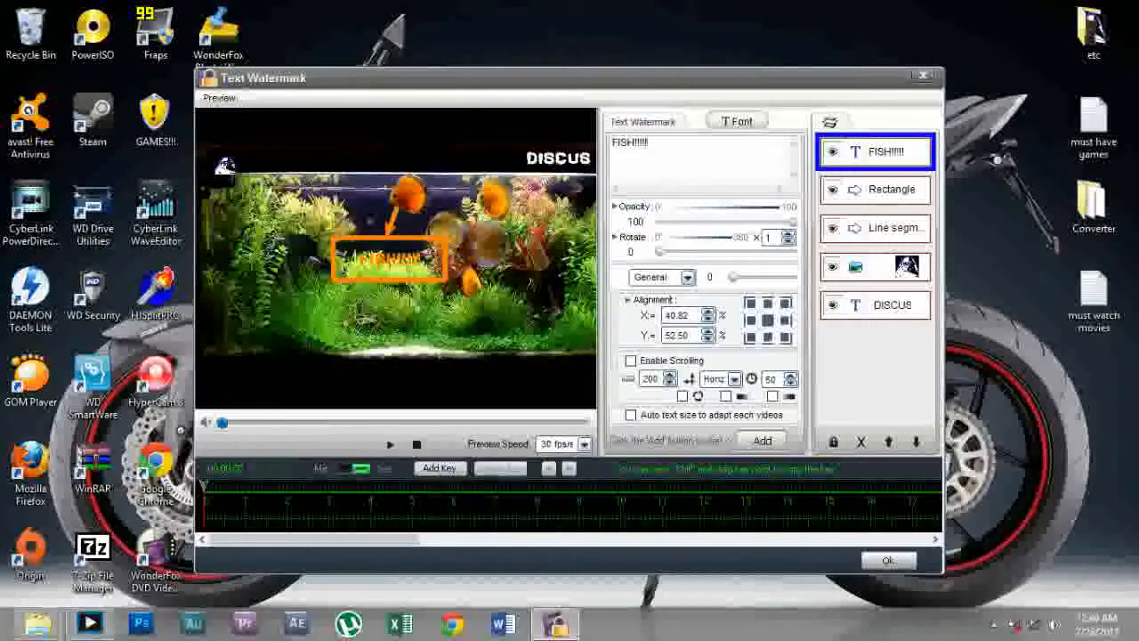
drag(382, 265, 383, 266)
Try black as the font colour of the FISH!!!!! text and move it slightly lower in the rectangle
click(717, 125)
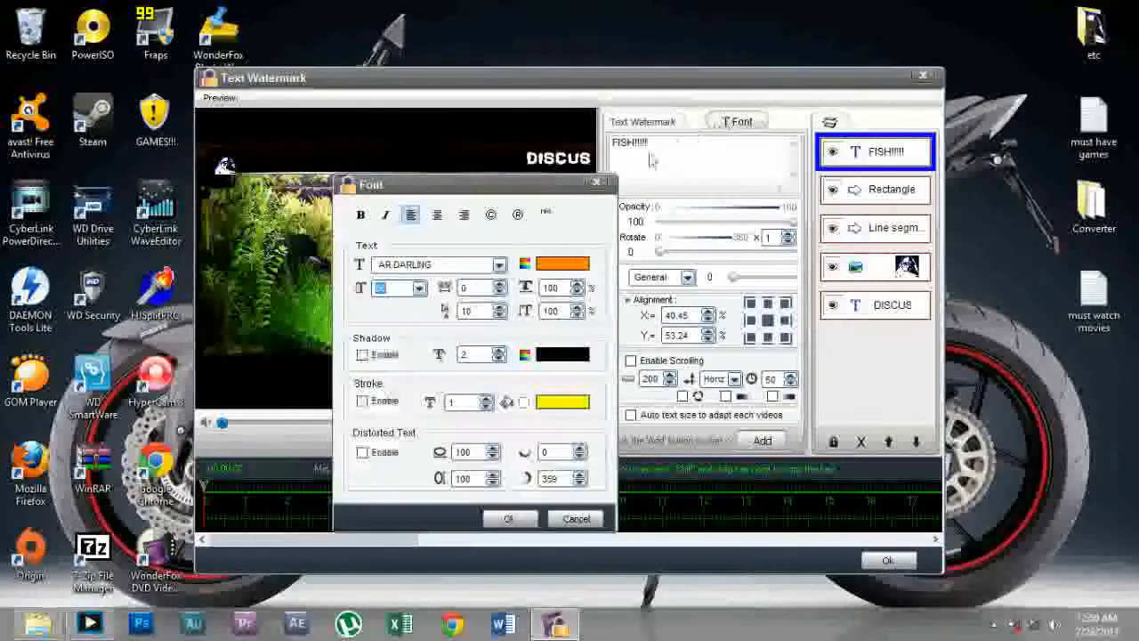
click(538, 265)
click(492, 264)
click(508, 379)
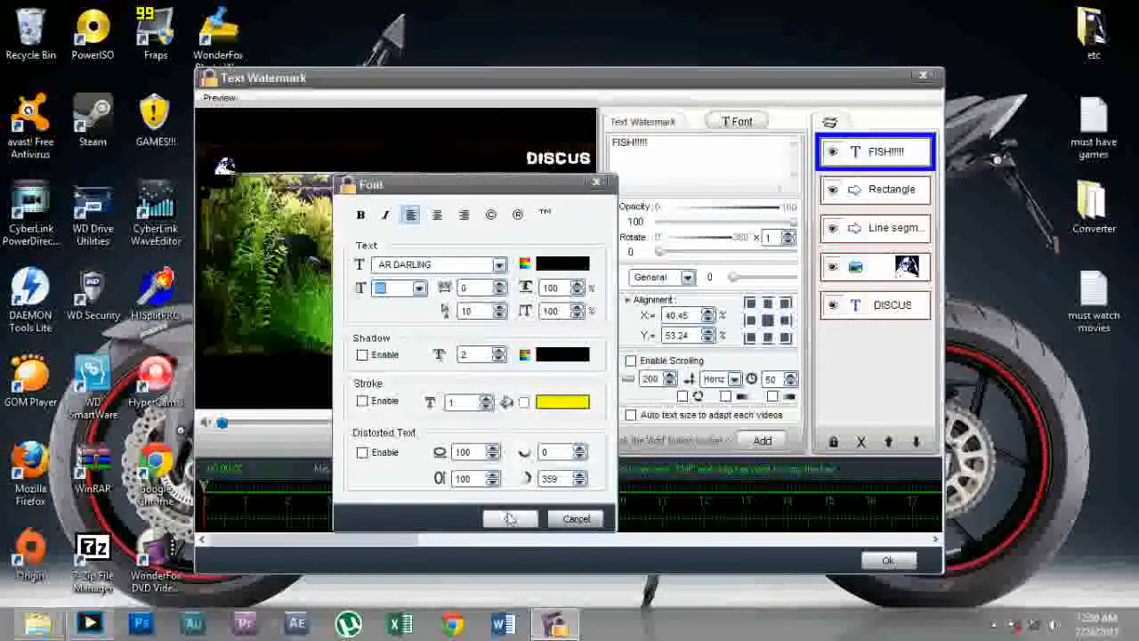
click(509, 519)
drag(393, 272, 390, 282)
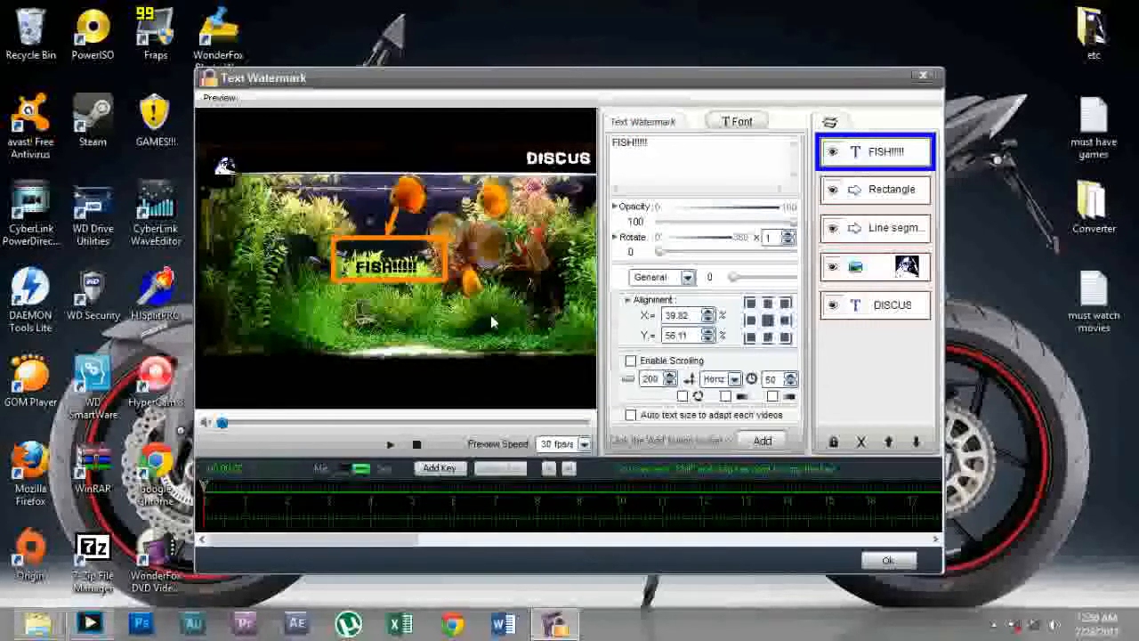
Try yellow as the font colour of the FISH!!!!! text
click(759, 125)
click(574, 265)
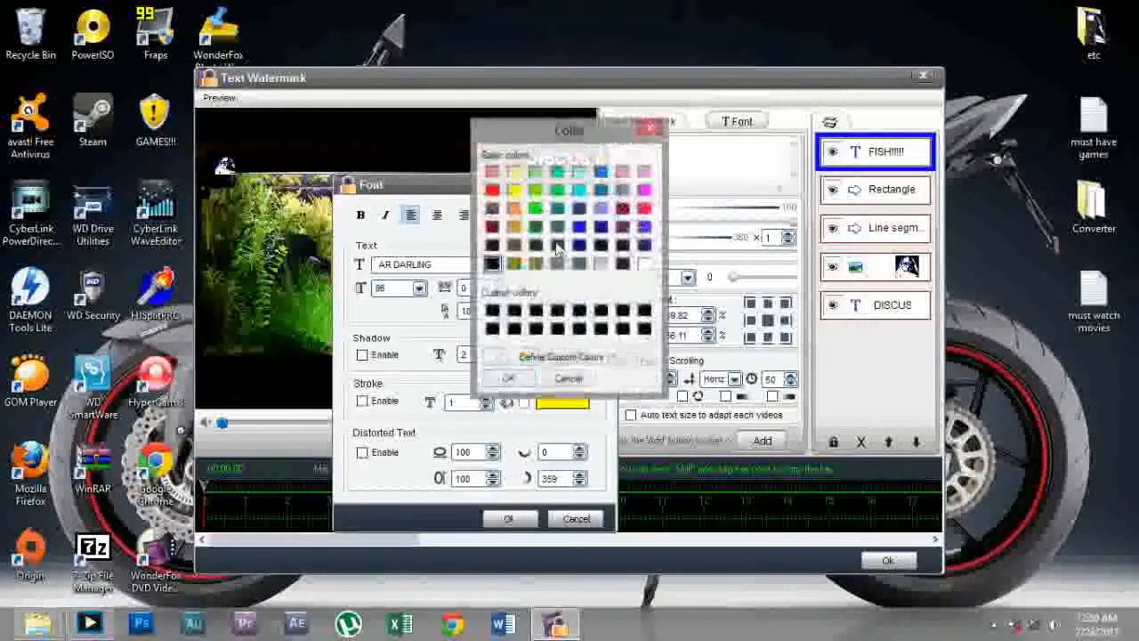
click(518, 192)
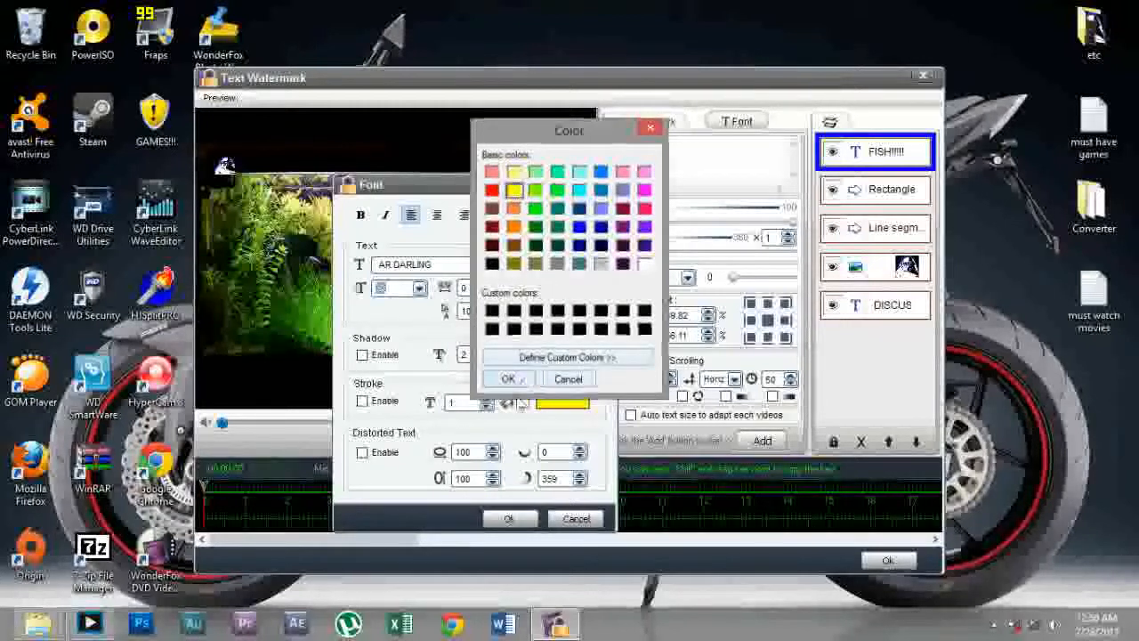
click(522, 380)
click(509, 519)
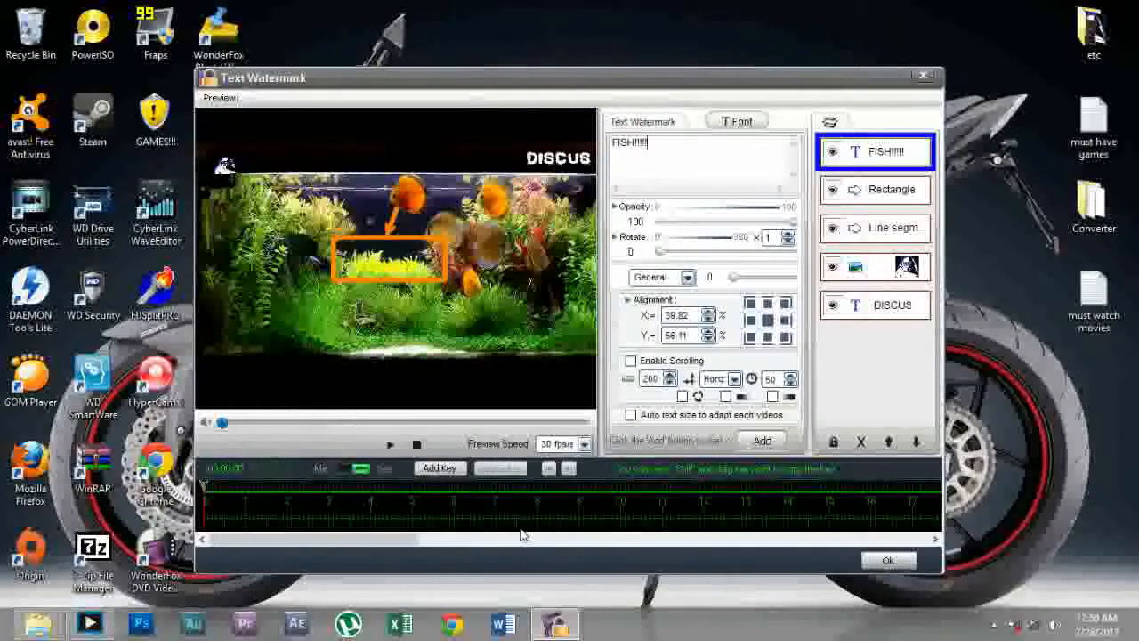
Set the FISH!!!!! text colour to red, centre it in the rectangle at about X 40.24% and Y 54.63%, and accept
click(739, 122)
click(574, 264)
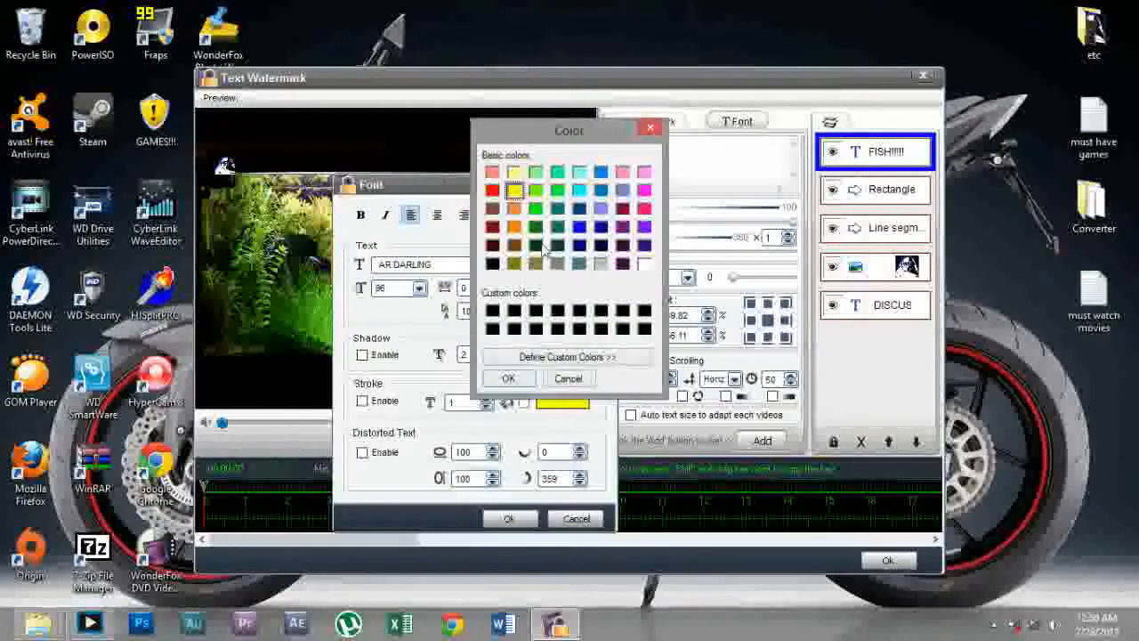
click(492, 190)
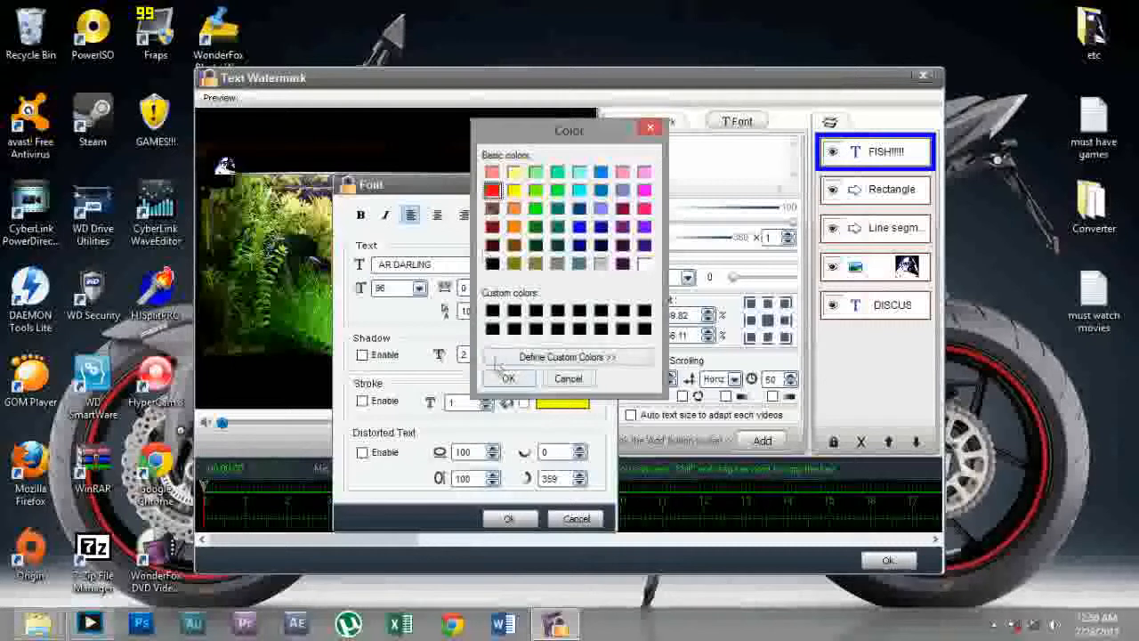
click(508, 379)
click(504, 519)
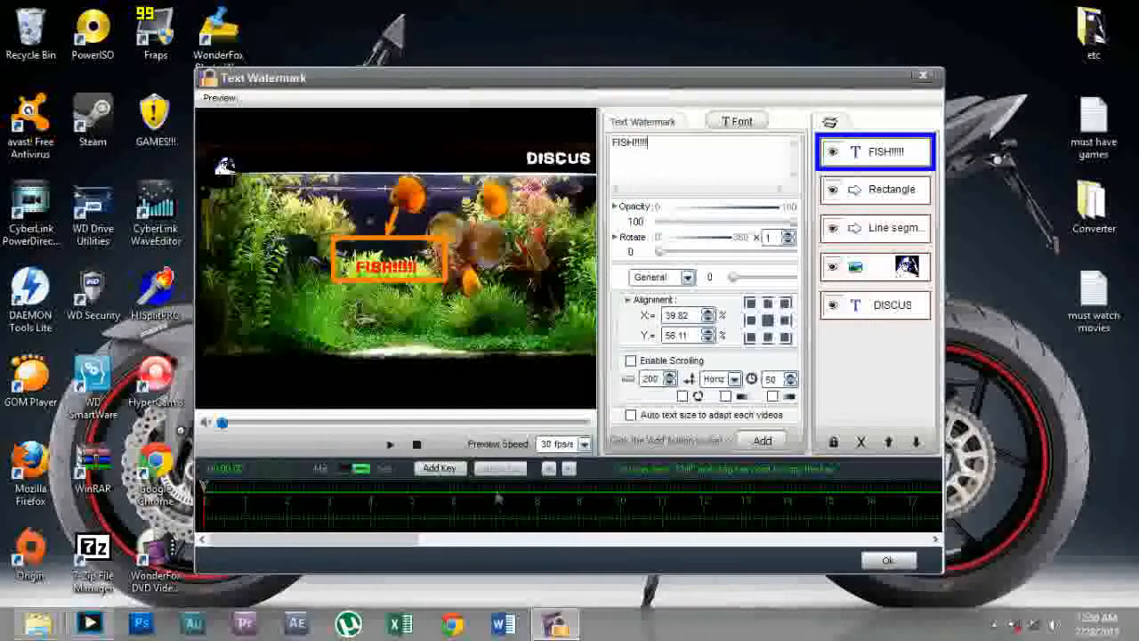
drag(390, 272, 388, 266)
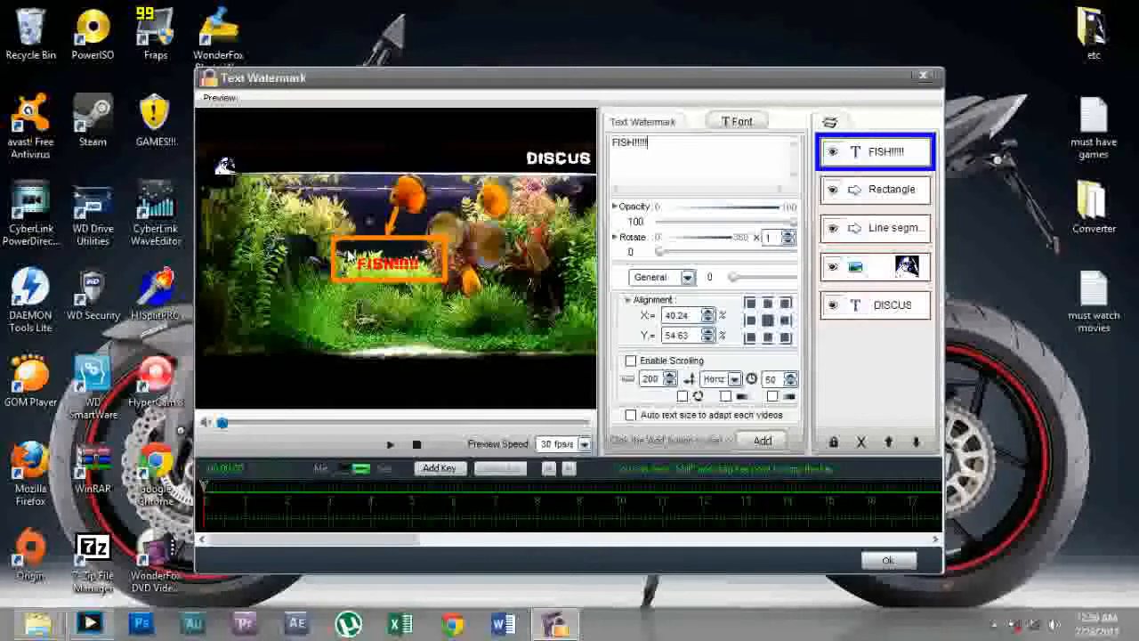
click(897, 558)
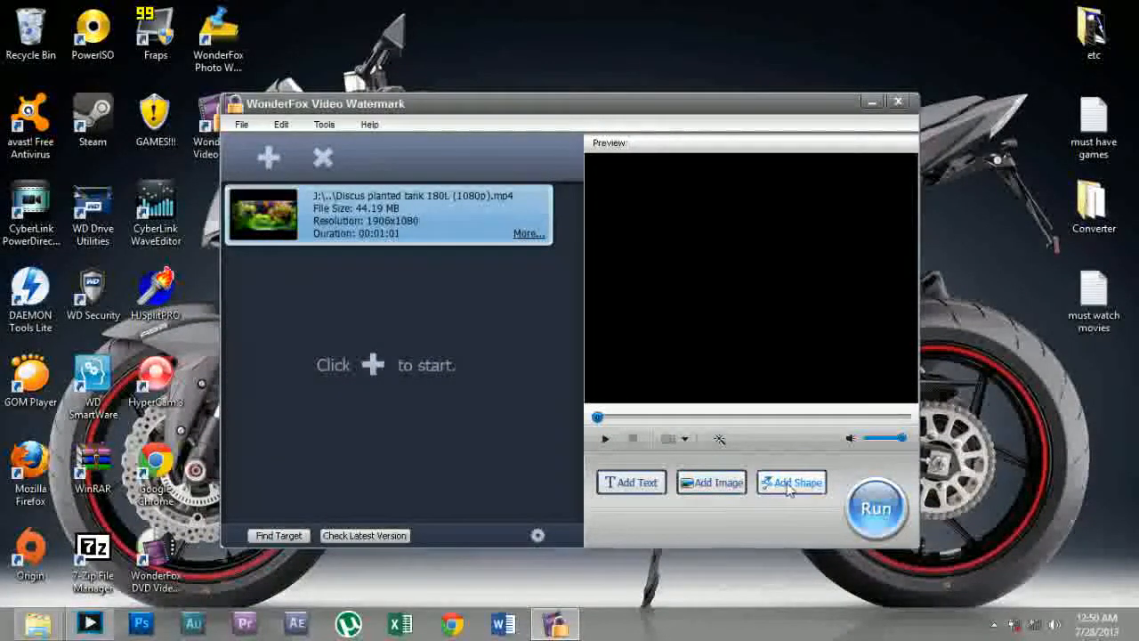
Add keyframes for the FISH!!!!! text at 0 and 3 seconds, with opacity 0 at the second one, and accept
click(634, 483)
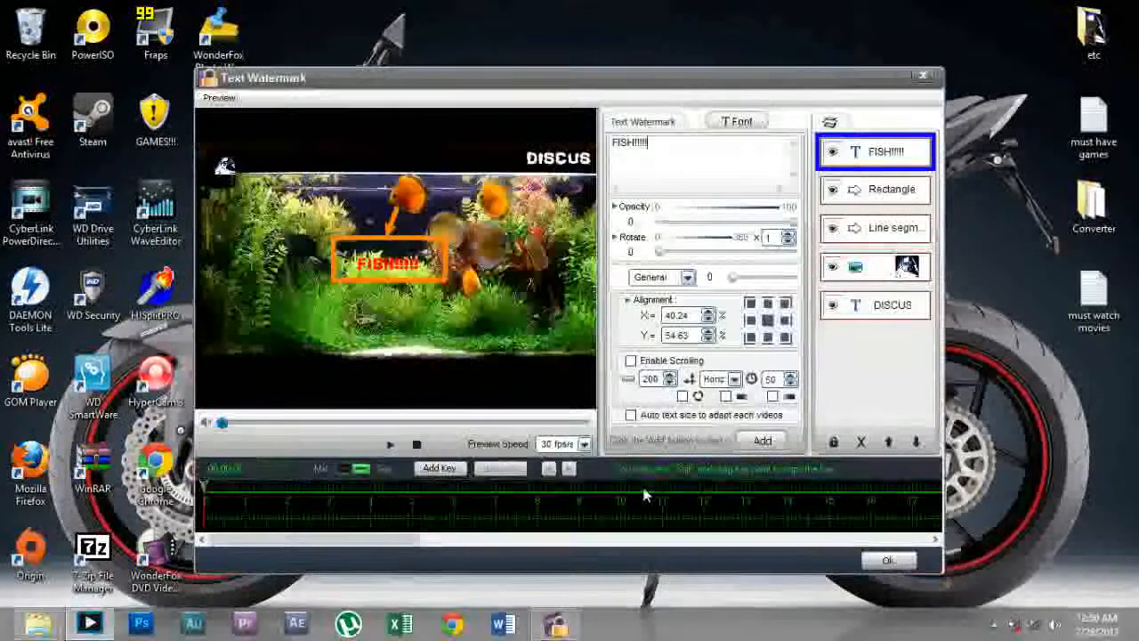
click(439, 468)
click(204, 517)
drag(204, 482, 331, 484)
click(439, 469)
drag(785, 222, 657, 224)
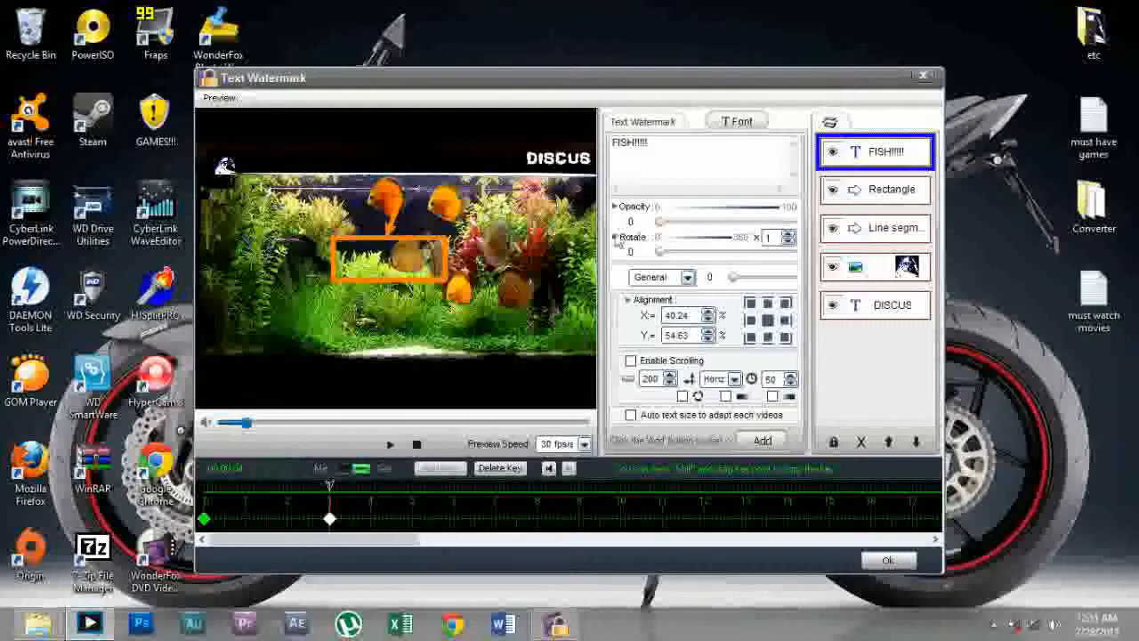
click(893, 562)
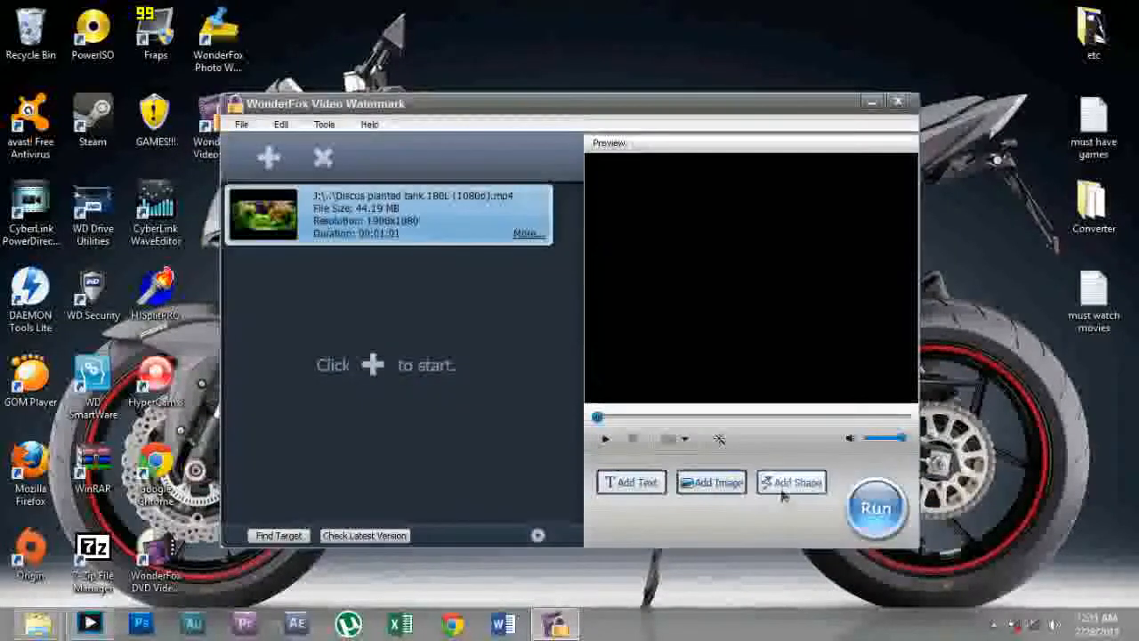
Add keyframes for the rectangle at 0 and 3 seconds and lower the opacity to 1 at the second one
click(782, 491)
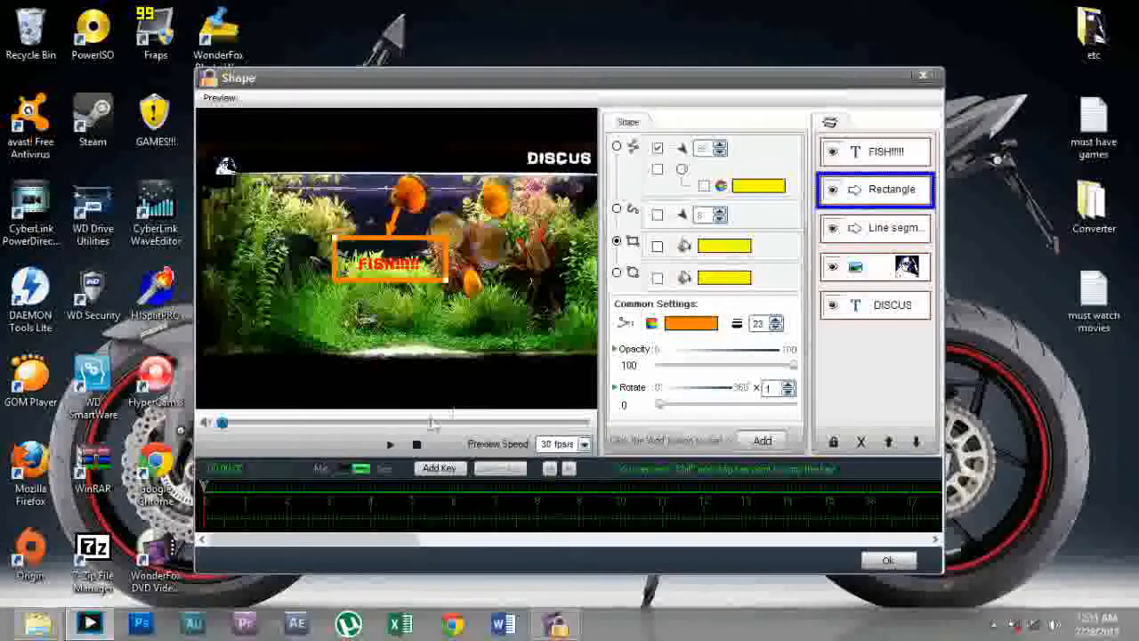
click(439, 468)
drag(261, 485, 329, 487)
click(437, 469)
drag(794, 366, 663, 366)
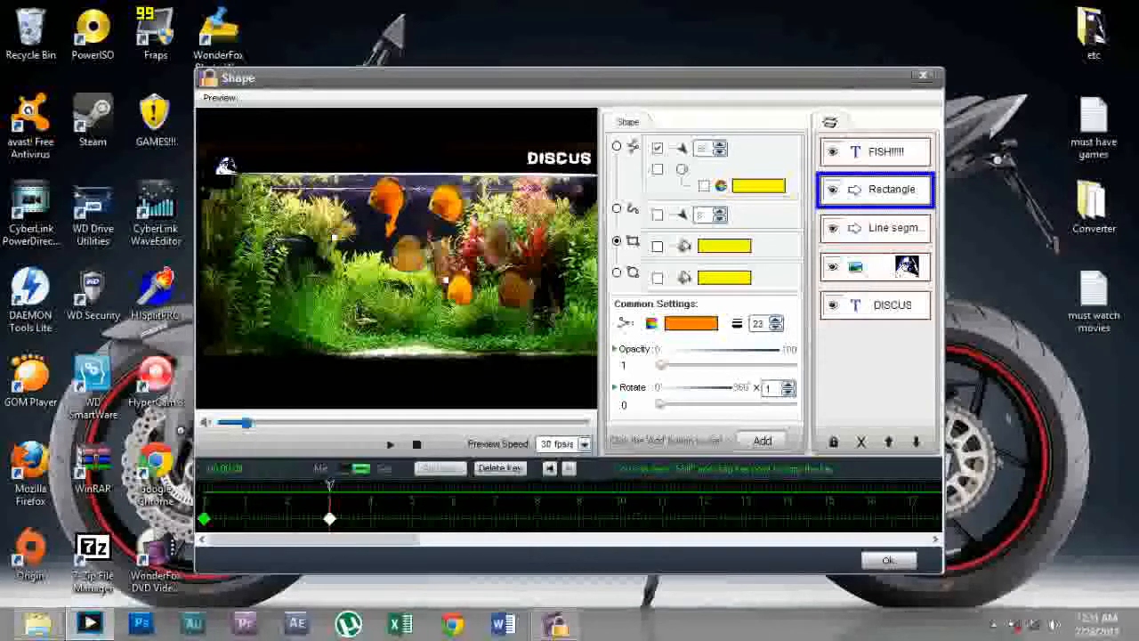
Add keyframes for the line segment arrow at 0 and 3 seconds, with opacity 0 at the second one, and accept
click(883, 233)
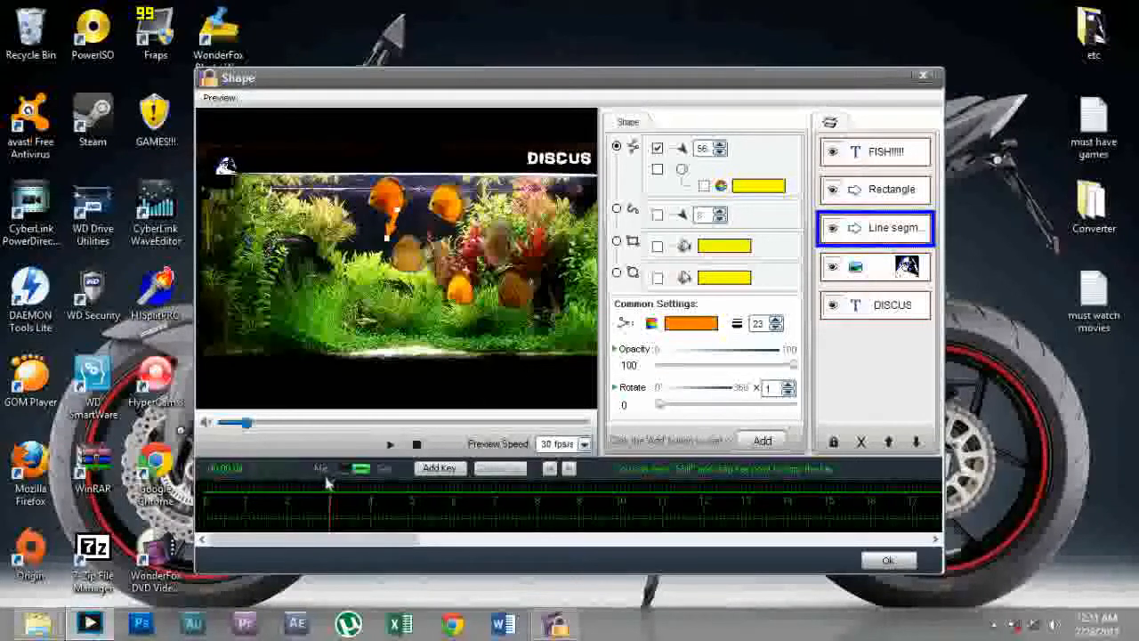
drag(317, 486, 216, 486)
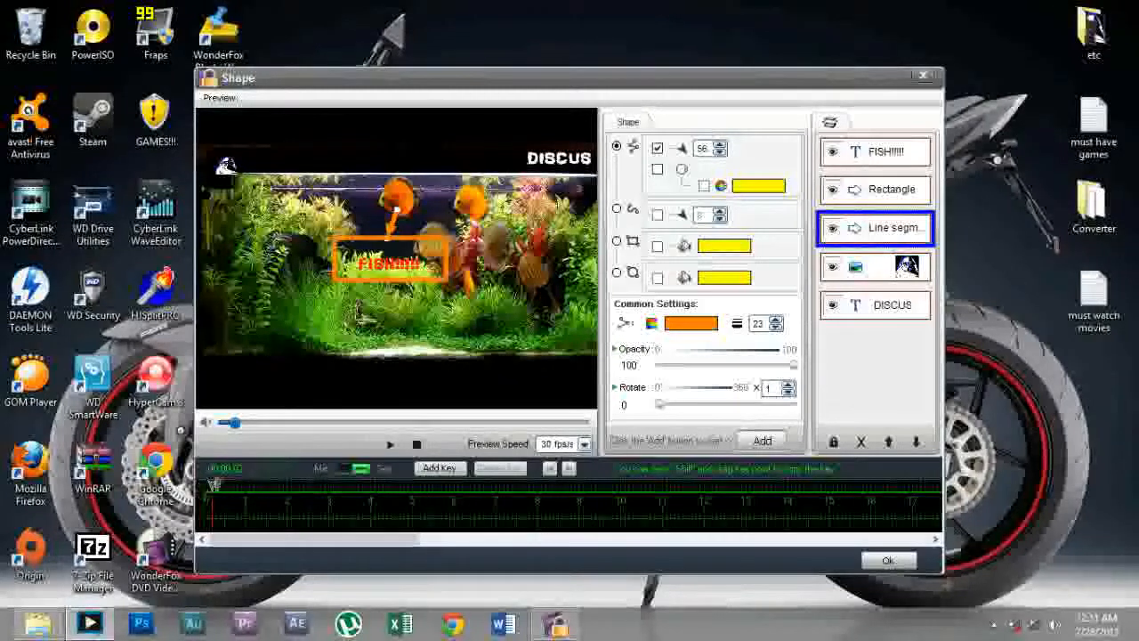
click(423, 449)
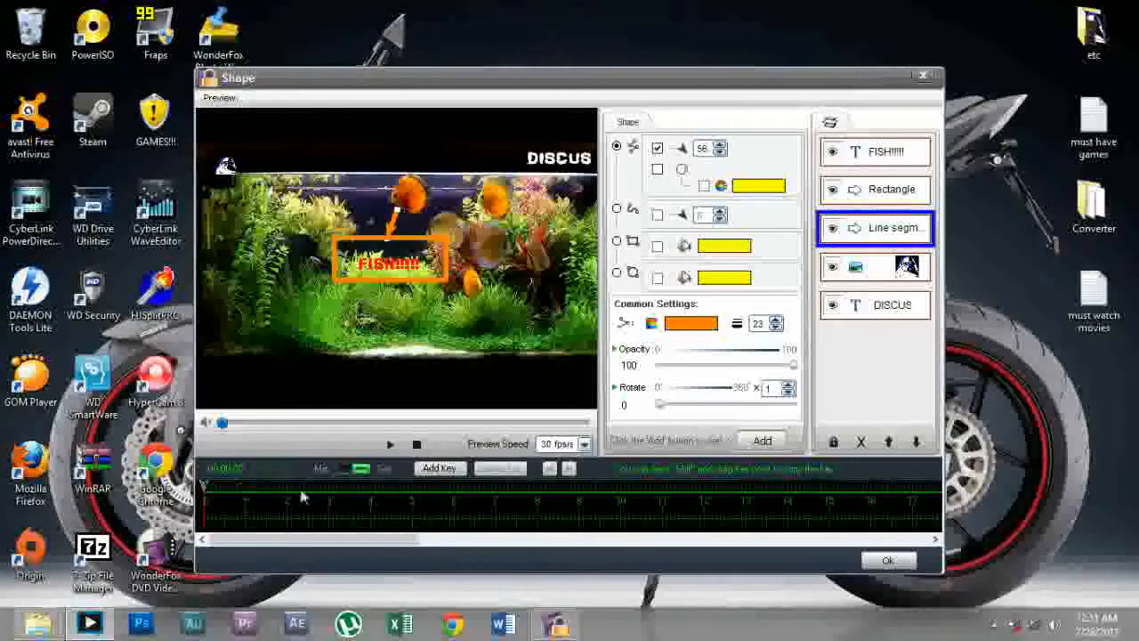
click(438, 468)
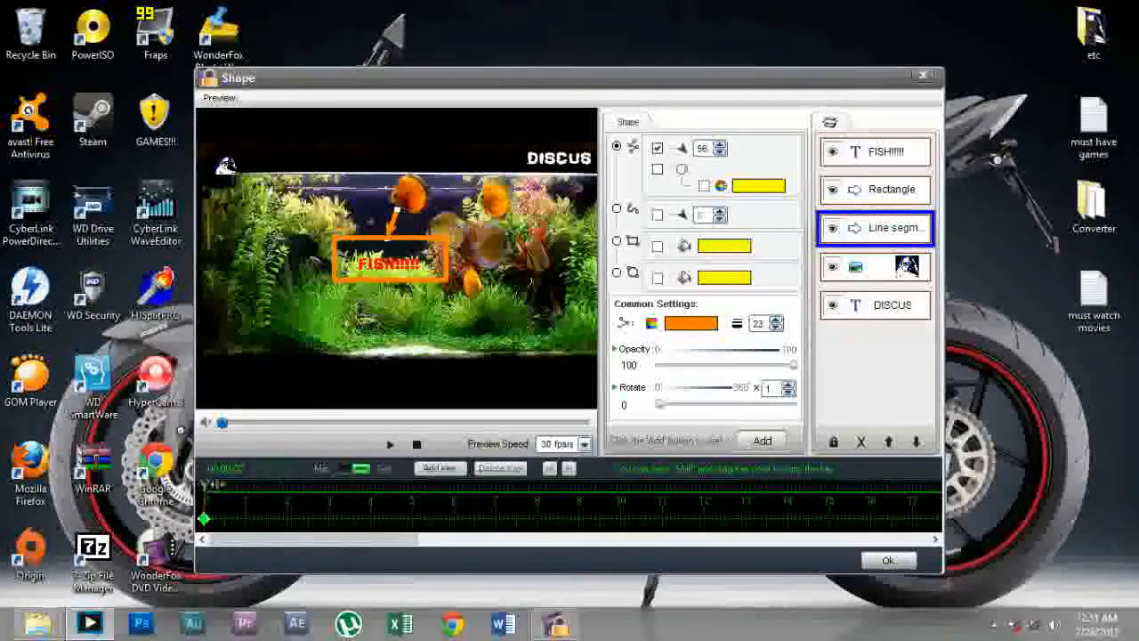
click(329, 485)
click(439, 469)
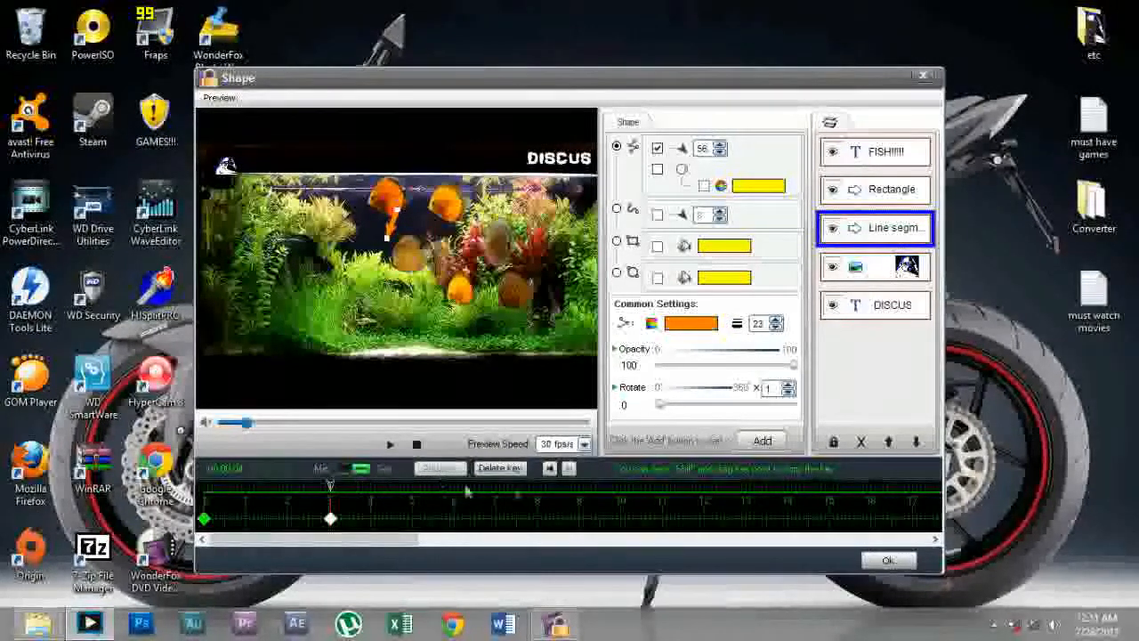
drag(792, 367, 658, 375)
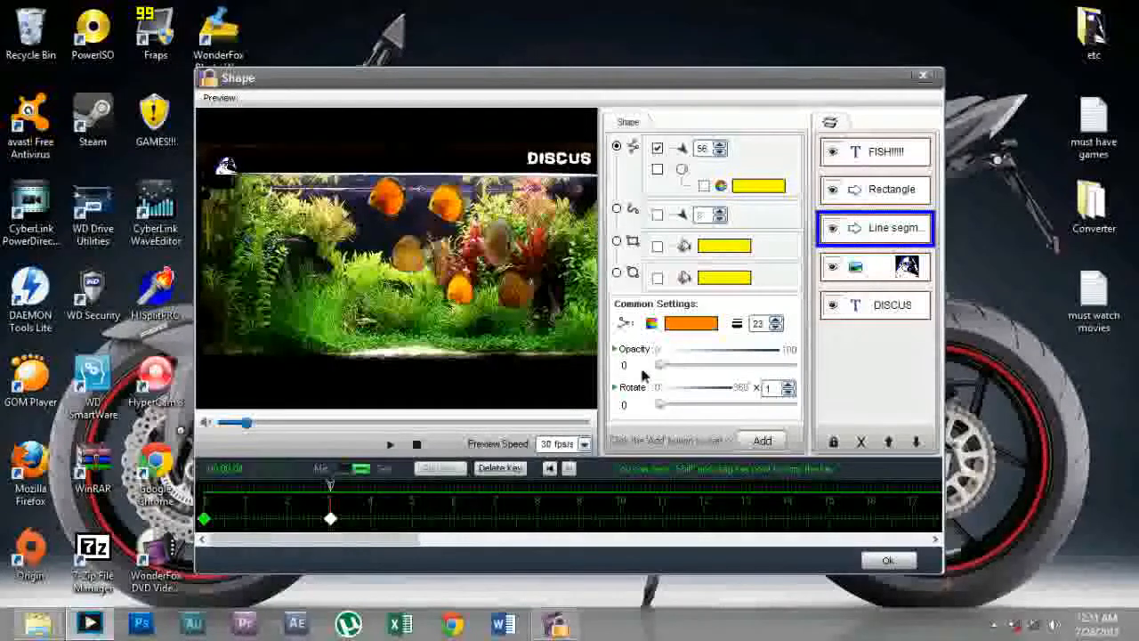
click(908, 563)
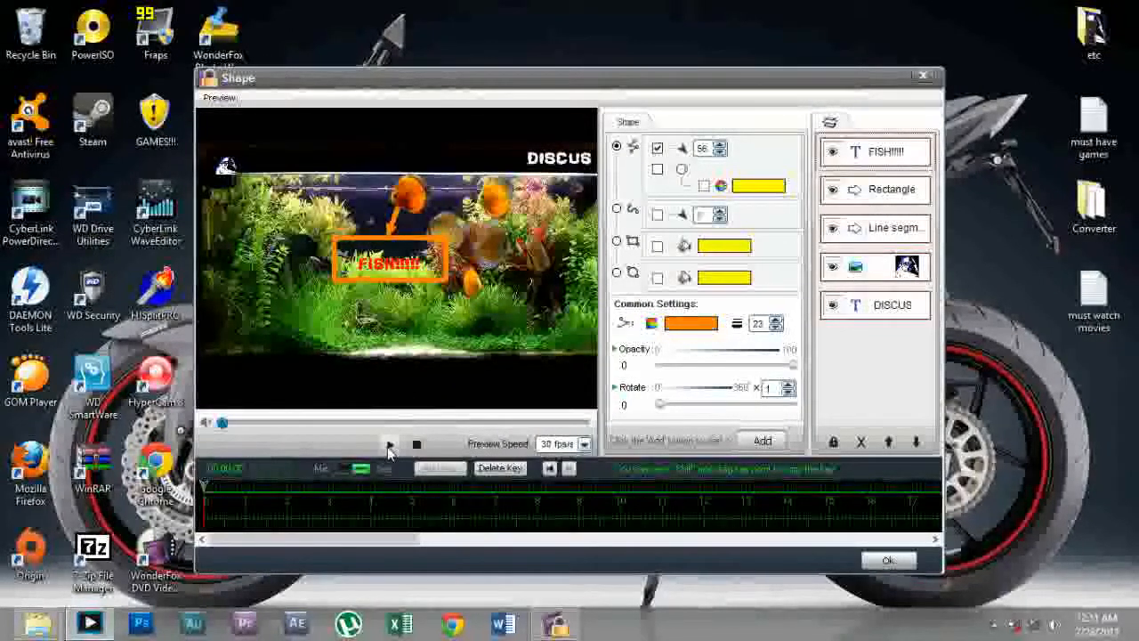
Play the preview to check how the arrow, rectangle and FISH!!!!! text fade out, stop it and accept the shape settings
click(388, 448)
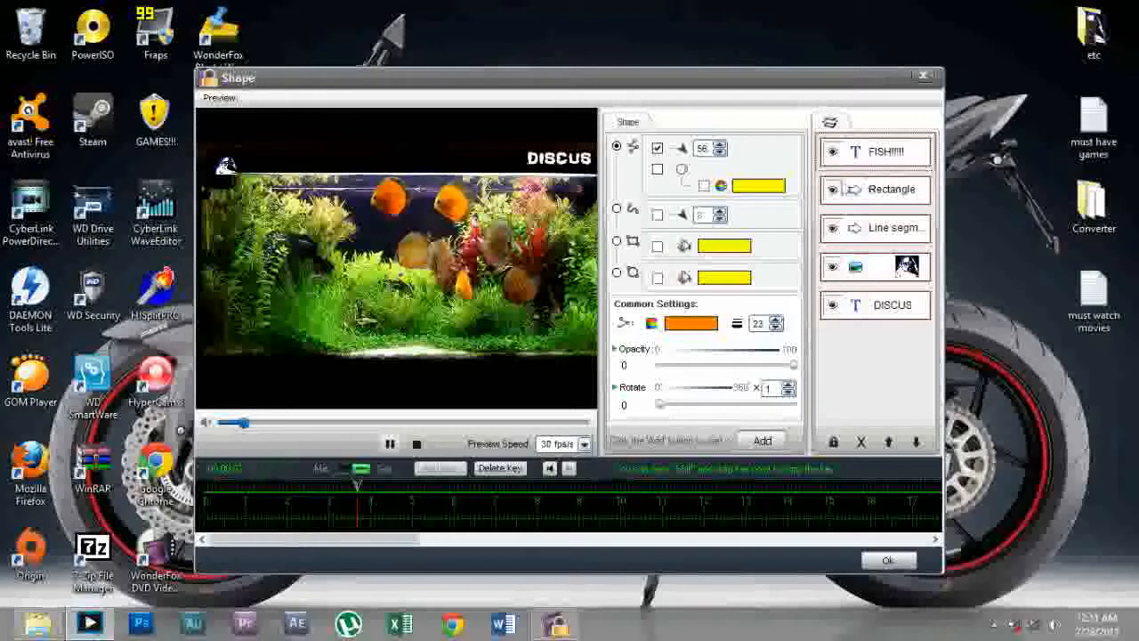
click(415, 443)
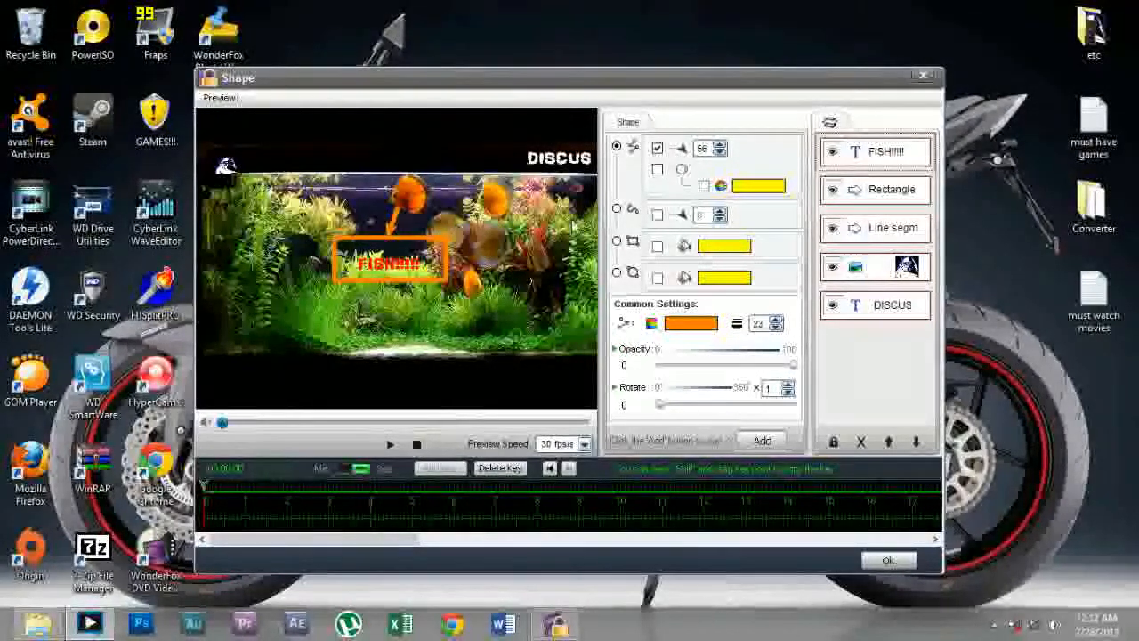
drag(464, 82, 503, 79)
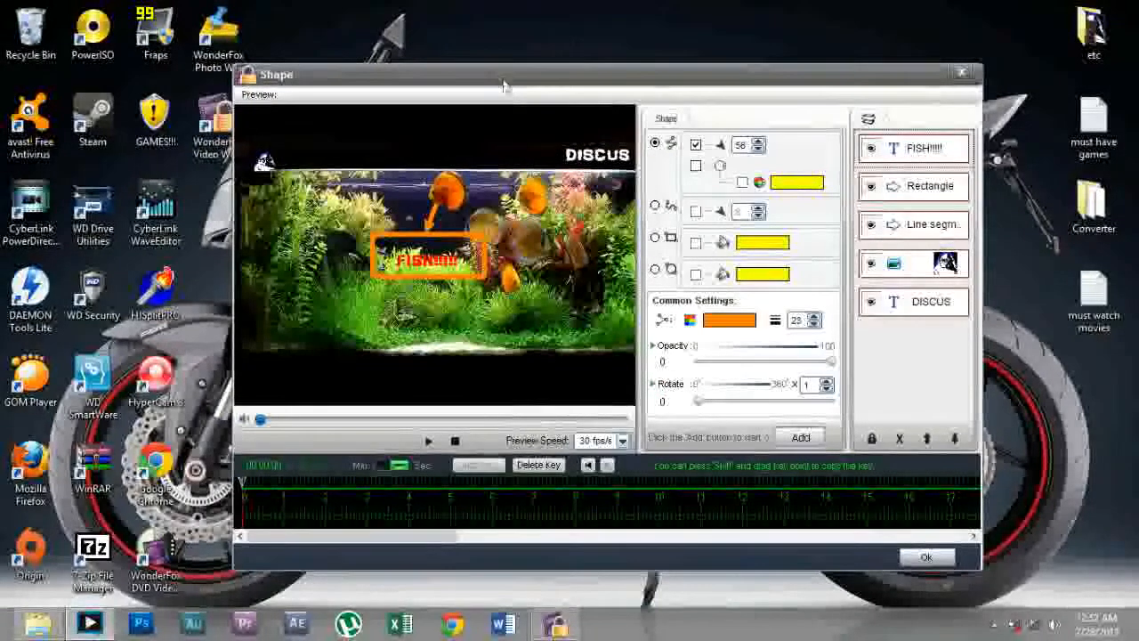
click(925, 558)
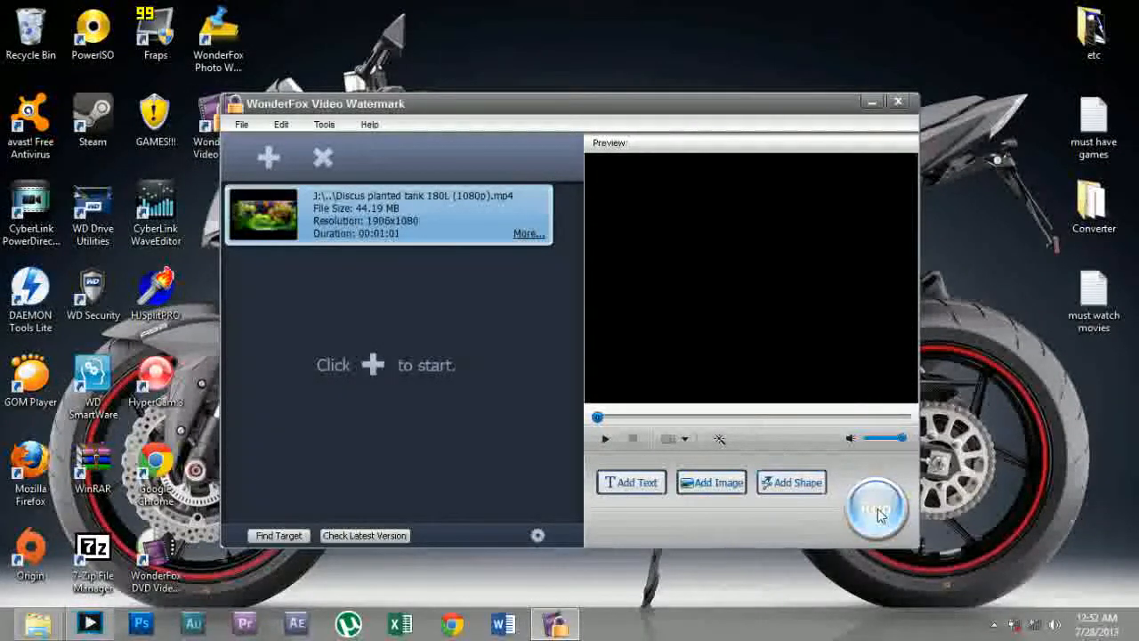
Open the video effects, view the Contrast and Saturation settings and try Mosaic at about a third of its range
click(721, 440)
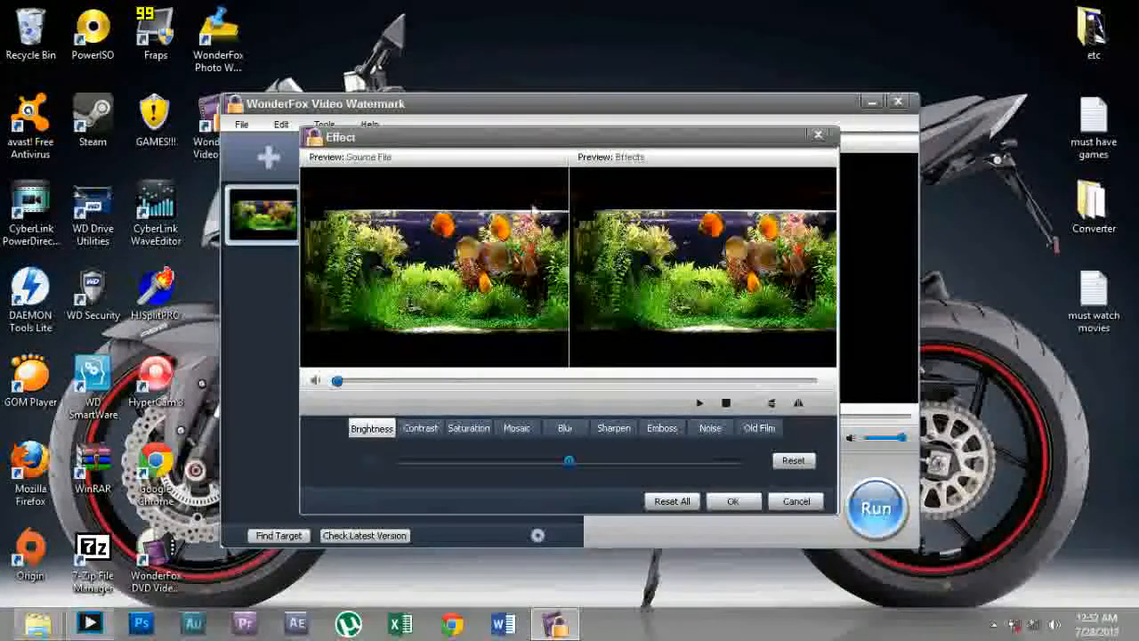
drag(550, 142, 555, 132)
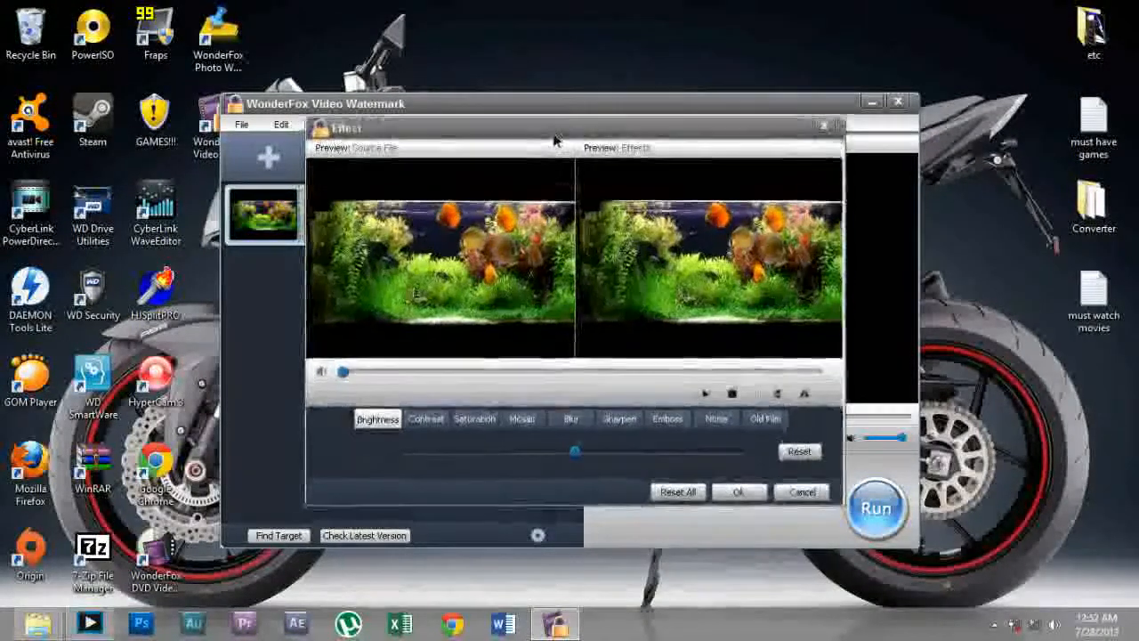
click(443, 420)
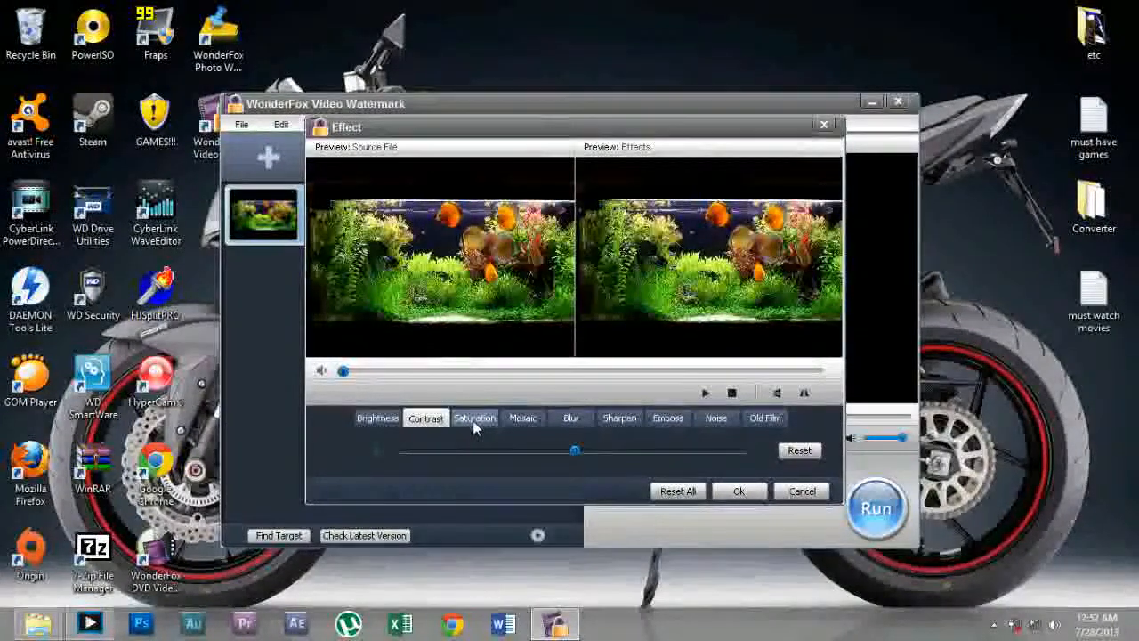
click(475, 420)
click(520, 421)
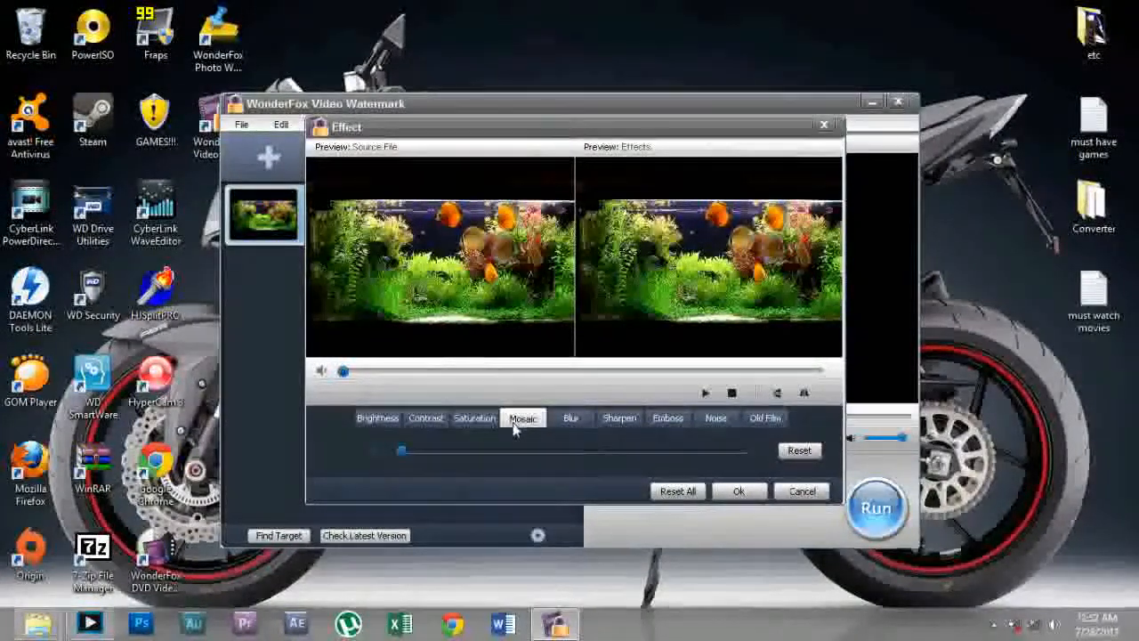
drag(403, 452, 511, 453)
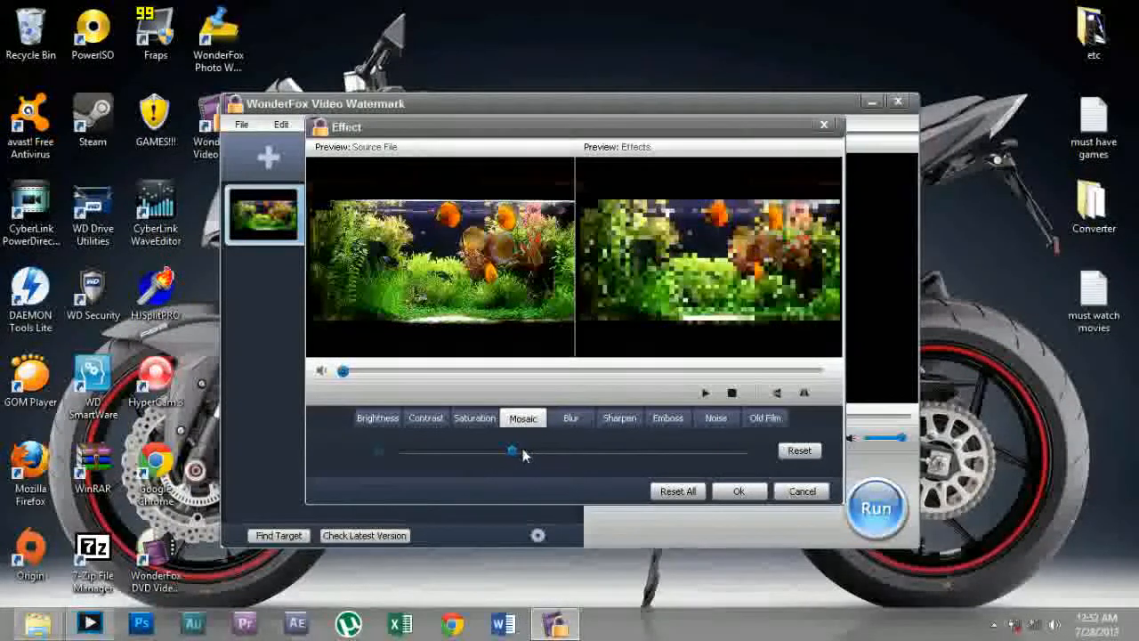
Try the Blur effect at about half of its range and the Emboss effect slightly below half
click(569, 418)
drag(441, 458, 584, 455)
click(617, 423)
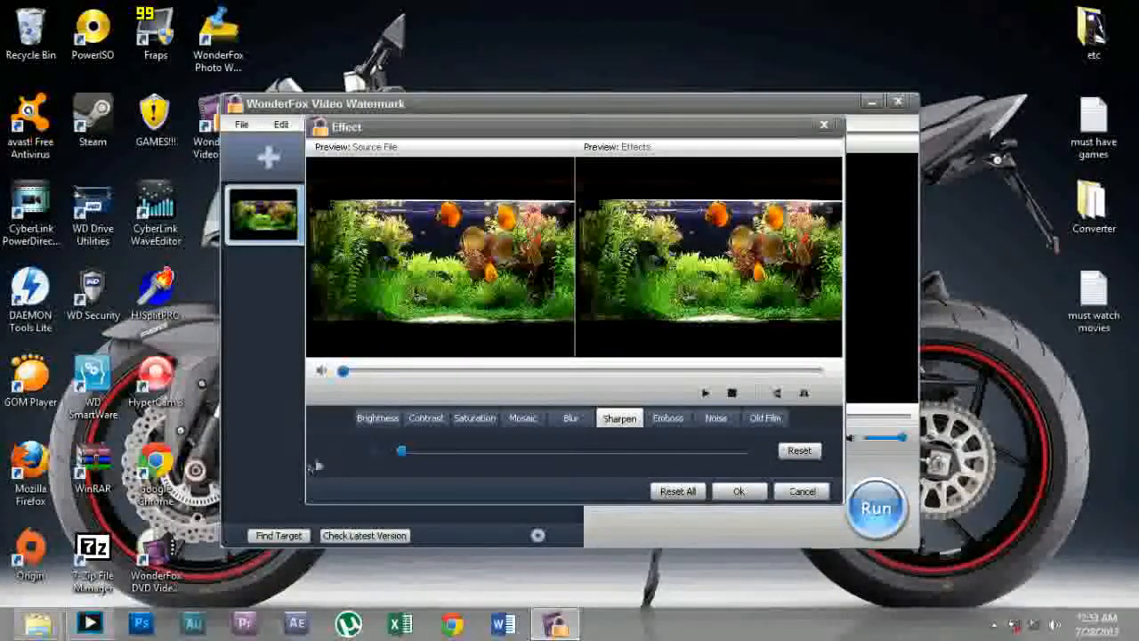
click(651, 426)
drag(401, 452, 550, 453)
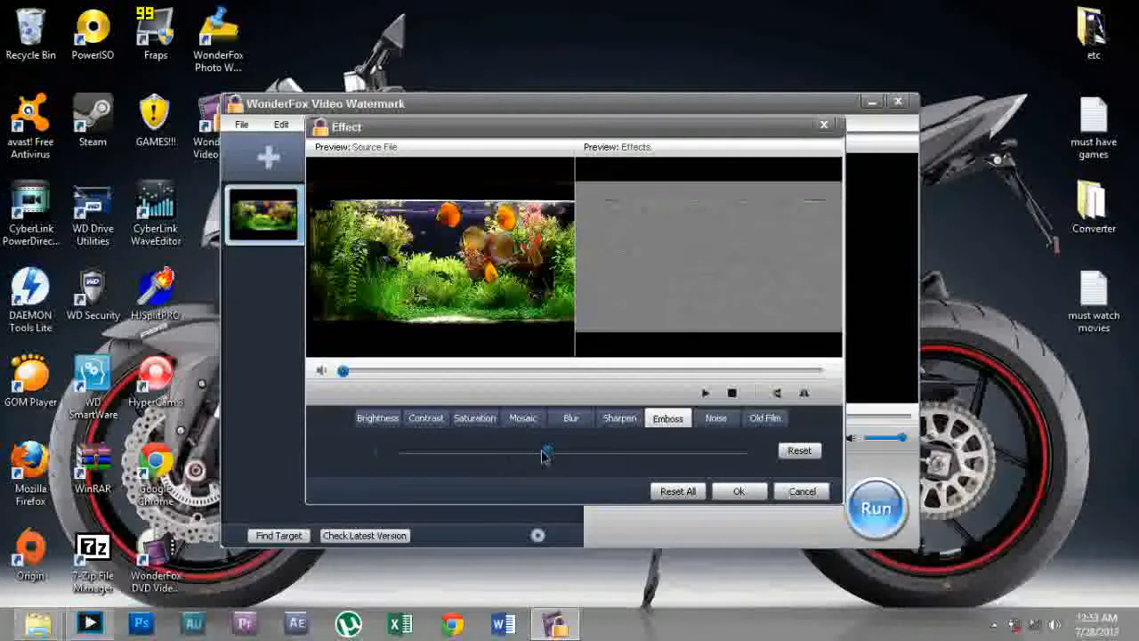
Try the Noise effect and different strengths of the Old Film effect, and return Old Film to zero
click(701, 424)
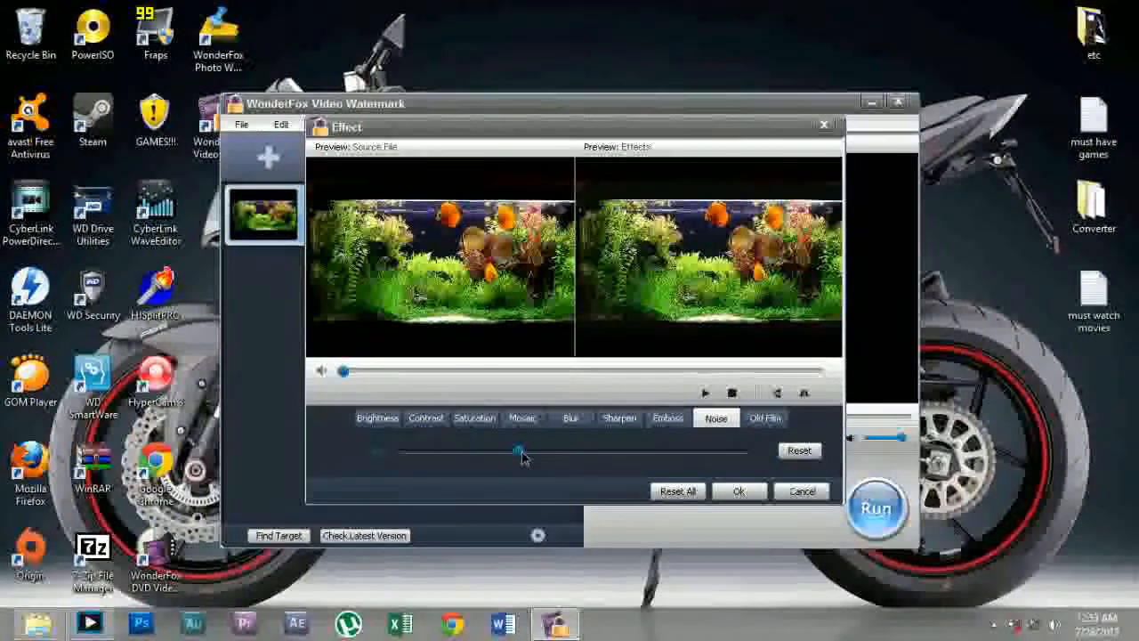
click(765, 417)
drag(399, 452, 544, 449)
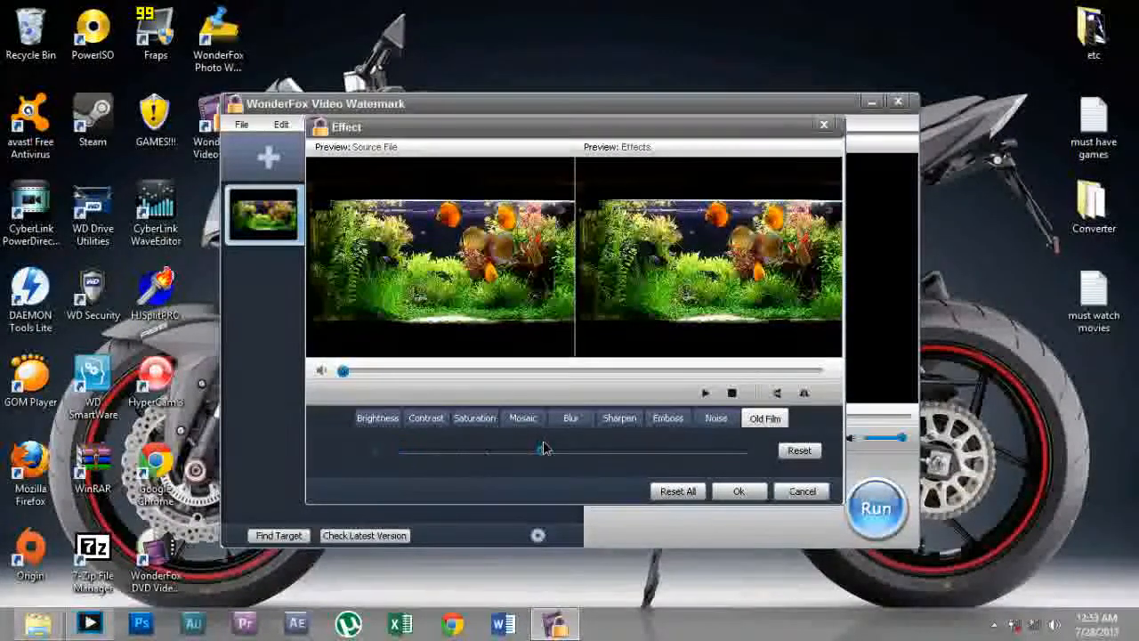
click(679, 457)
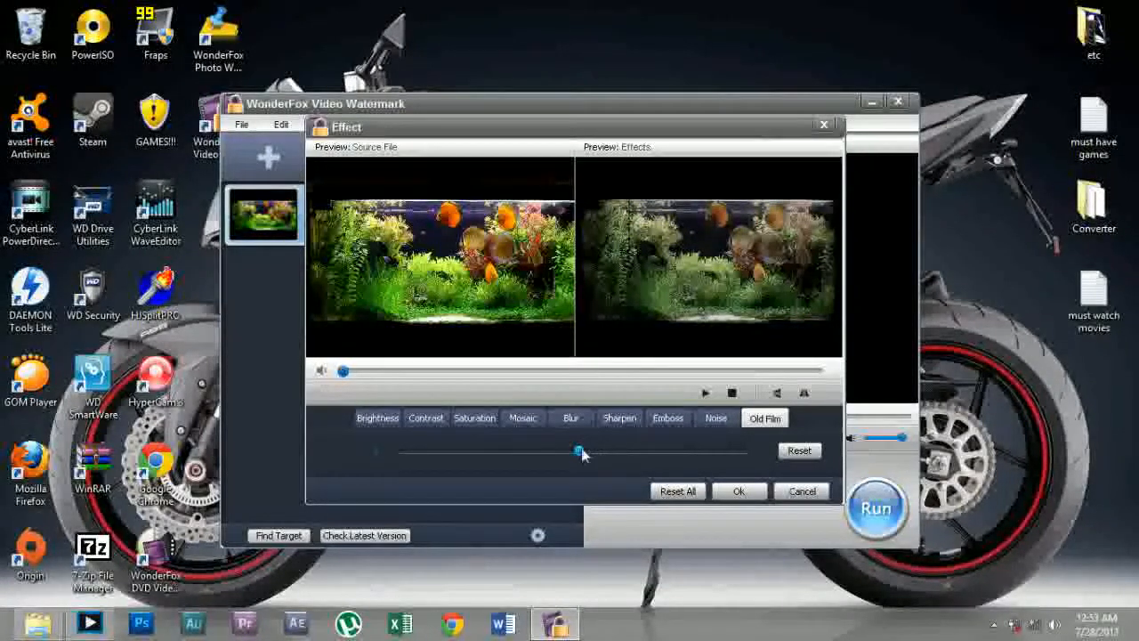
drag(709, 457, 738, 457)
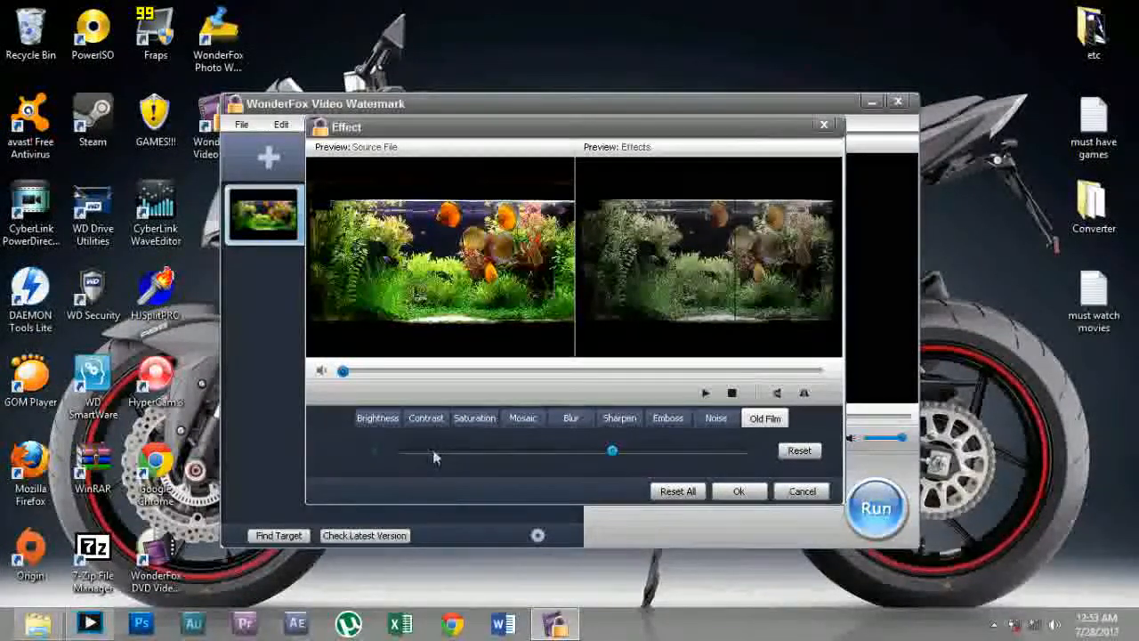
drag(612, 451, 603, 452)
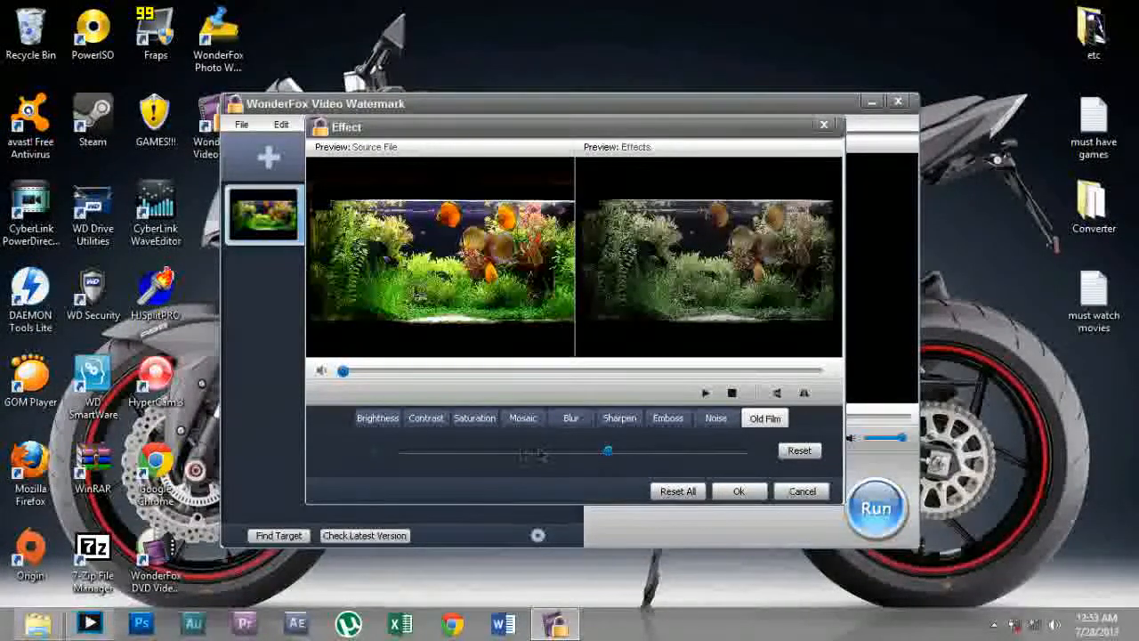
click(478, 452)
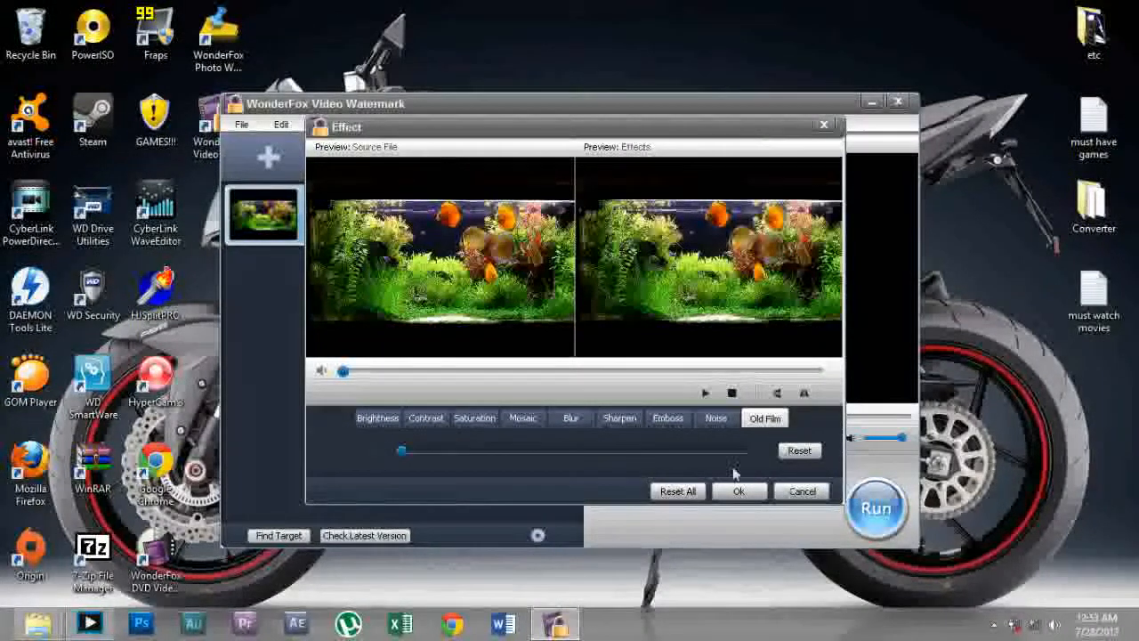
Try flipping the video horizontally and close the effect settings
click(805, 396)
click(805, 396)
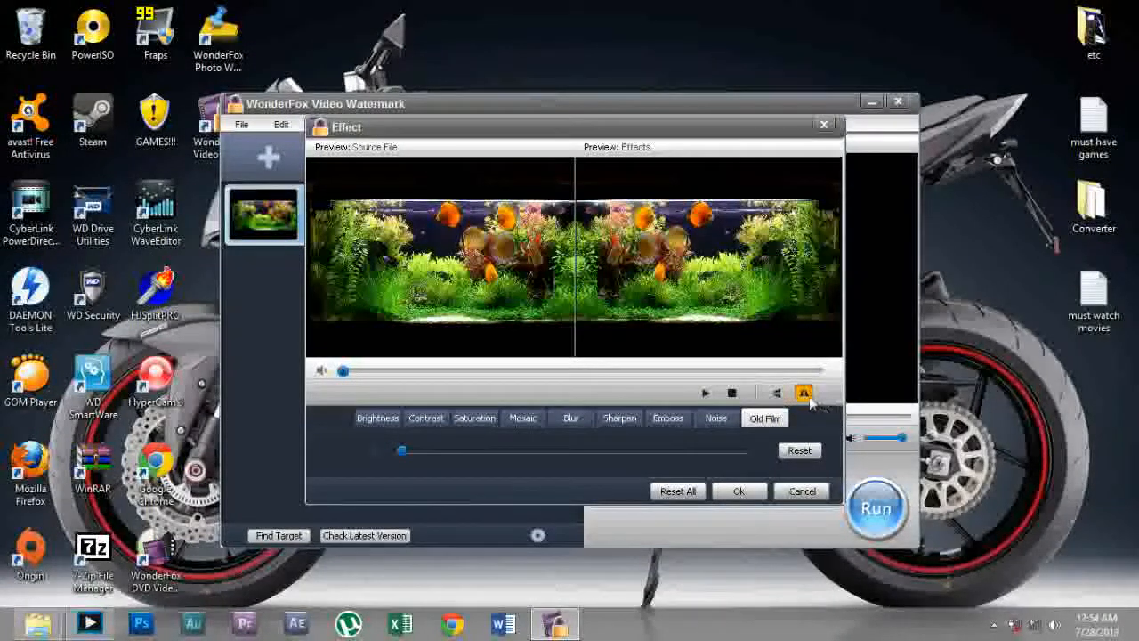
click(738, 491)
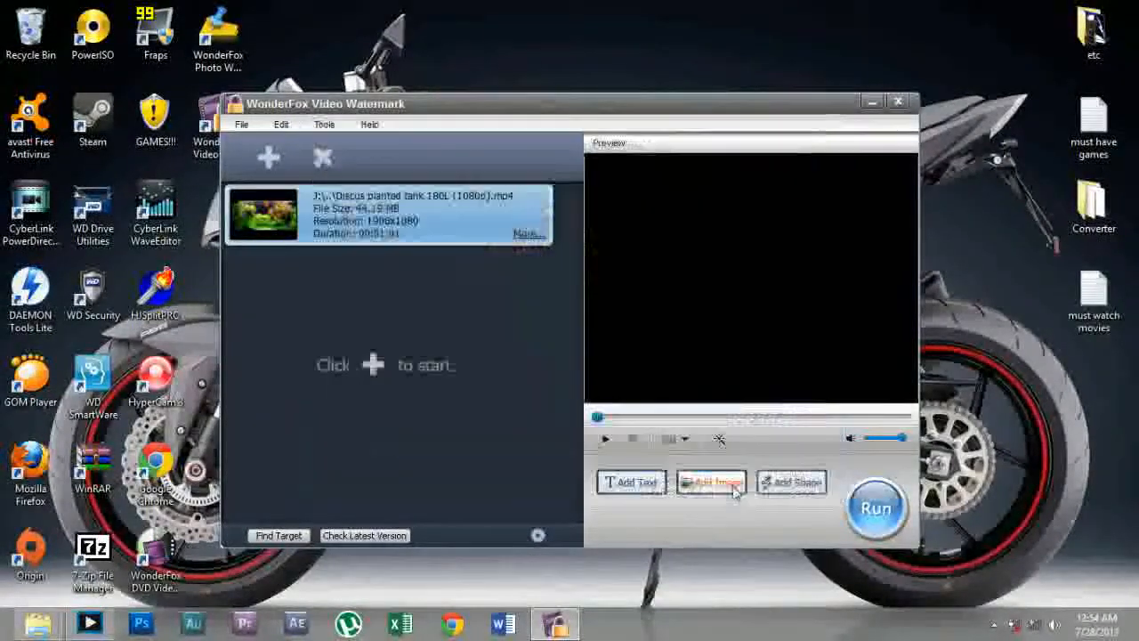
Open the output settings for the watermarked video and choose AVI (*.avi) Audio Video Interleaved as the output format
click(852, 495)
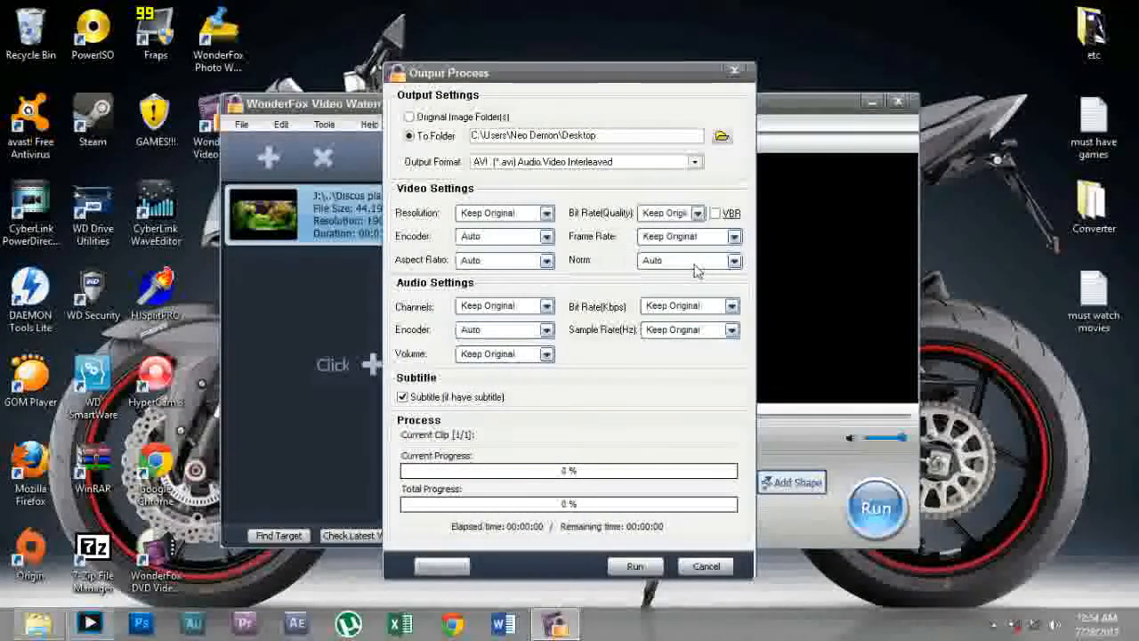
click(694, 163)
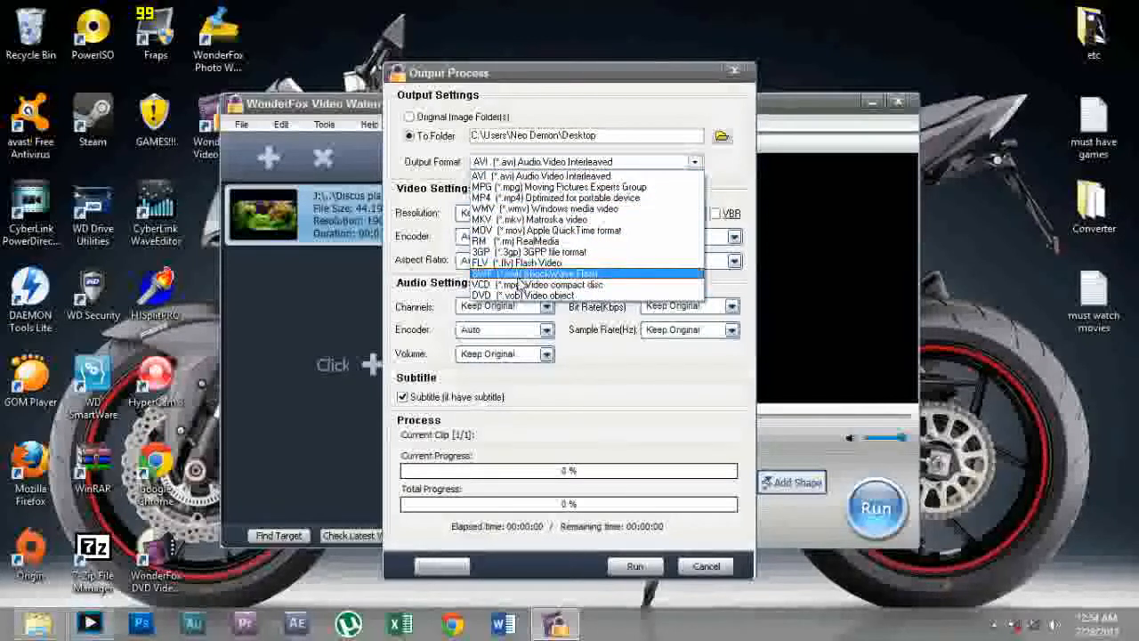
click(557, 176)
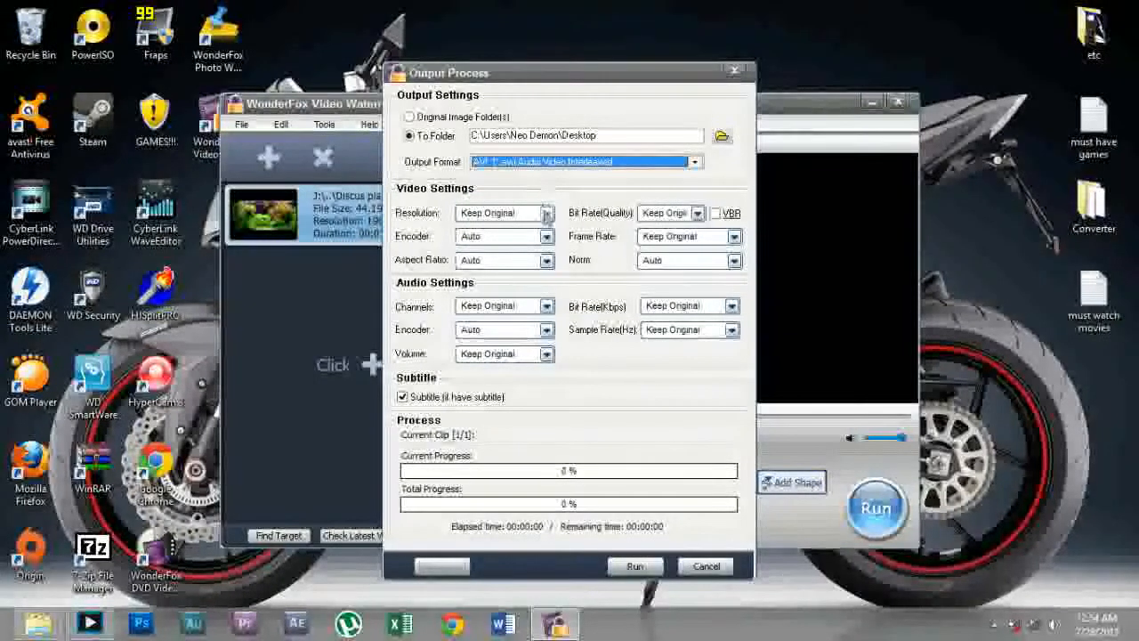
Check the resolution, encoder and aspect ratio options, leave them at Keep Original and Auto, and start rendering the video
click(546, 214)
click(547, 213)
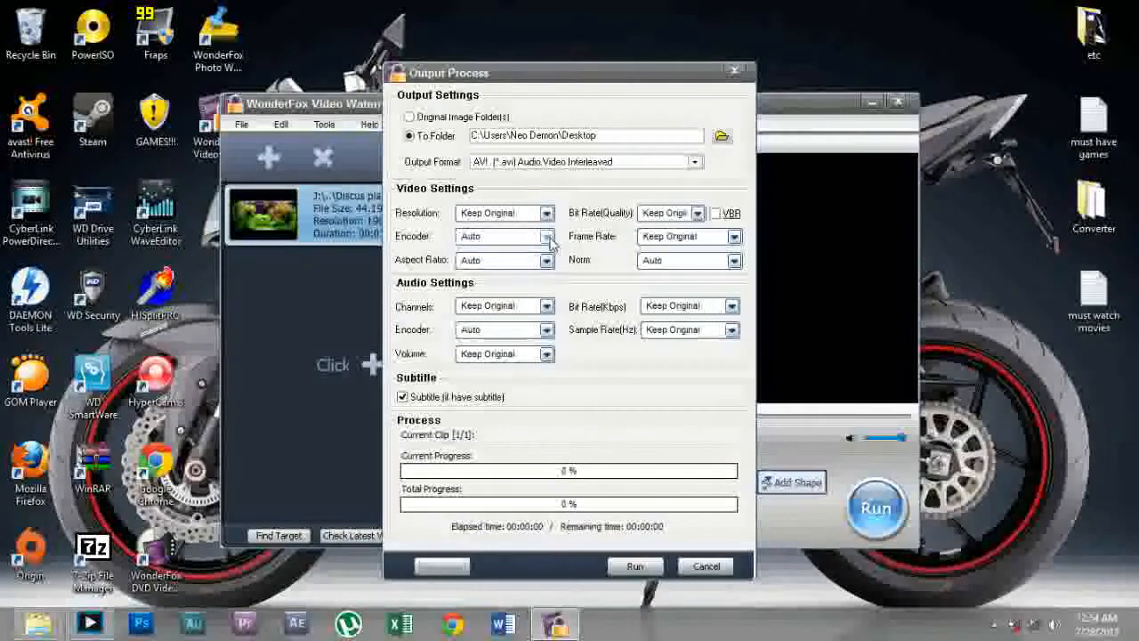
click(546, 237)
click(552, 254)
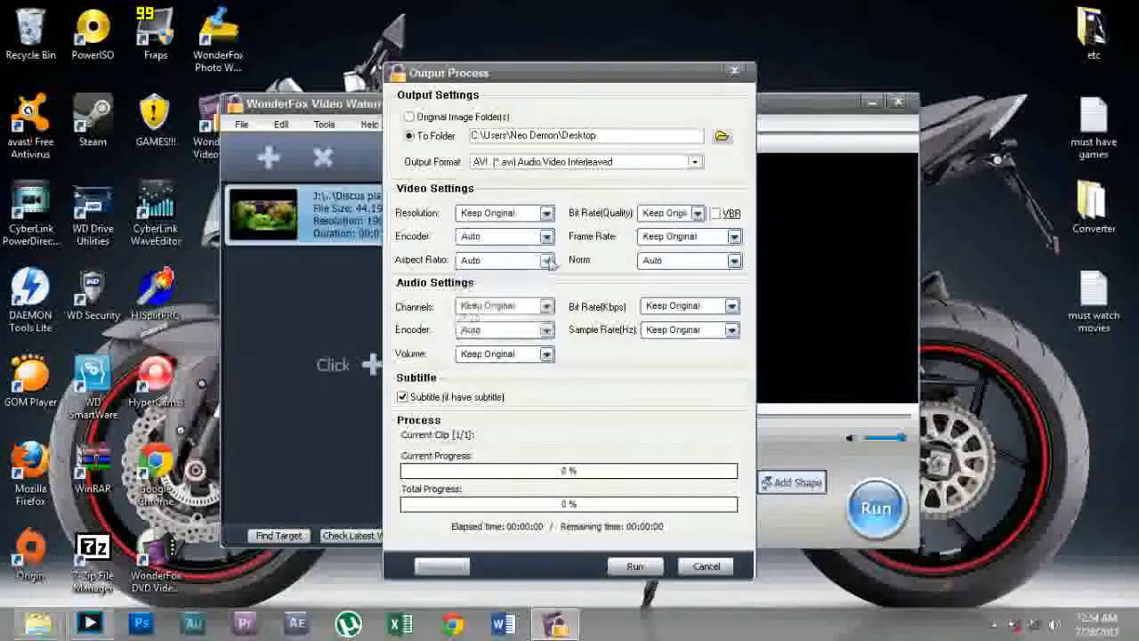
mouse_move(717, 222)
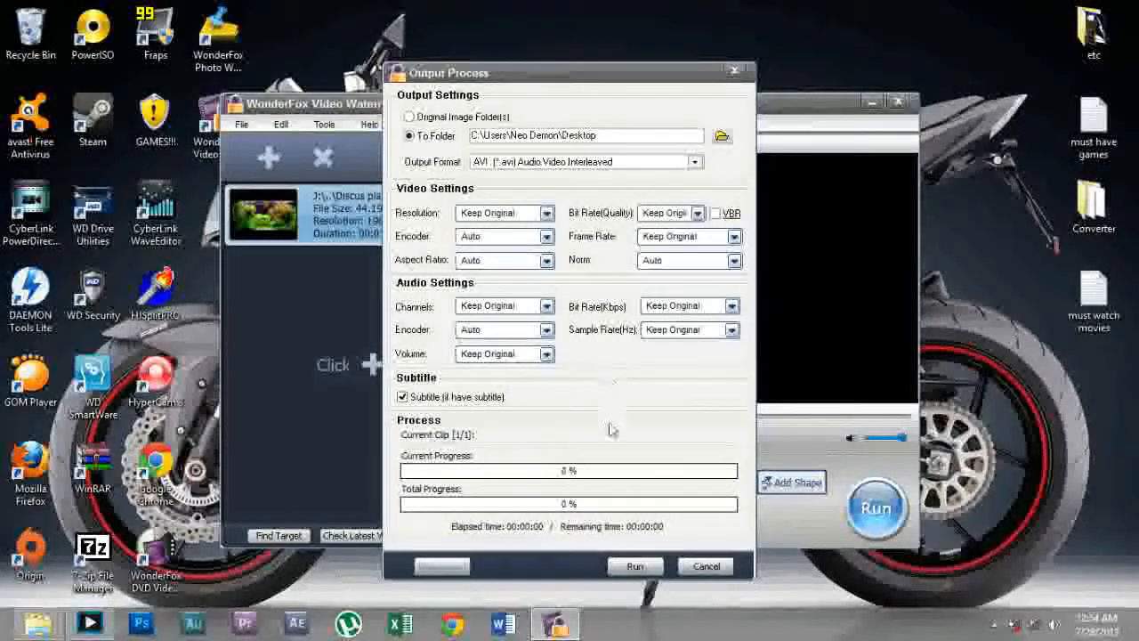
click(634, 566)
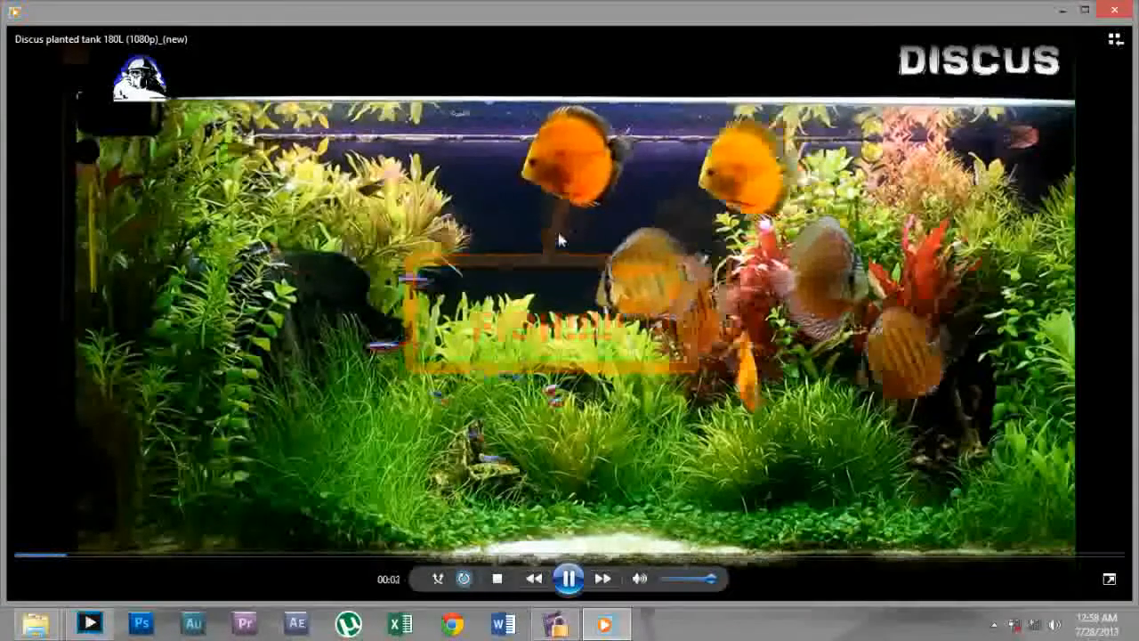
Replay the rendered aquarium video from the beginning, skip ahead through it to check the watermarks, and close the player
drag(131, 552, 18, 562)
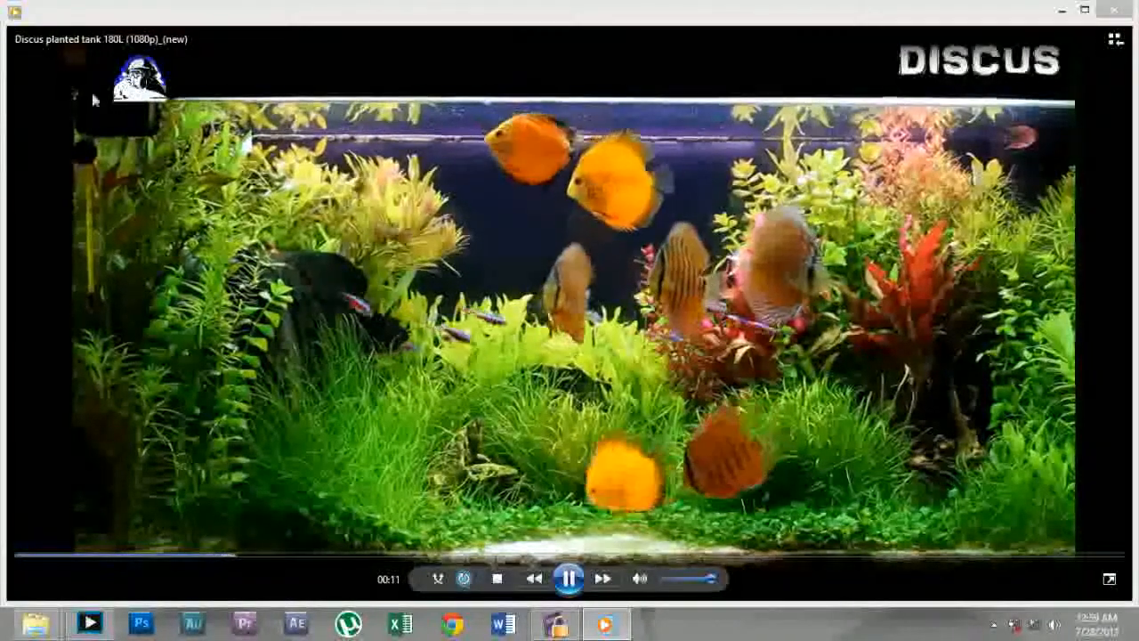
click(427, 555)
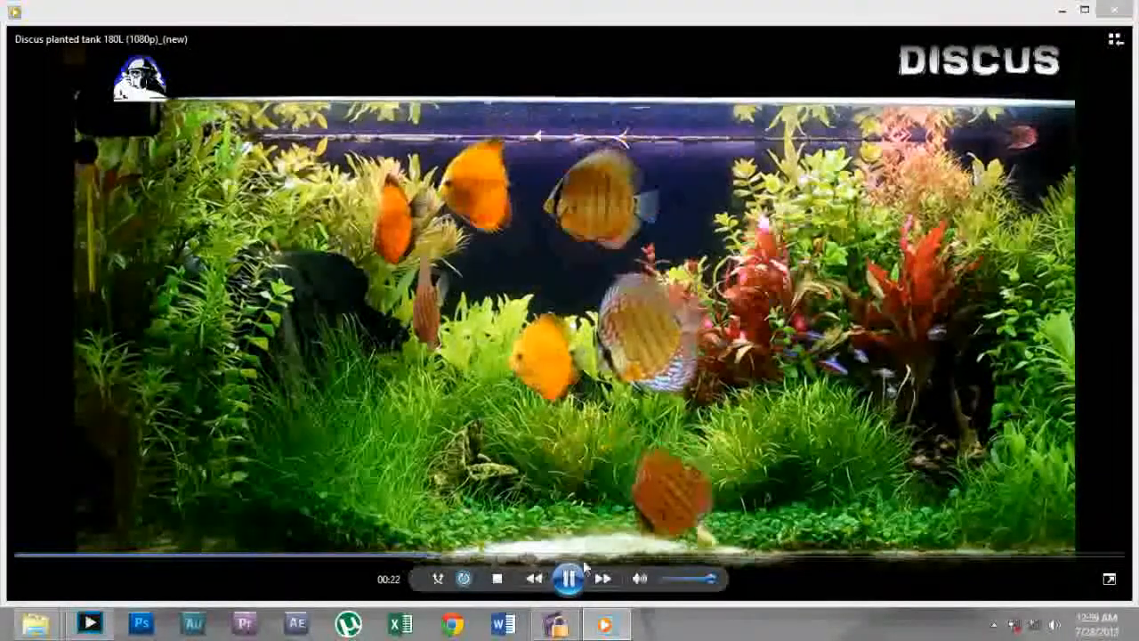
click(740, 554)
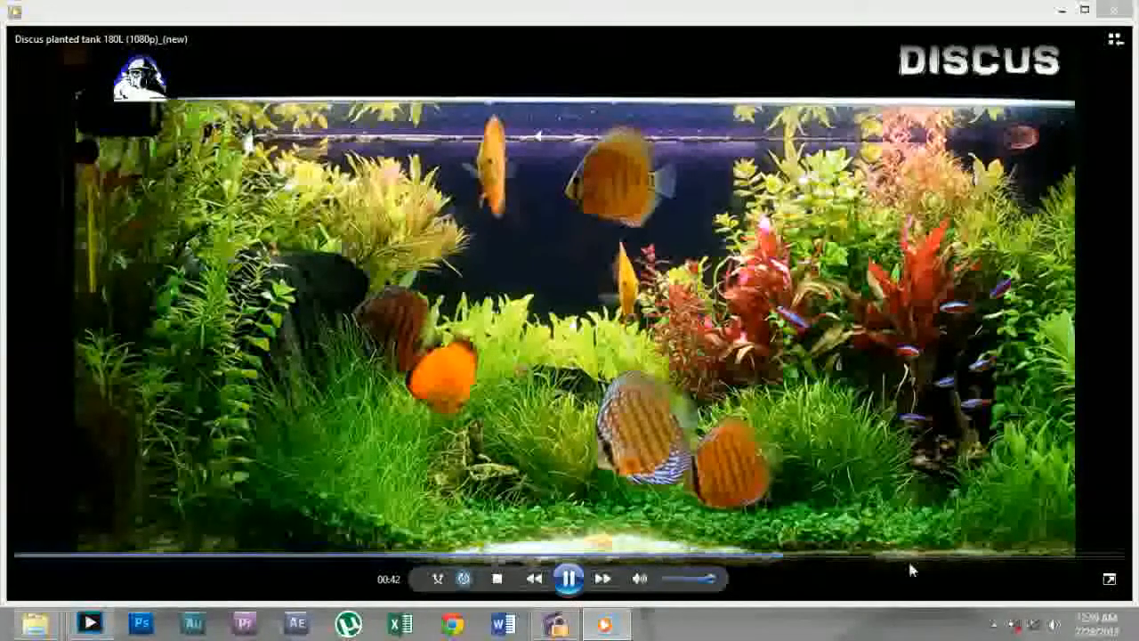
click(983, 553)
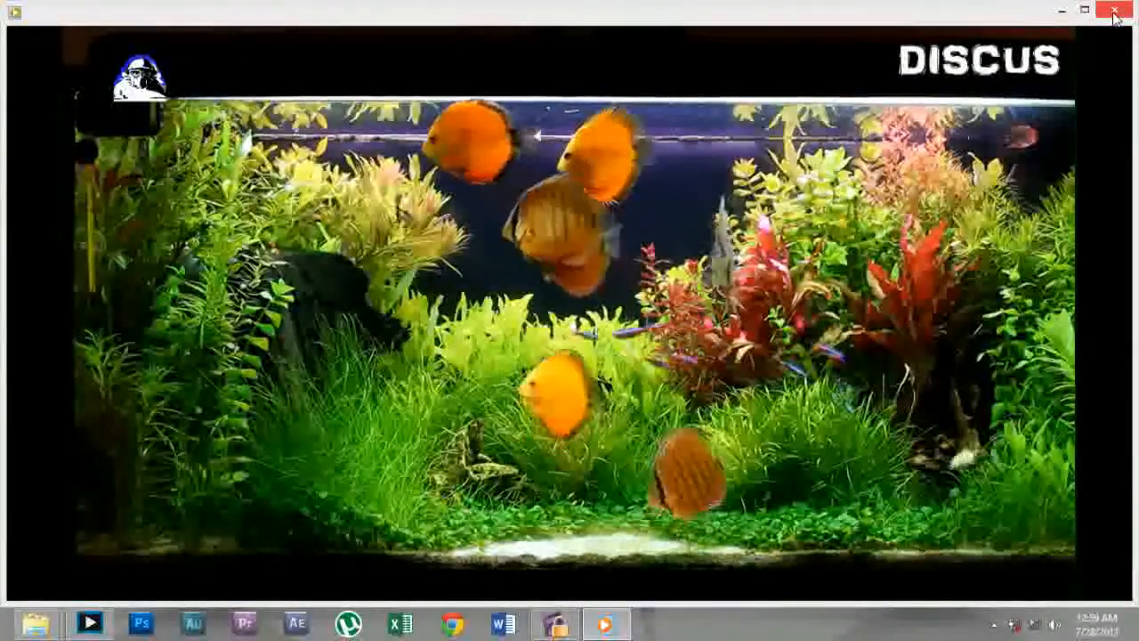
click(1115, 13)
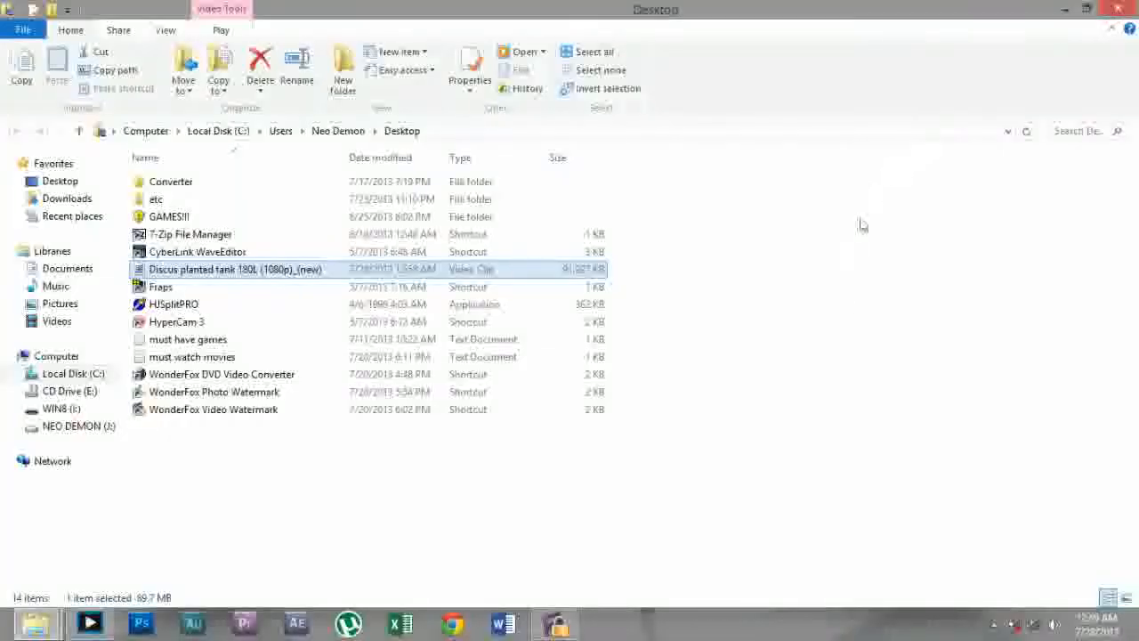
click(843, 313)
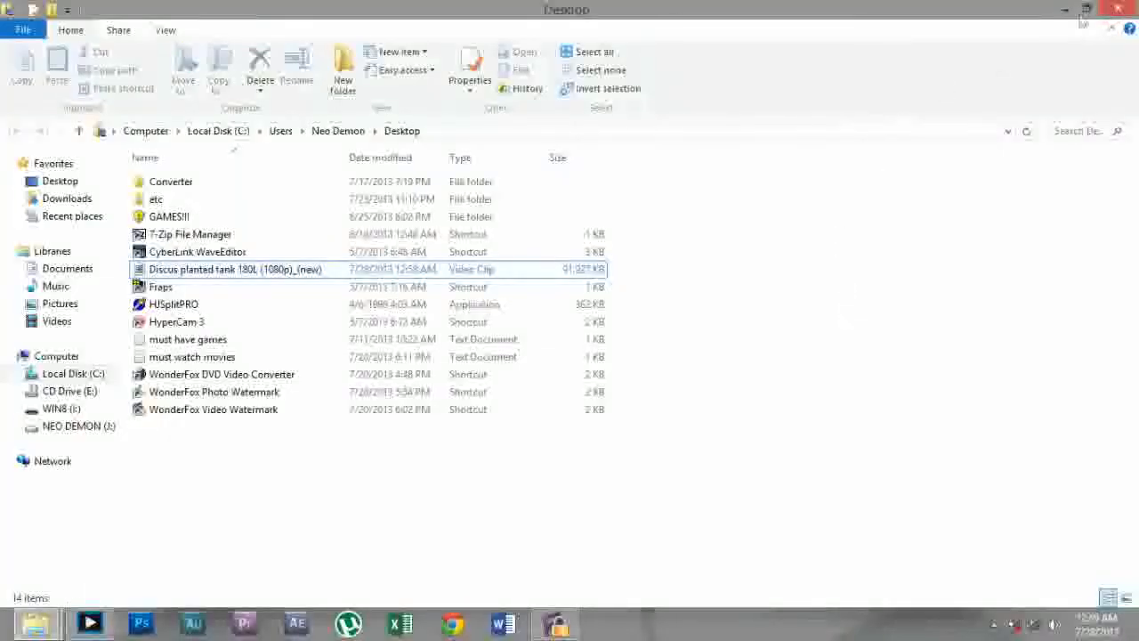